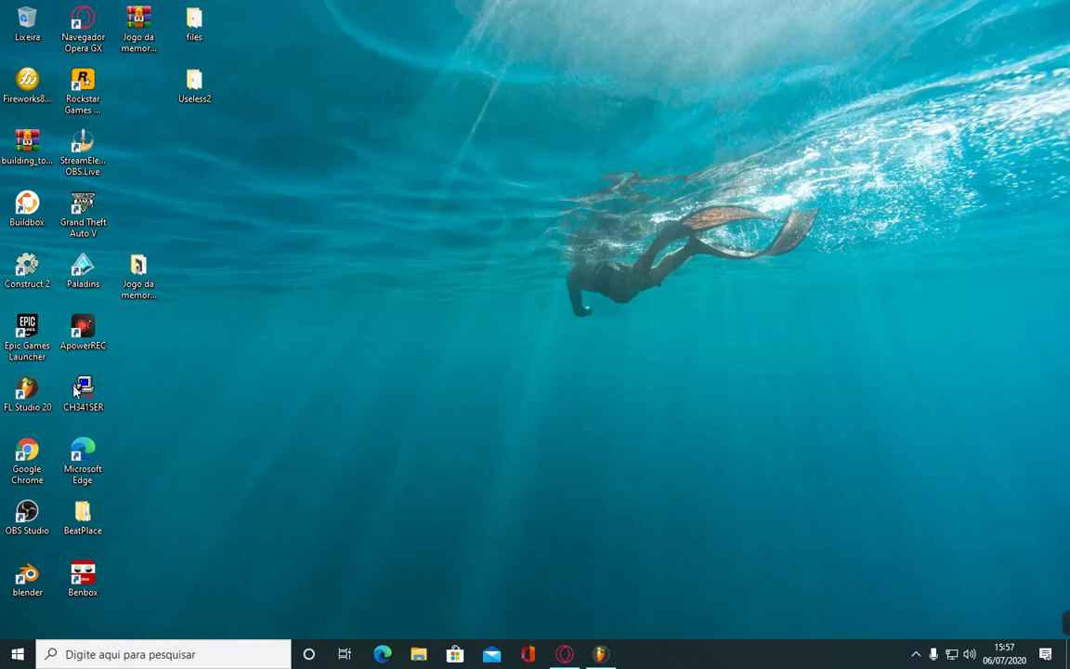
Step: Switch to FL Studio, collapse the expanded browser folders and move the Channel rack lower
click(602, 655)
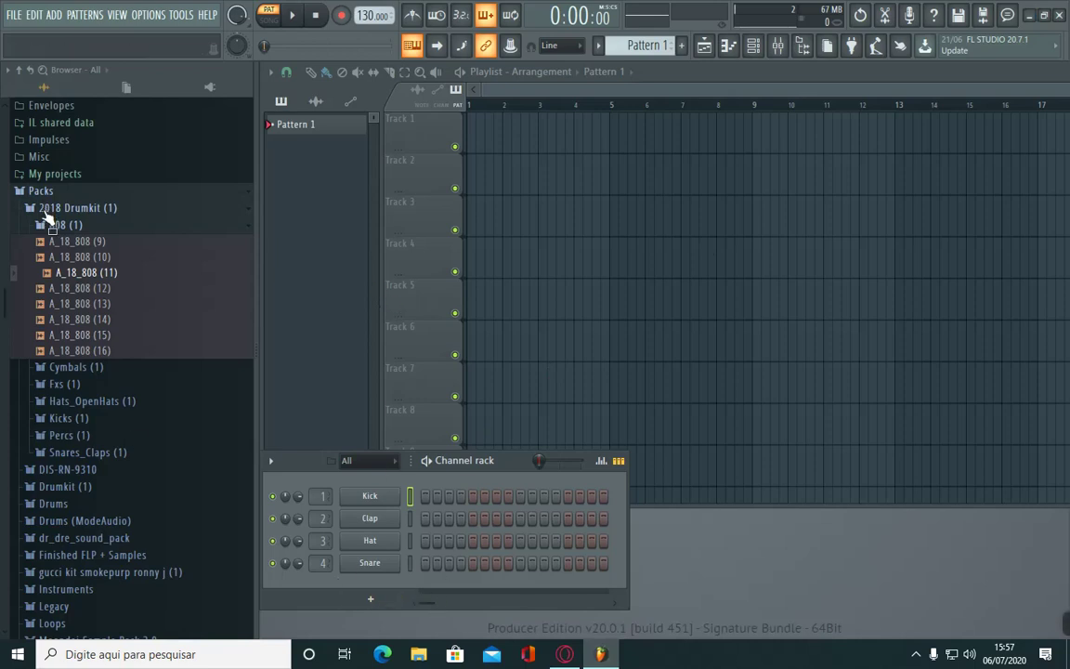
click(30, 70)
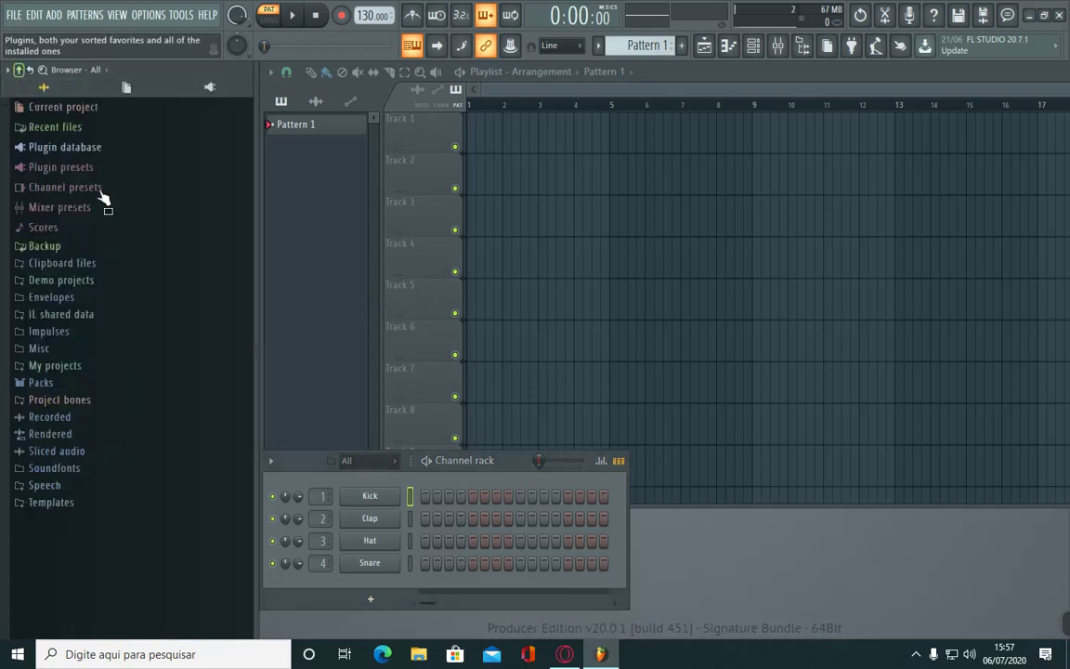
drag(297, 462, 293, 518)
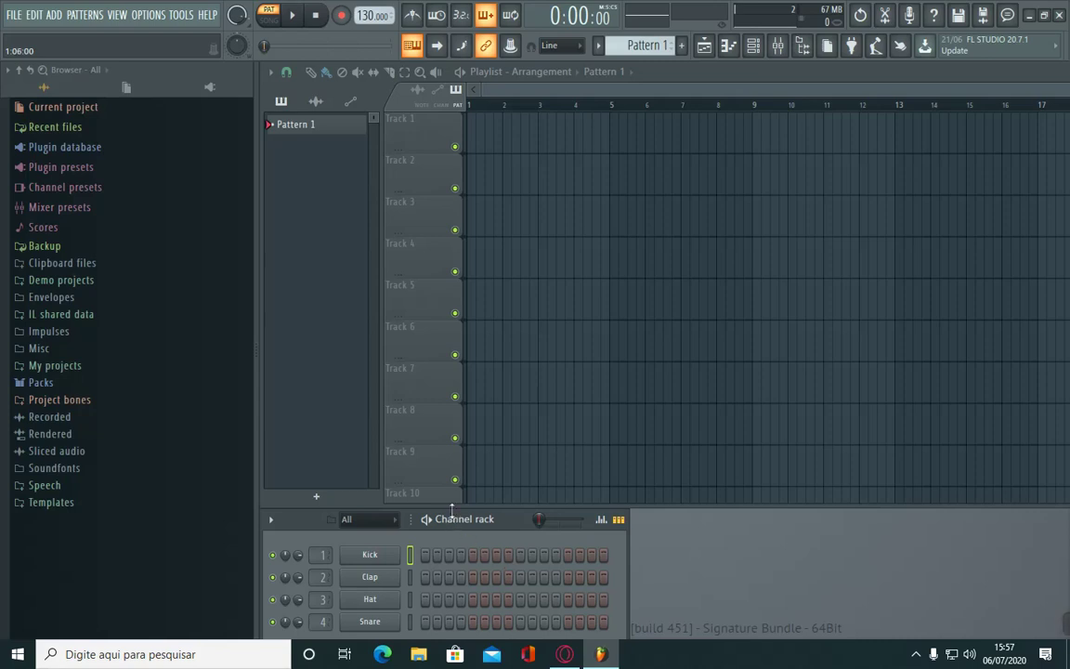
click(14, 14)
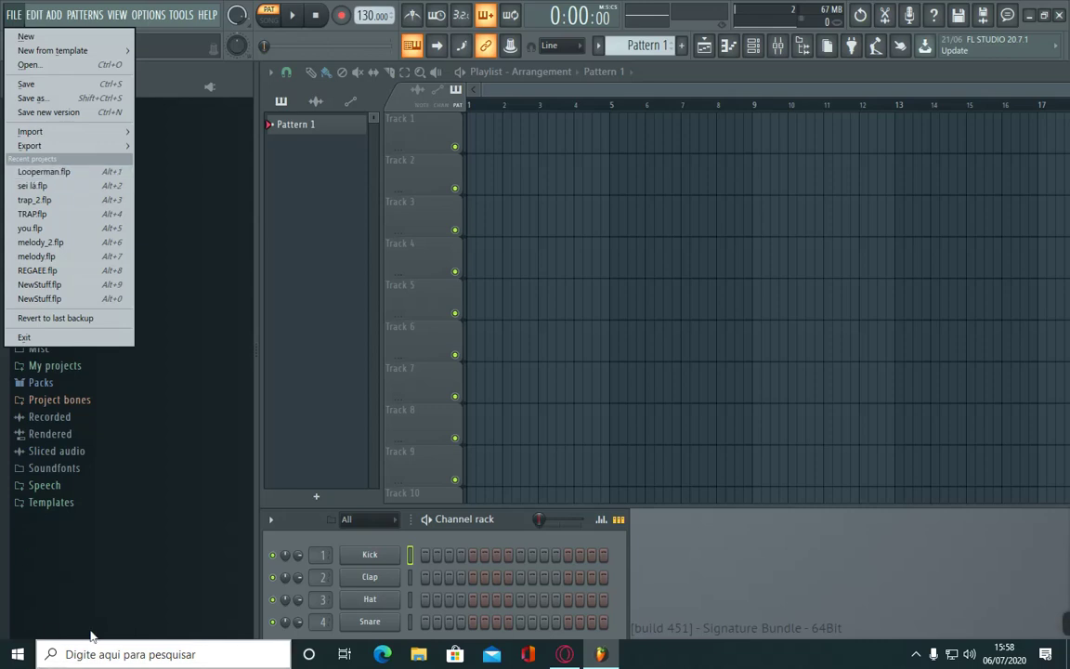
click(101, 576)
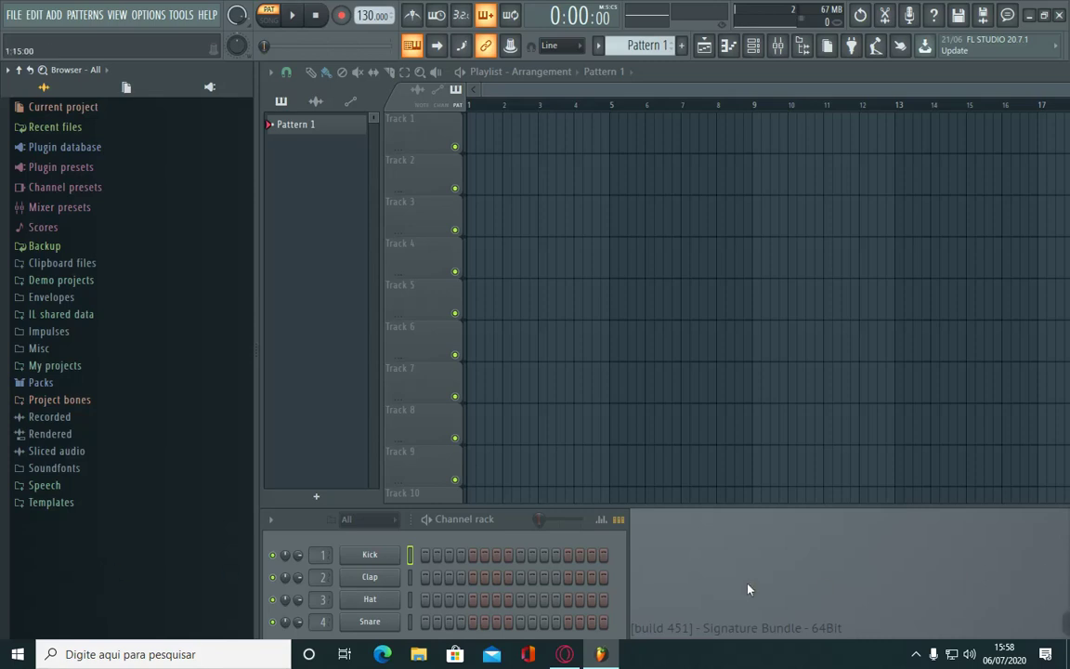
Step: Widen the Channel rack by a few steps and move it up over the playlist
drag(626, 566, 678, 566)
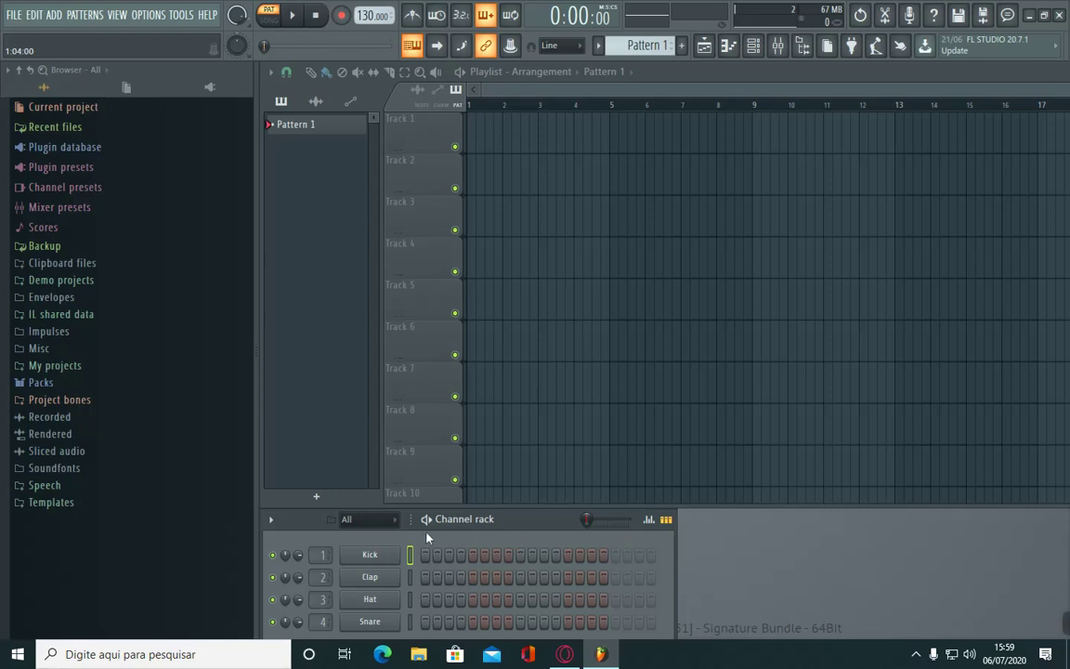
drag(483, 517, 473, 431)
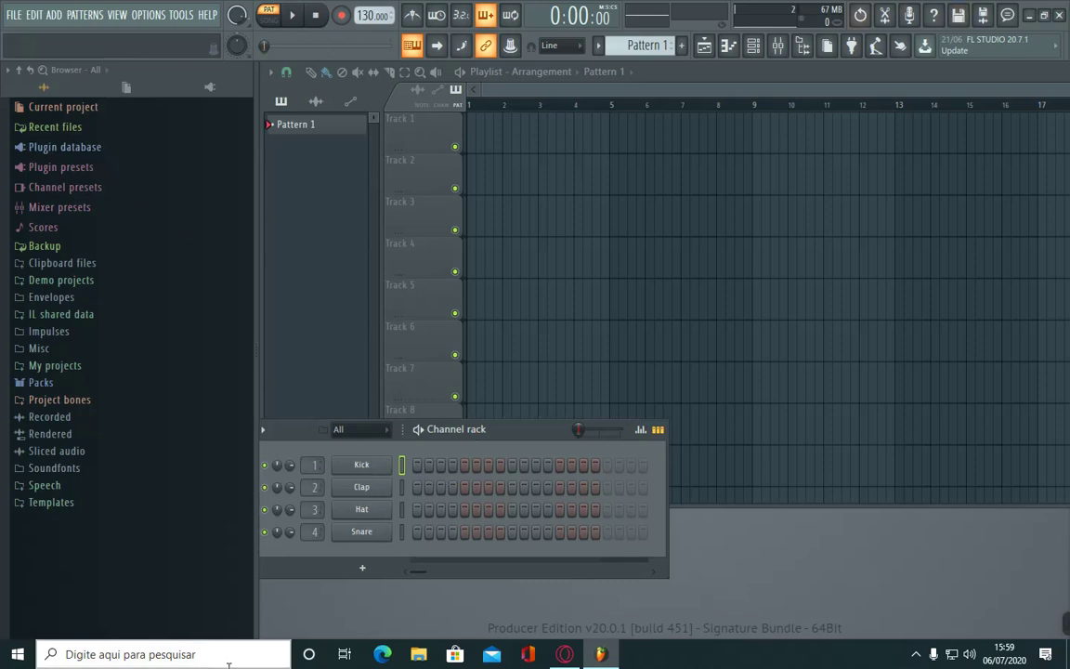
Step: Examine the sampler settings of the Hat and Snare channels, closing each channel window
click(373, 511)
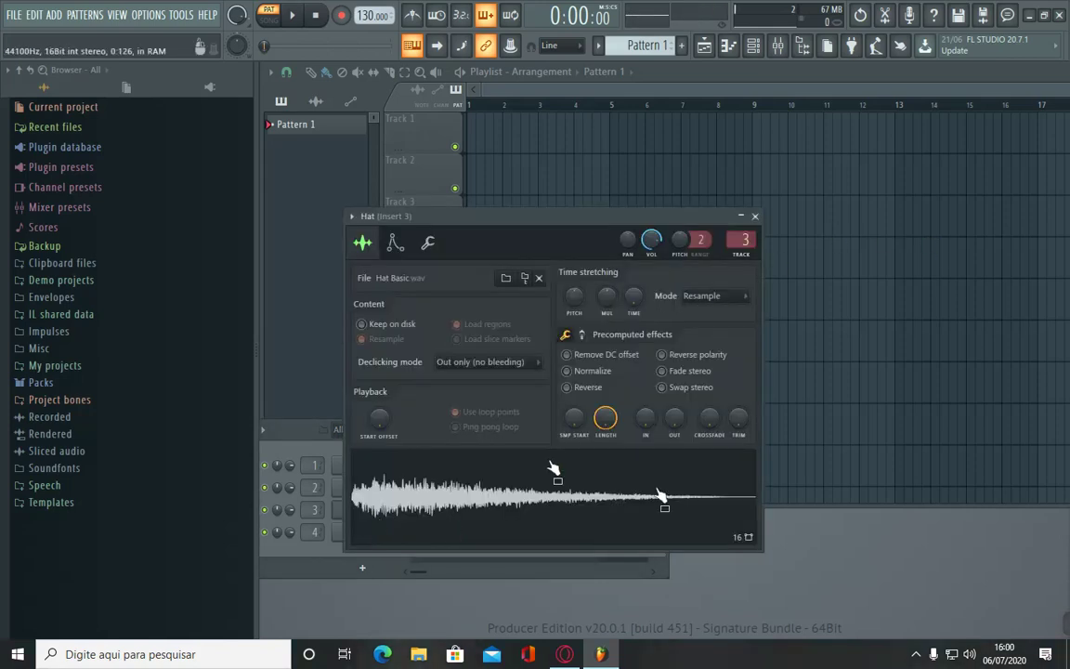
click(754, 215)
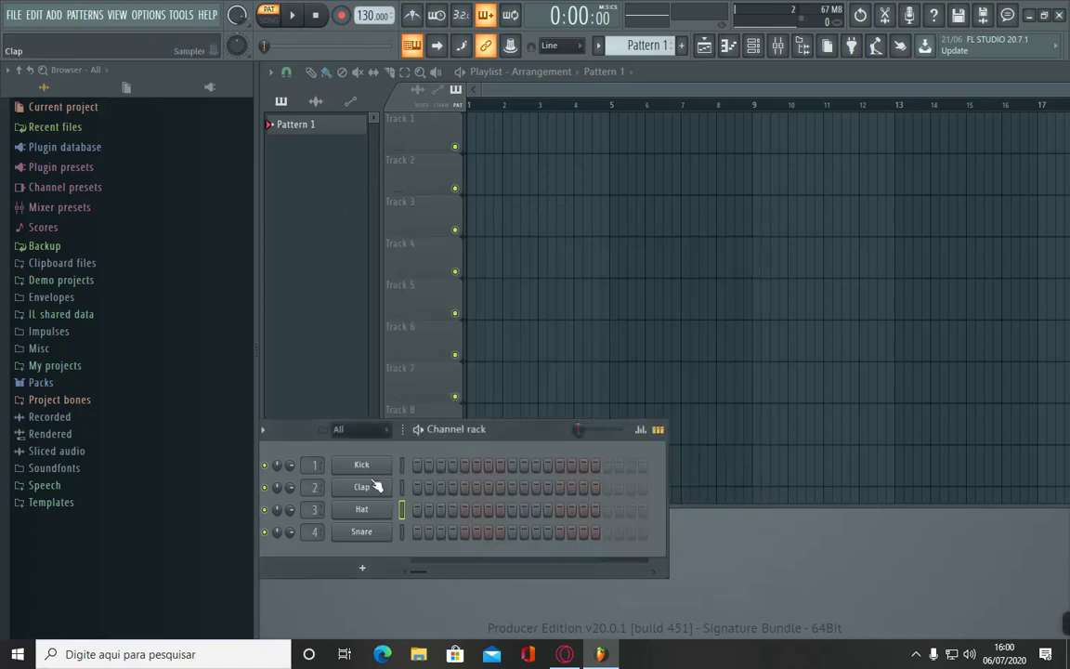
click(362, 532)
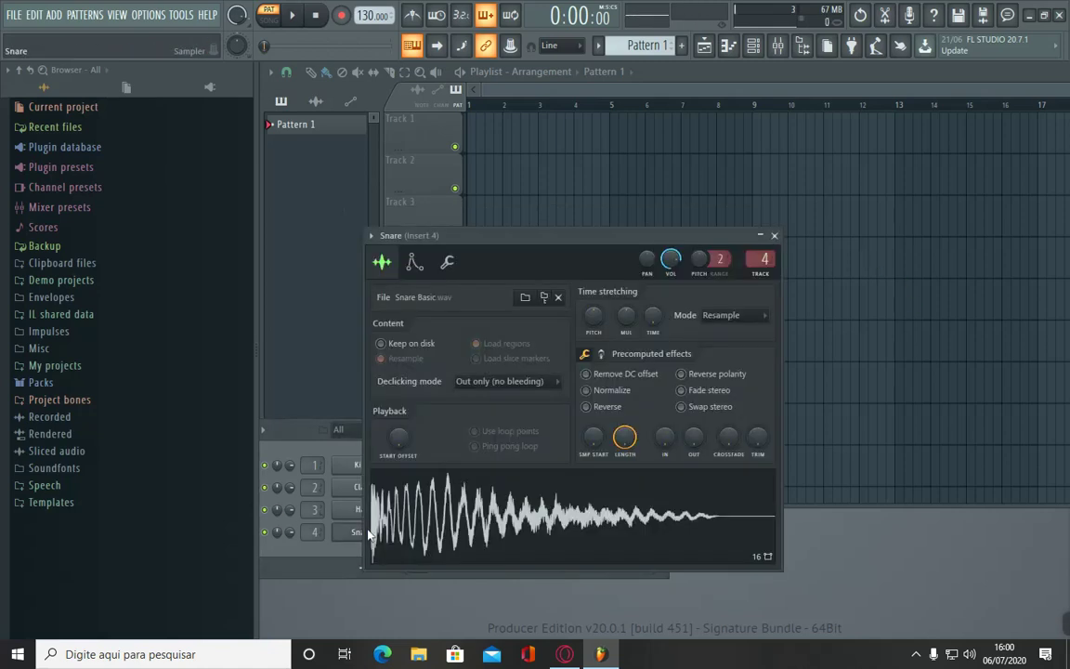
click(776, 235)
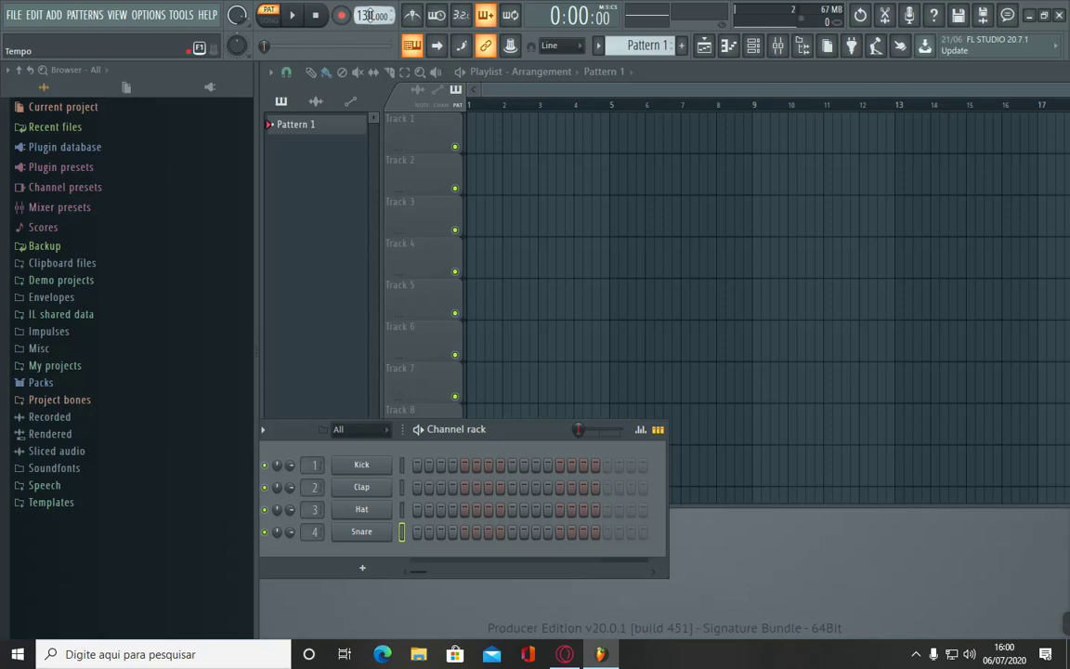
drag(369, 15, 340, 632)
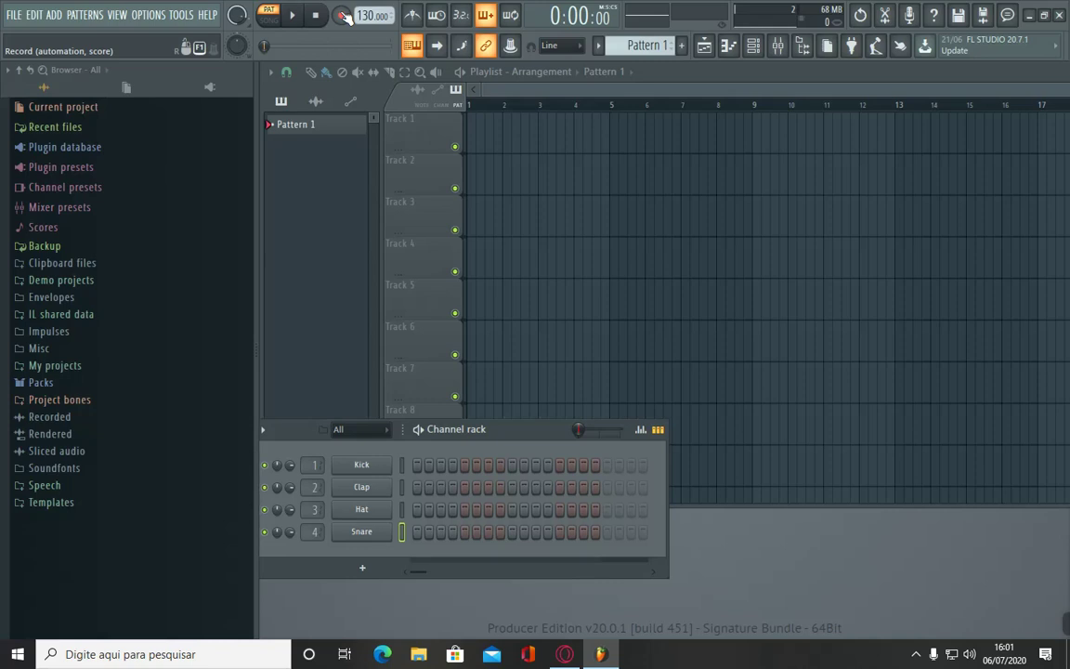
Step: Look over the available recording types and dismiss the choice without recording
click(343, 21)
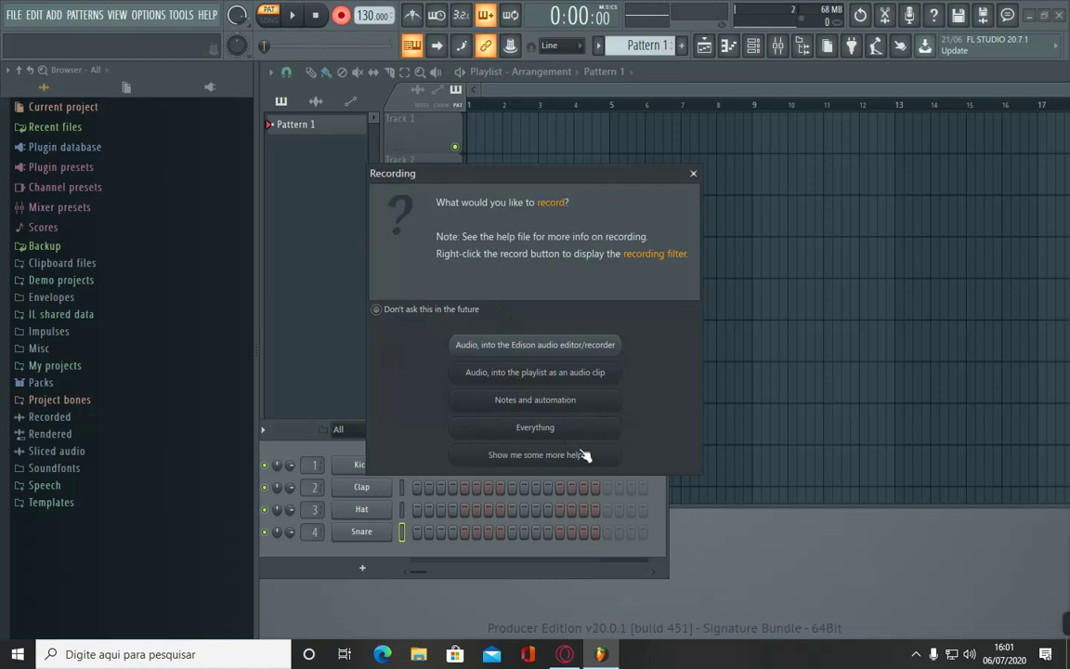
click(692, 173)
click(341, 15)
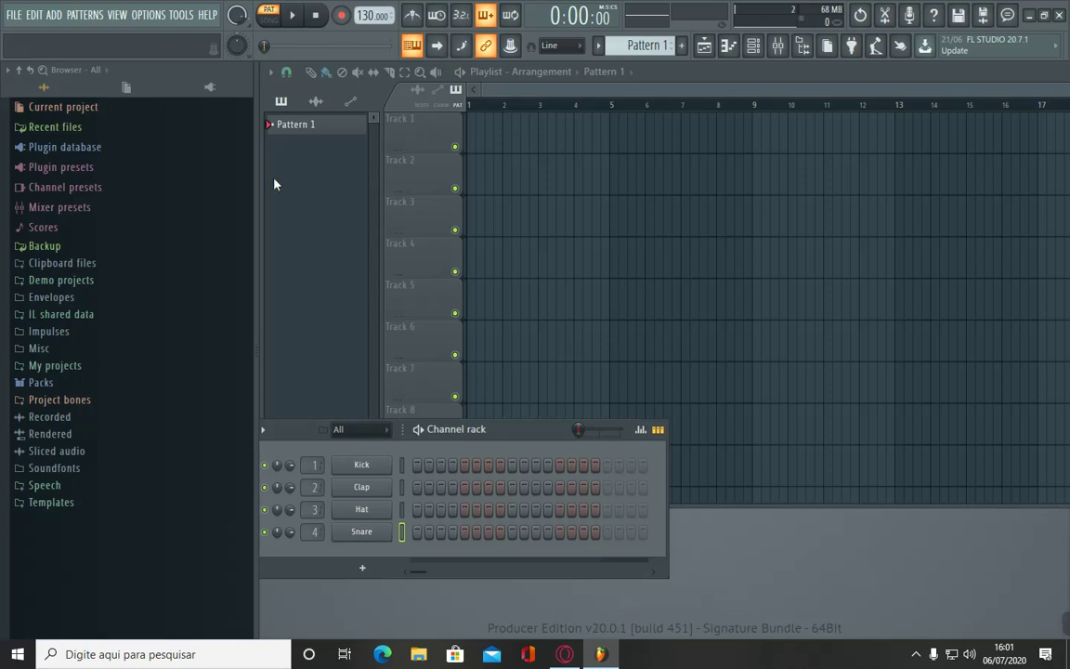
click(495, 78)
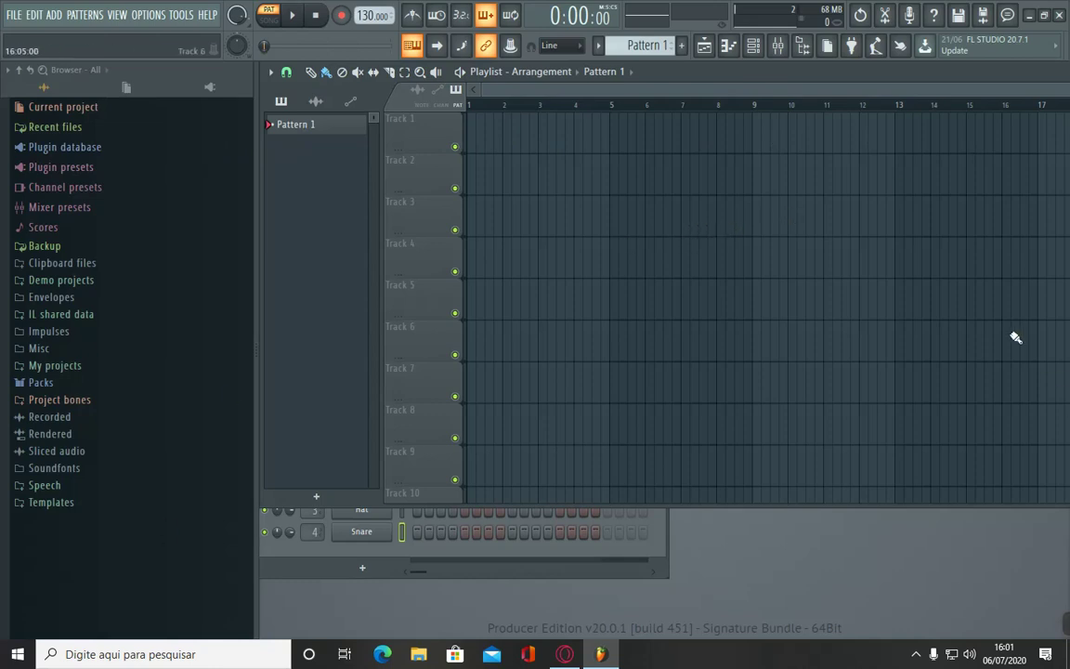
click(505, 575)
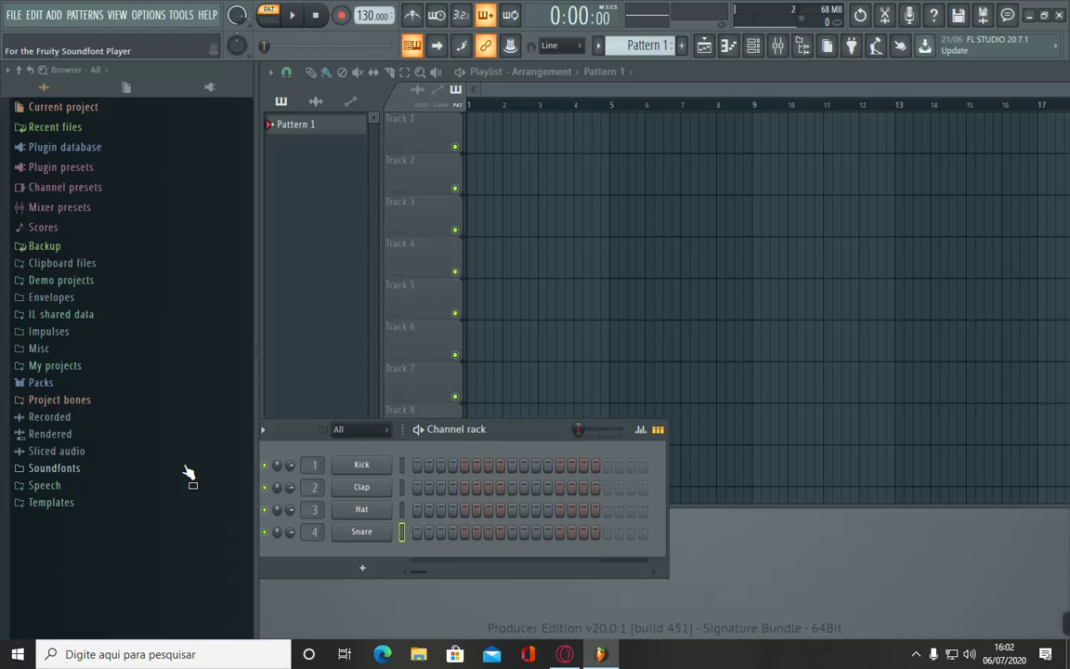
click(19, 15)
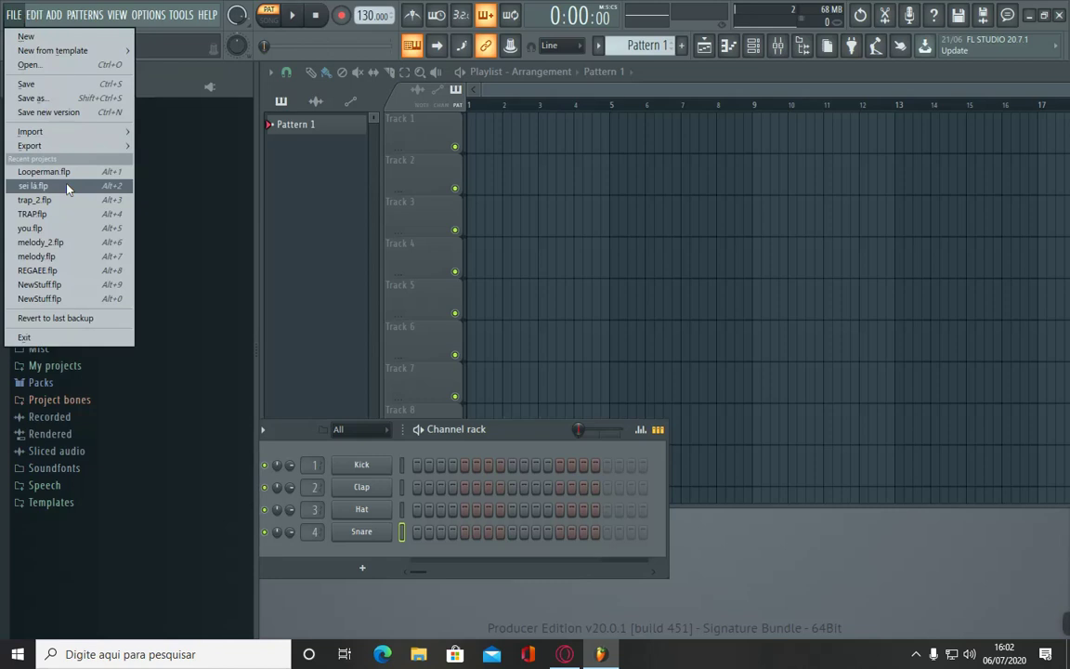
click(102, 543)
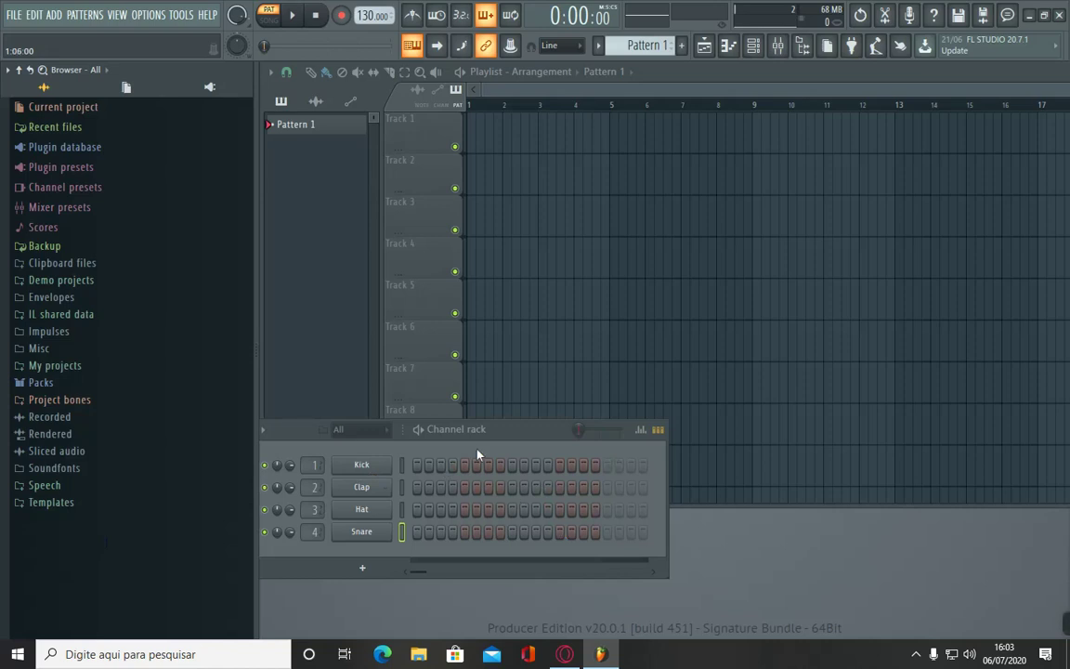
Step: Move the Channel rack down a little and expand the Packs folder in the browser to view its sound packs
drag(504, 432, 520, 481)
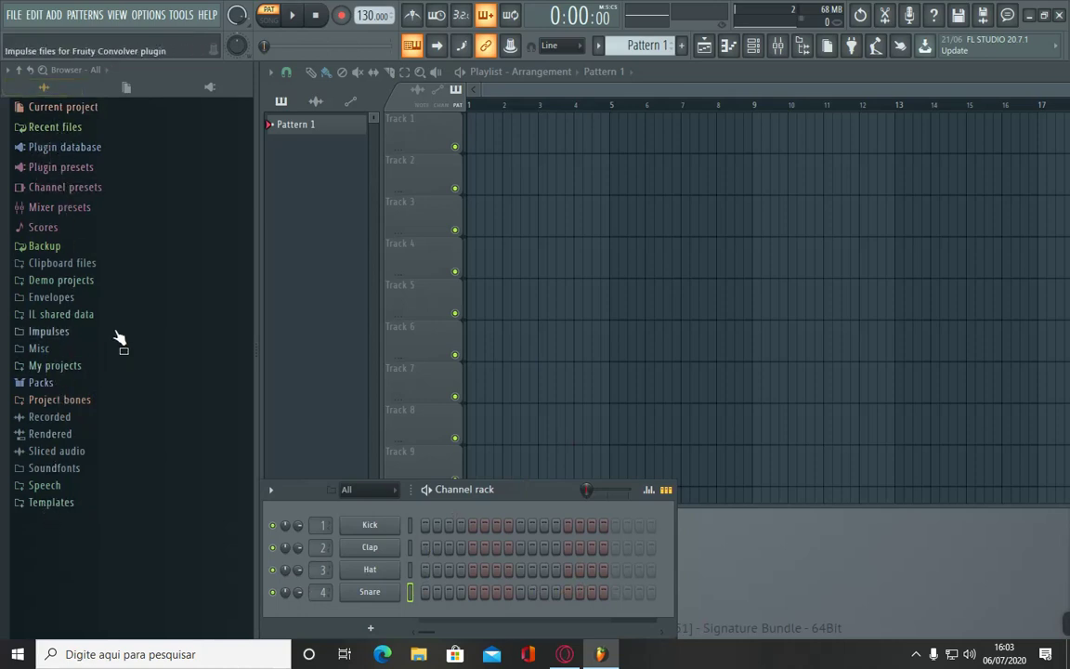
click(32, 382)
scroll(41, 388, down, 3)
scroll(40, 388, up, 5)
scroll(41, 389, down, 2)
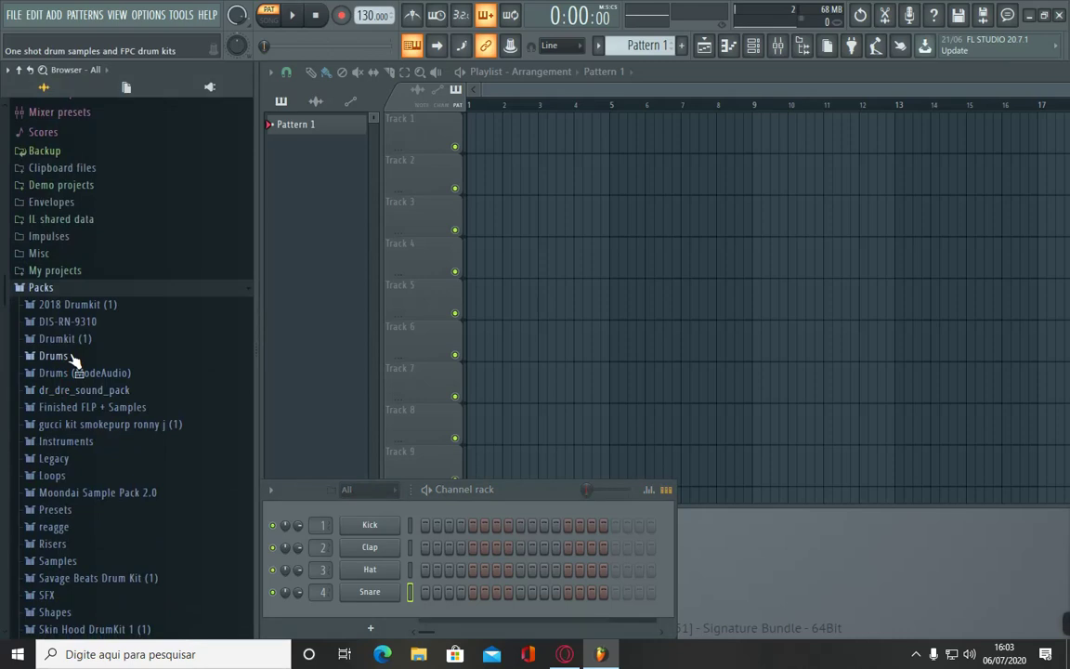
scroll(75, 362, down, 3)
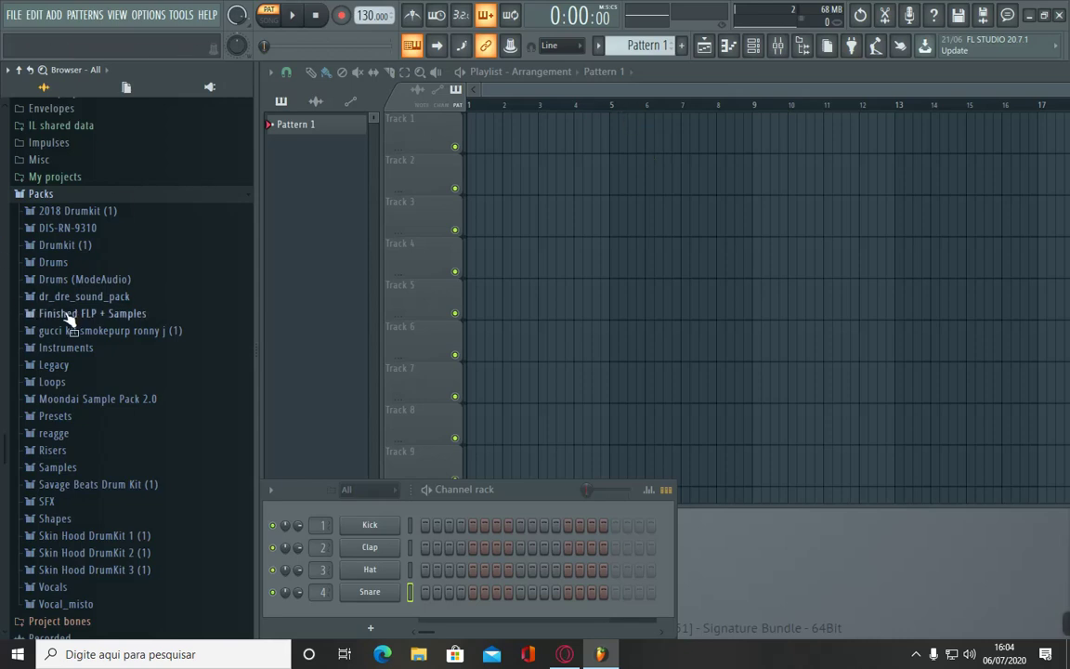
Step: Preview samples A_18_808 (9) and (10) in the 2018 Drumkit (1) pack's 808 folder, turning down the master volume
click(61, 215)
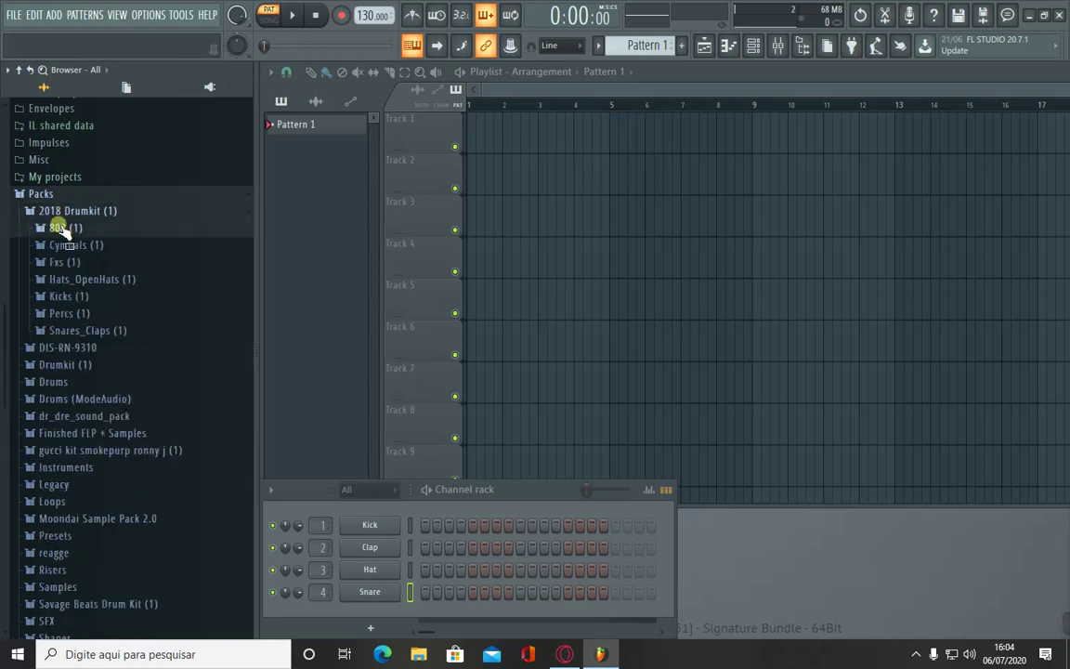
click(63, 230)
click(71, 245)
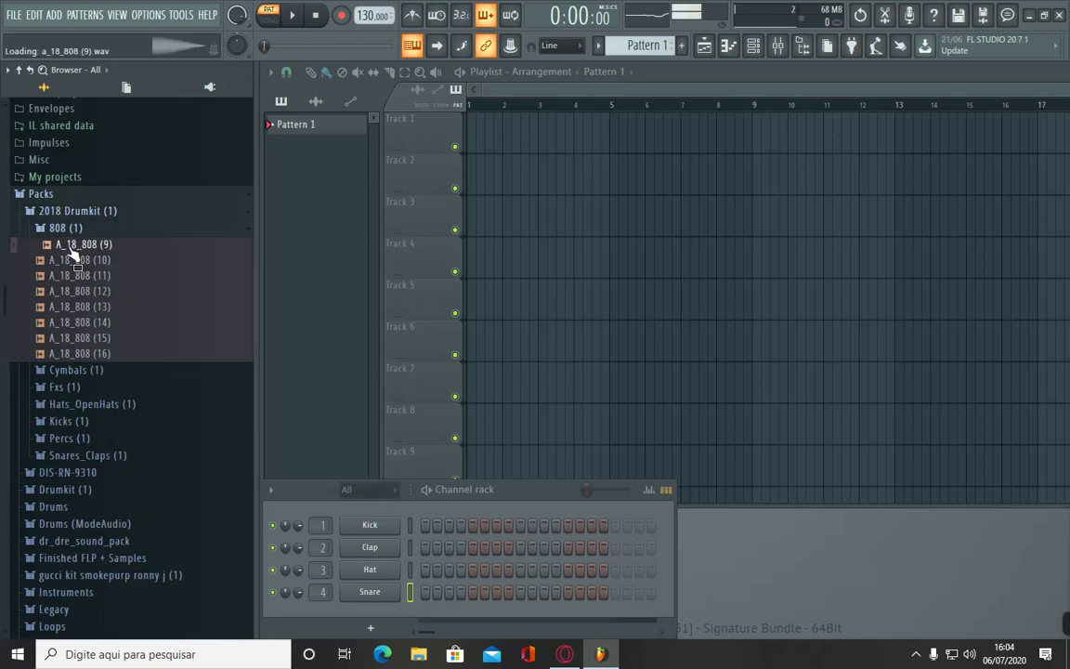
drag(232, 14, 229, 70)
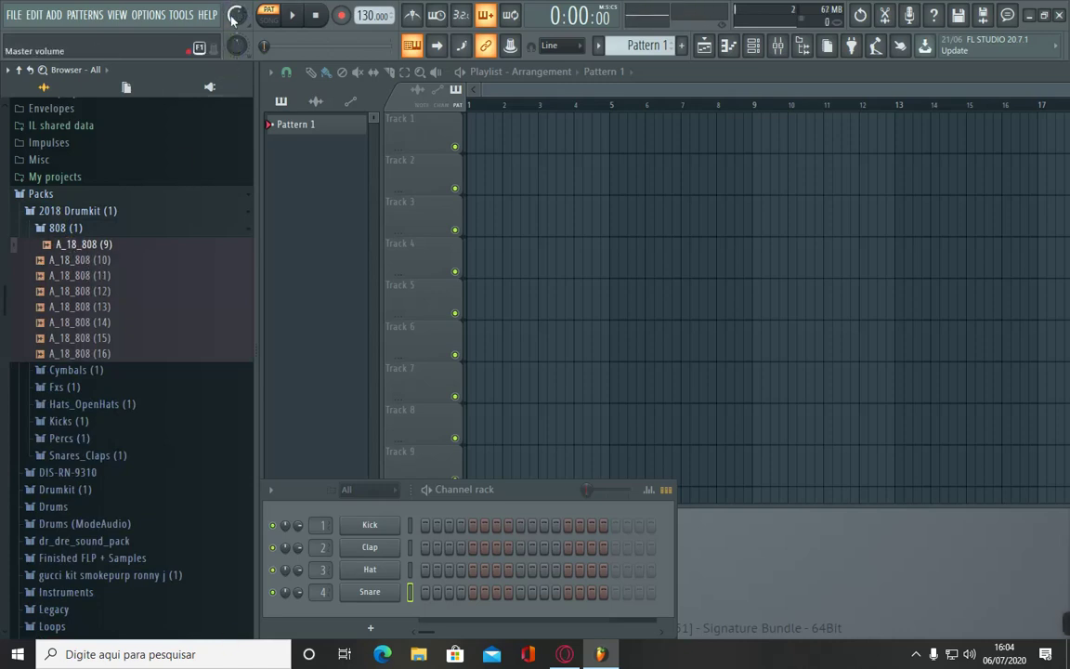
click(82, 261)
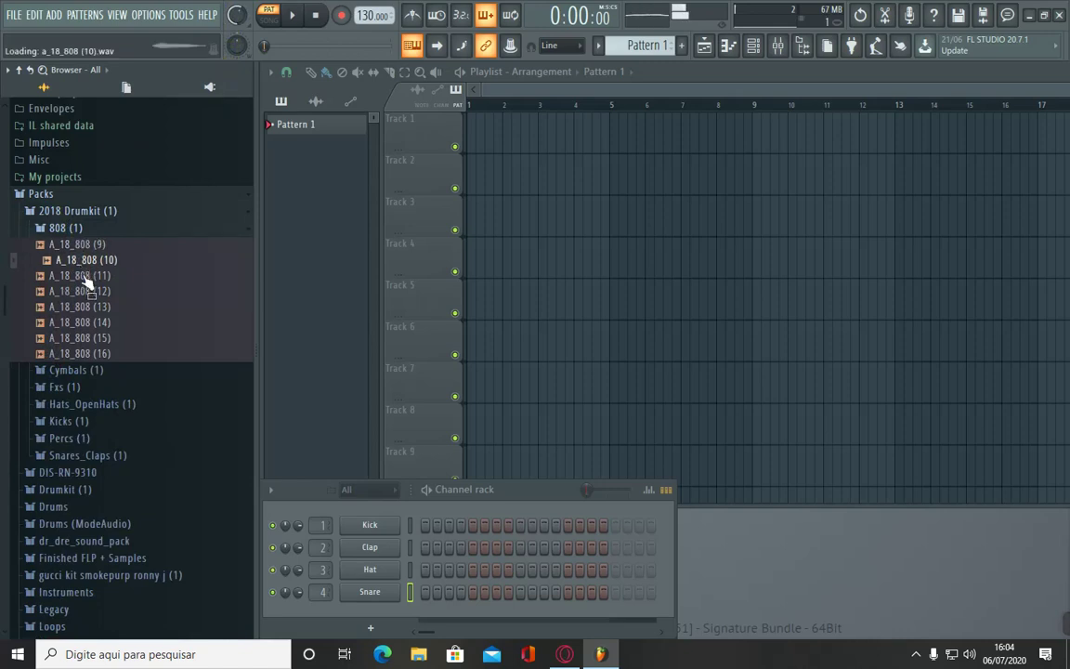
drag(237, 15, 231, 619)
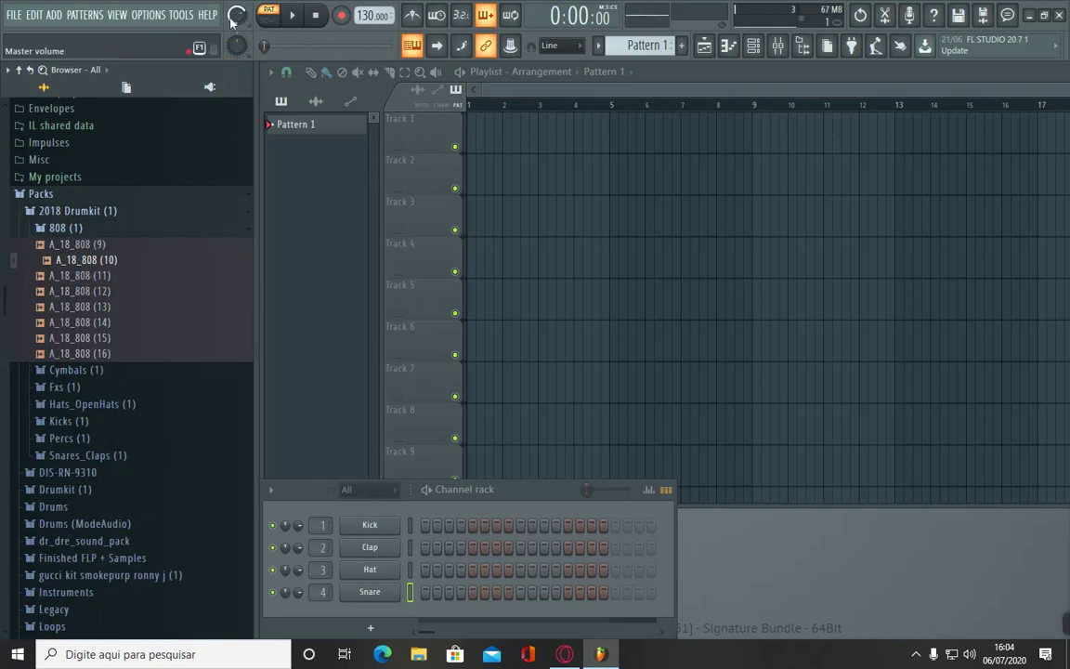
Step: Preview the remaining 808 samples, A_18_808 (11) through (16)
click(96, 276)
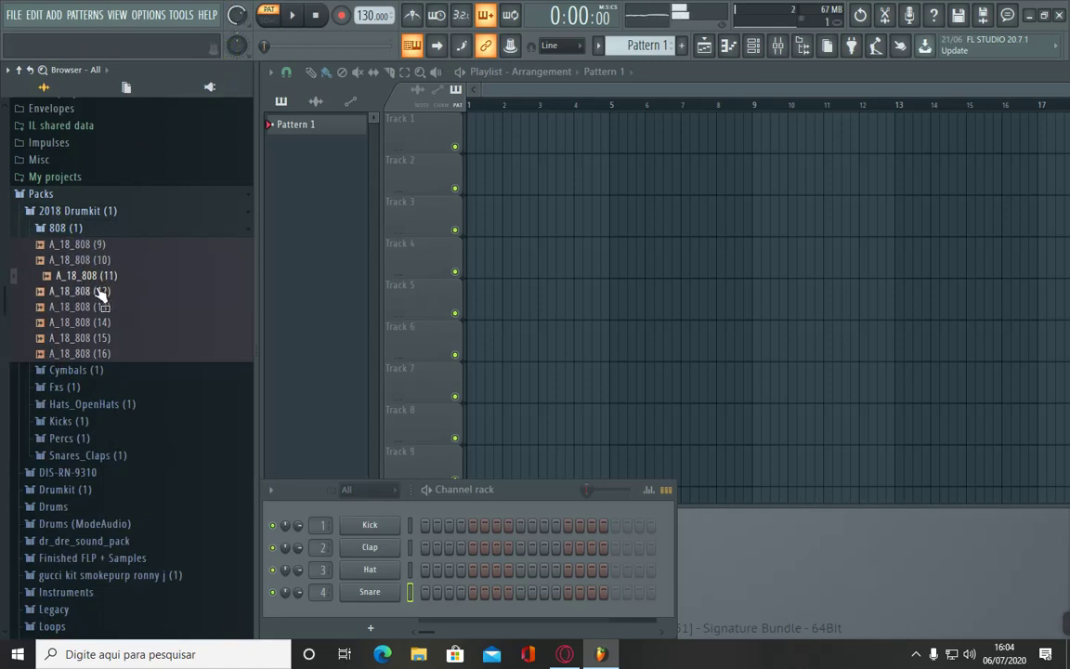
click(96, 291)
click(97, 306)
click(99, 324)
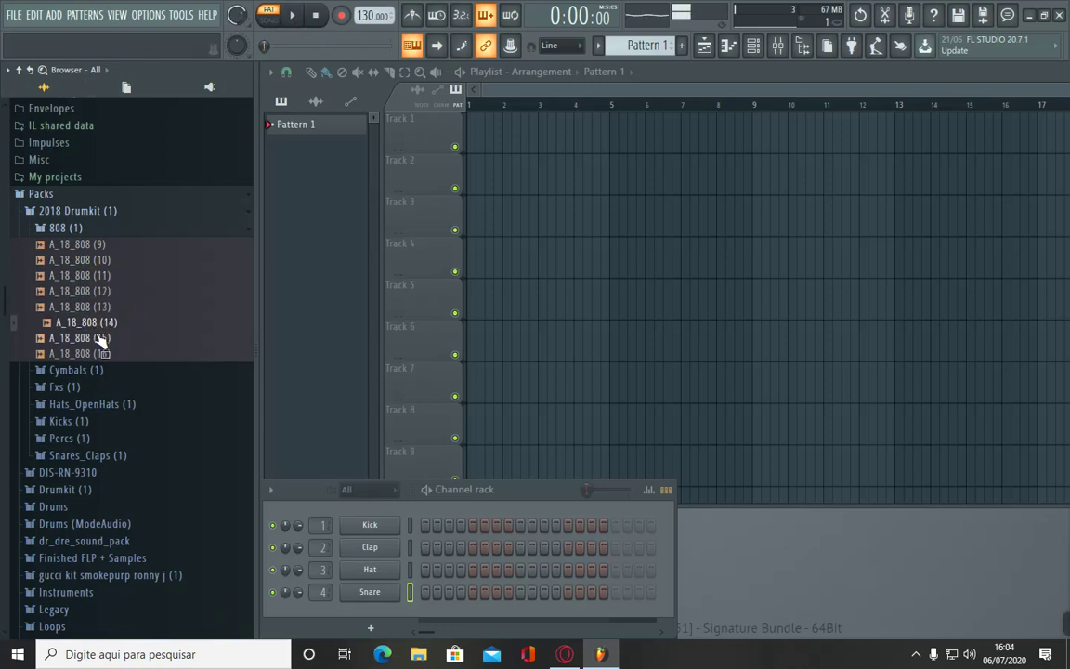
click(103, 338)
click(104, 354)
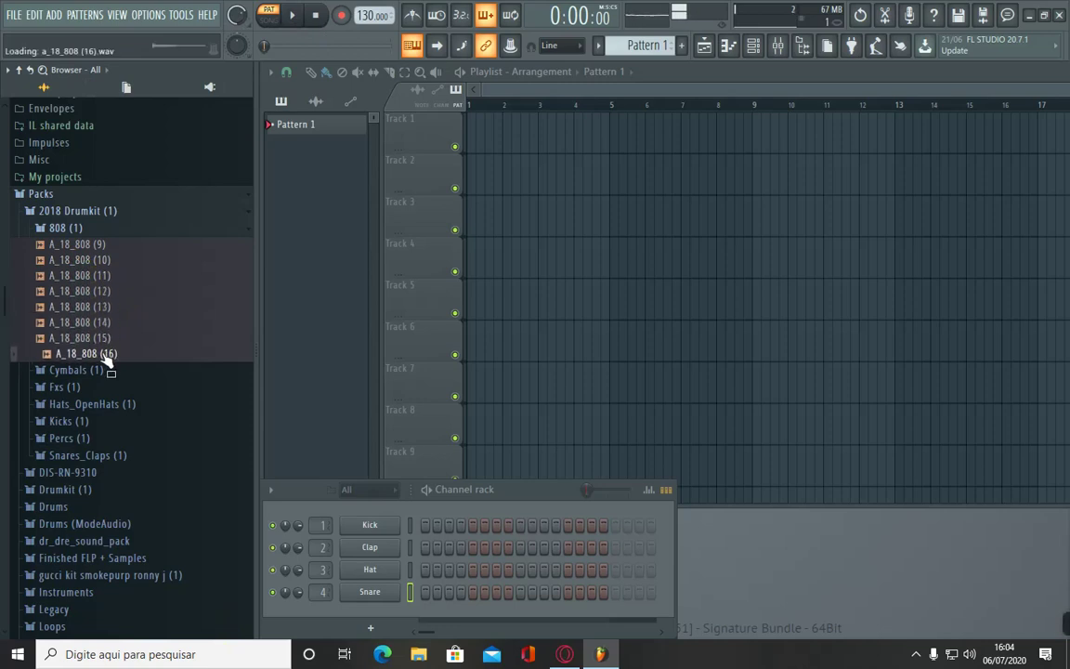
Step: Collapse the 808 folder and preview samples A_18_CYMBAL (4) through (6) in the Cymbals (1) folder
click(58, 228)
click(62, 244)
click(75, 261)
click(79, 277)
click(94, 293)
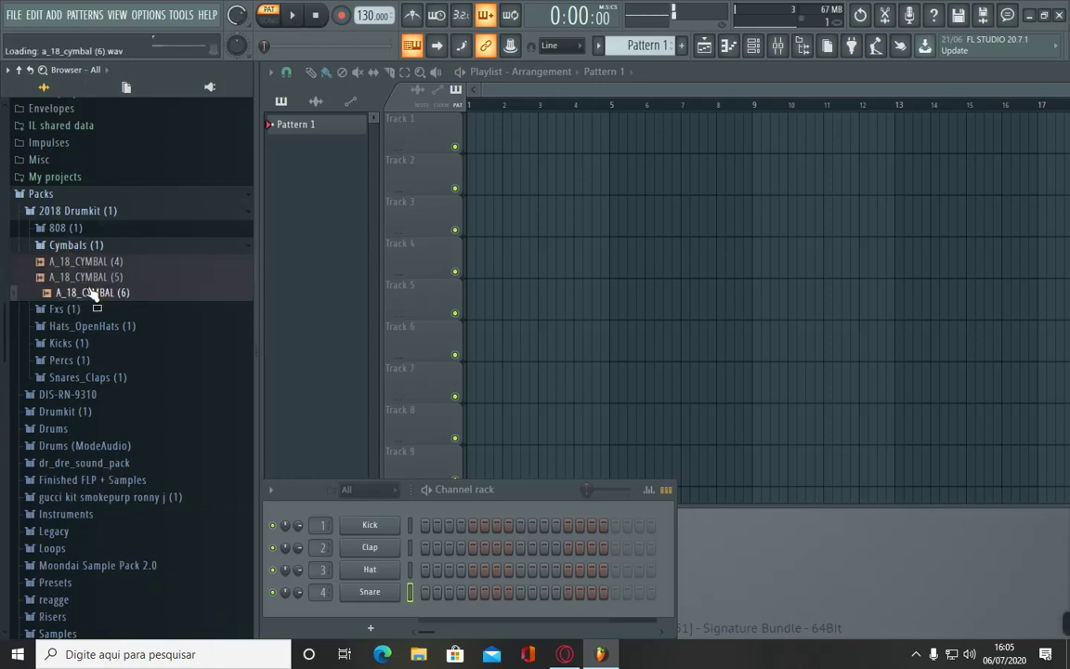
Step: Collapse the Cymbals (1) folder and preview samples A_18_FX (27), (31), (34) and (35) in the Fxs (1) folder
click(85, 228)
click(79, 231)
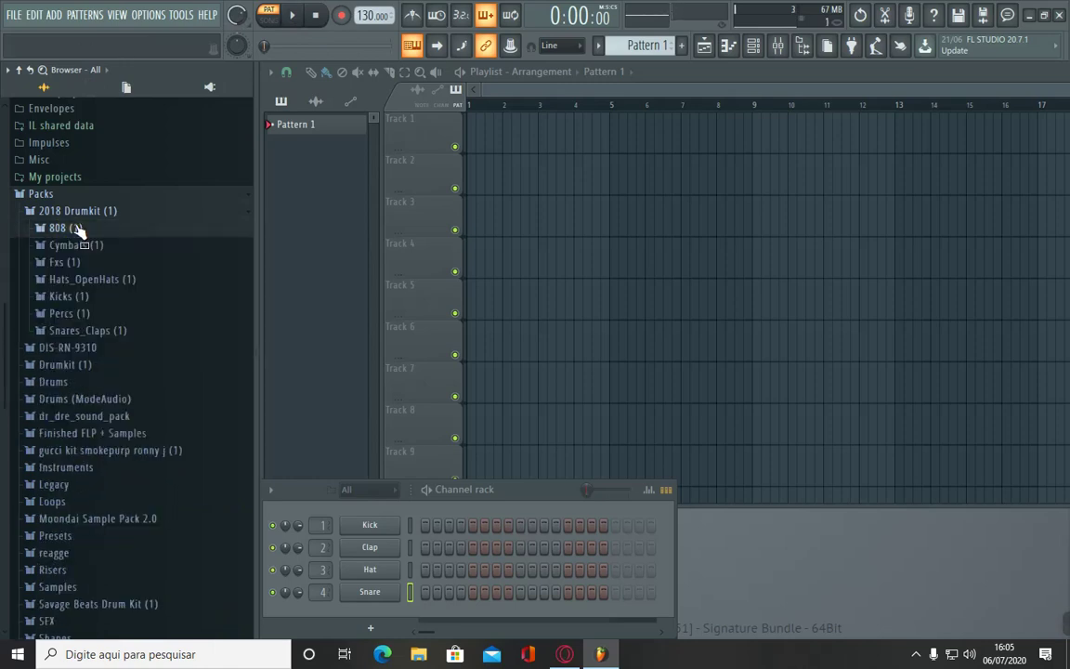
click(65, 262)
click(75, 303)
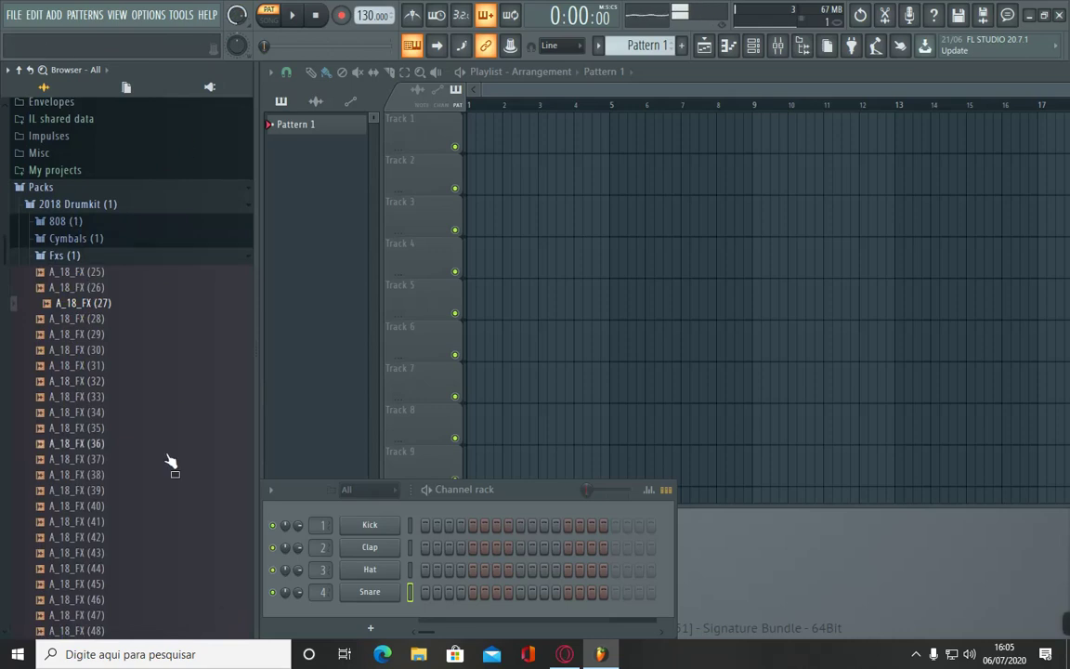
click(63, 365)
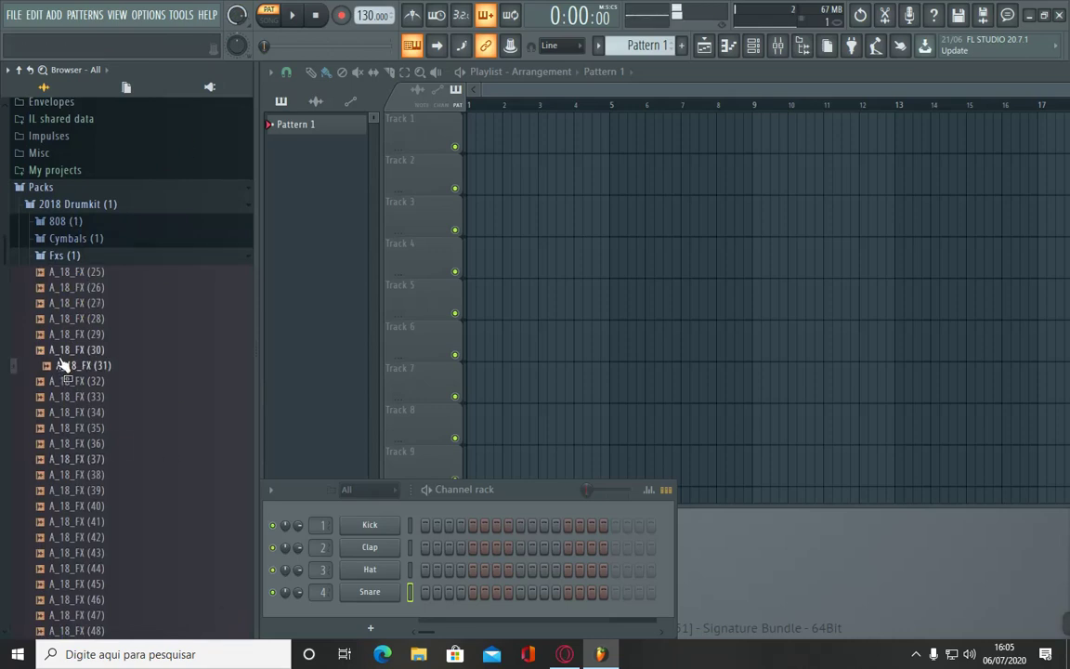
click(74, 412)
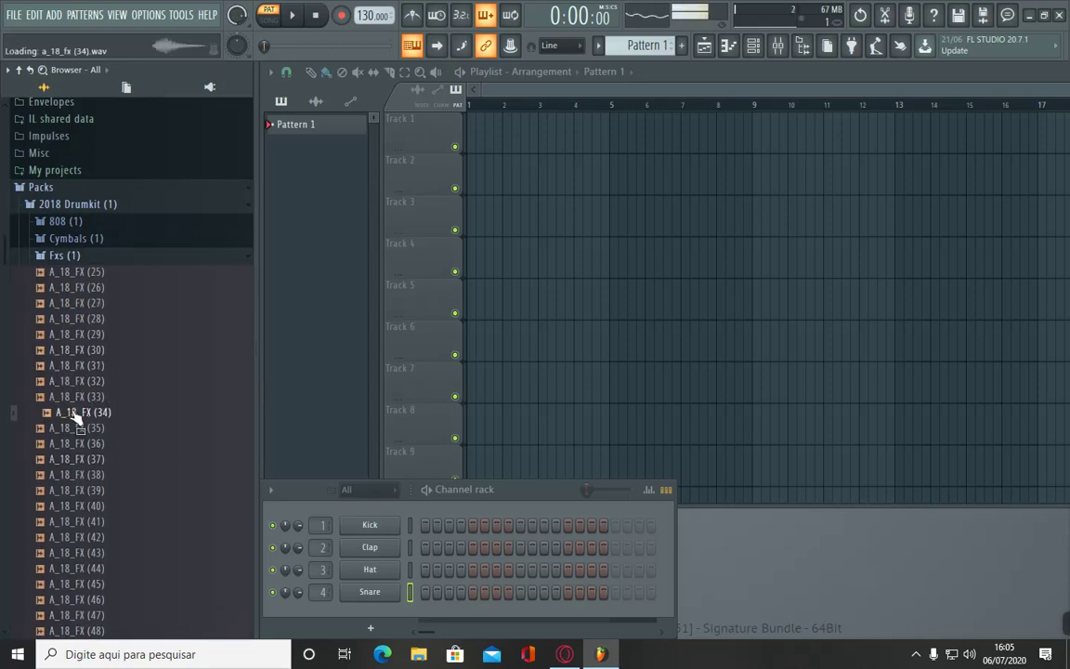
click(79, 430)
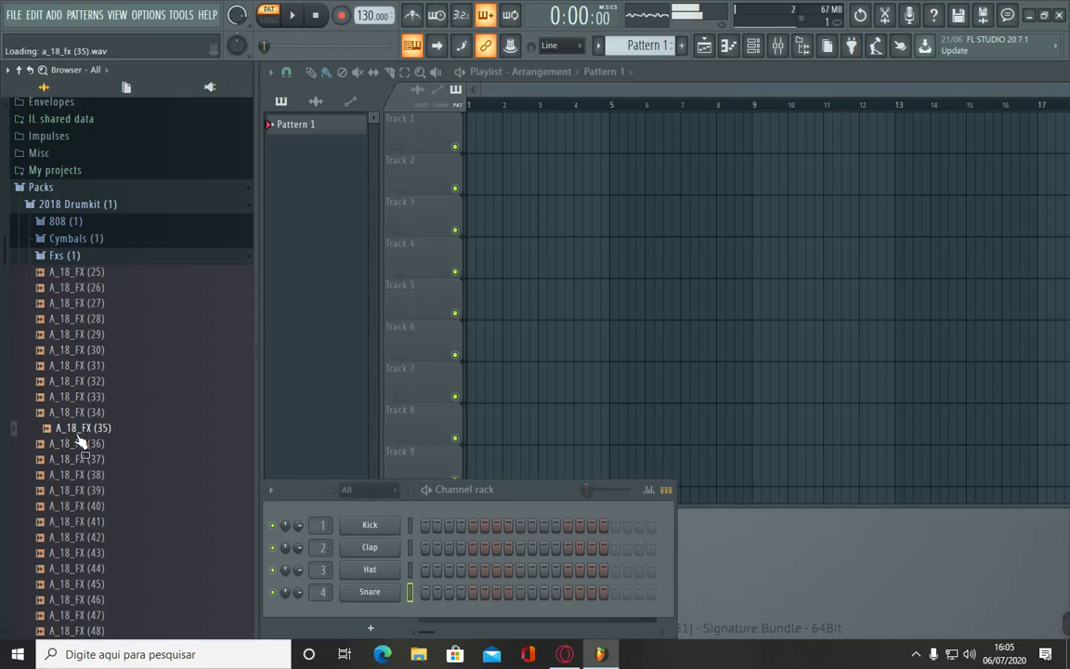
Step: Collapse the Fxs (1) folder, preview a selection of A_18_H_OH samples in the Hats_OpenHats (1) folder, and collapse it again
click(65, 259)
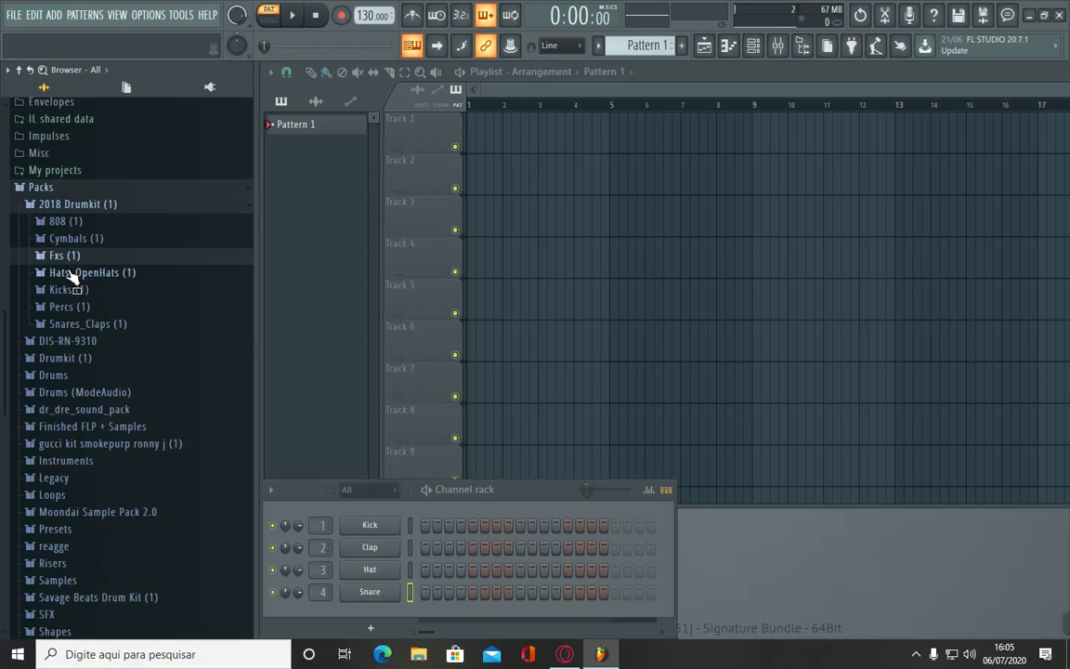
click(70, 271)
click(72, 287)
click(82, 335)
click(79, 413)
click(77, 334)
click(77, 304)
click(73, 400)
click(82, 460)
click(87, 506)
click(87, 538)
click(85, 476)
click(90, 364)
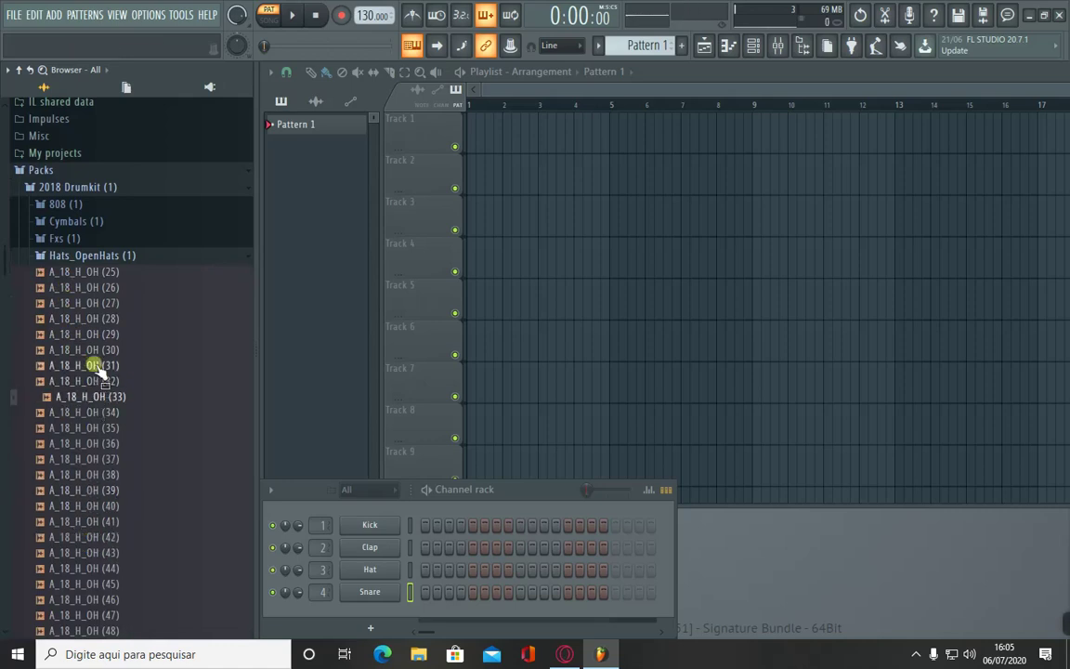
click(84, 256)
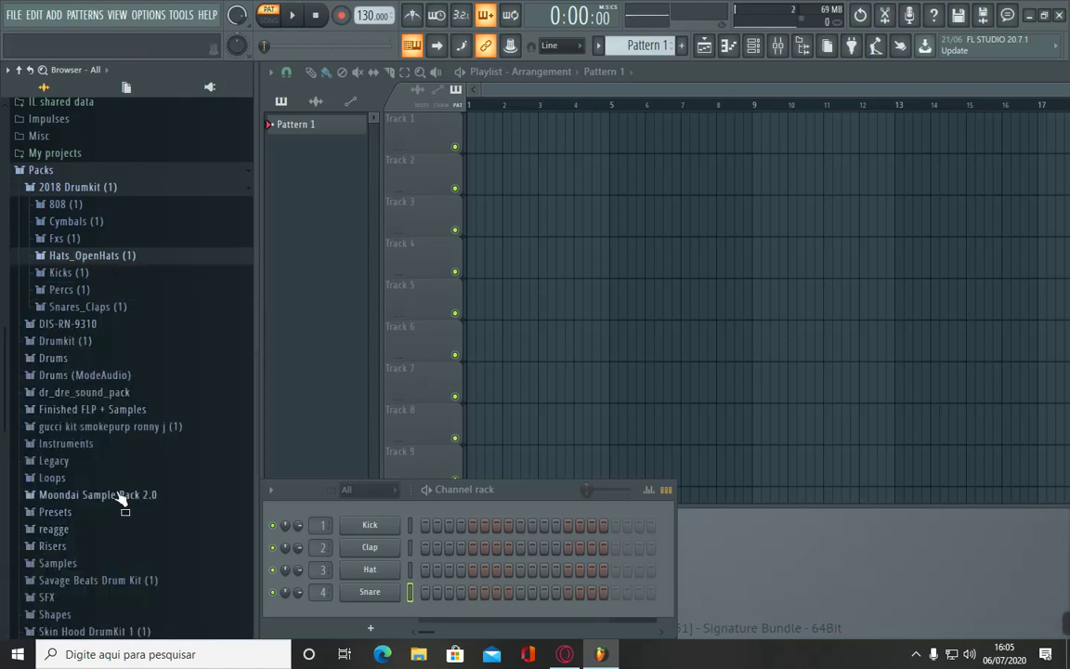
Step: Preview a kick from the Moondai Sample Pack 2.0's 02 - Kicks folder, collapse the pack, and briefly expand the gucci kit smokepurp ronny j (1) pack
scroll(85, 345, down, 4)
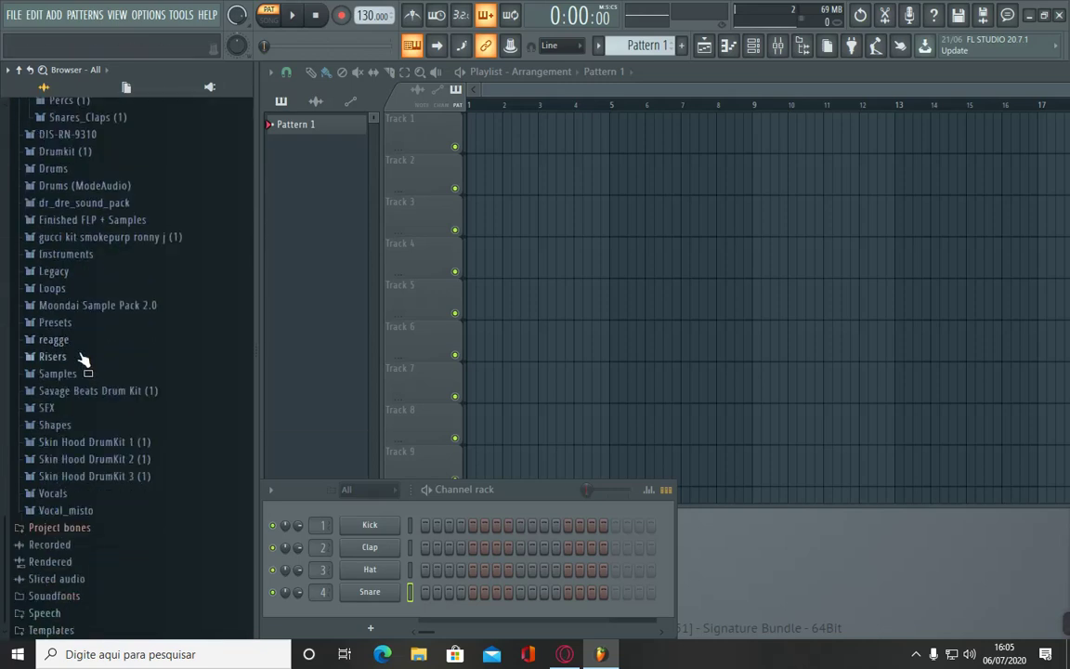
click(86, 306)
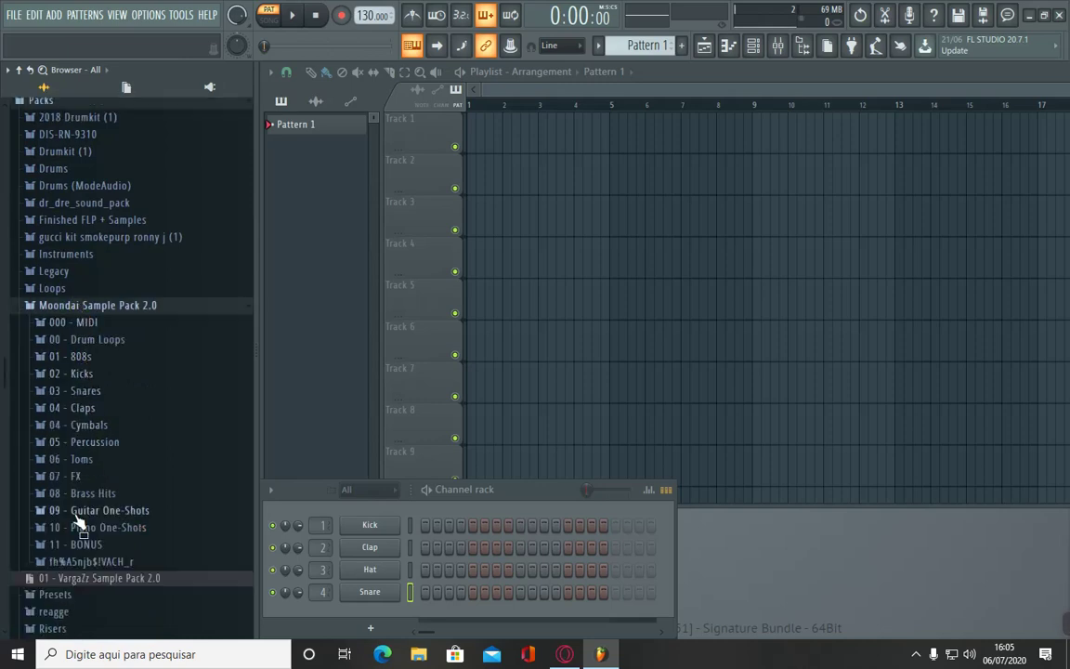
click(79, 372)
click(80, 407)
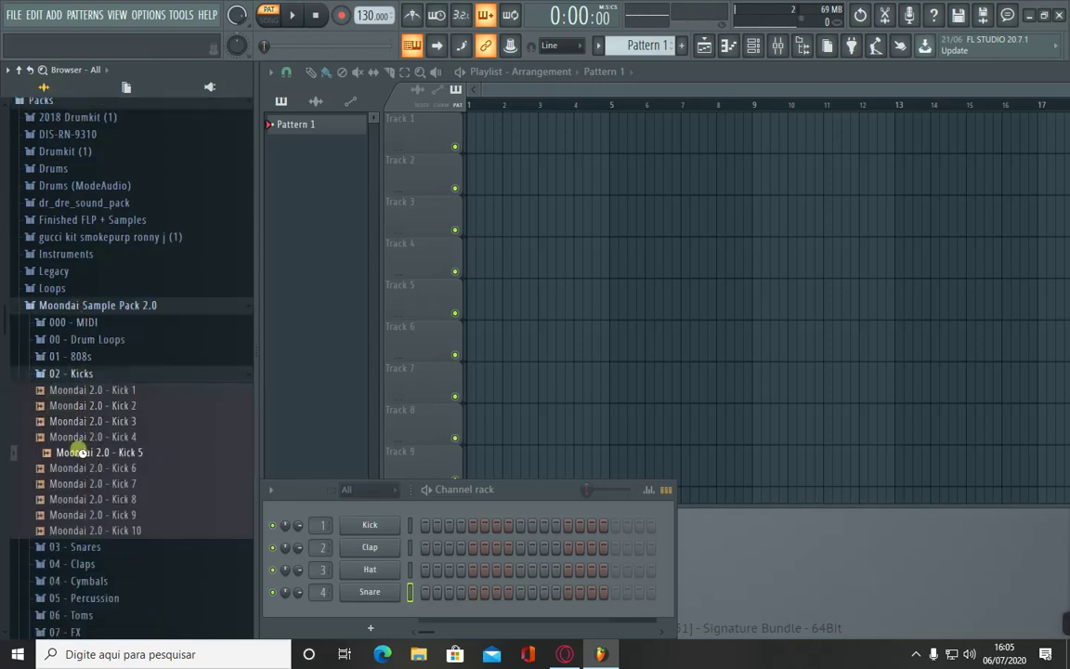
click(89, 305)
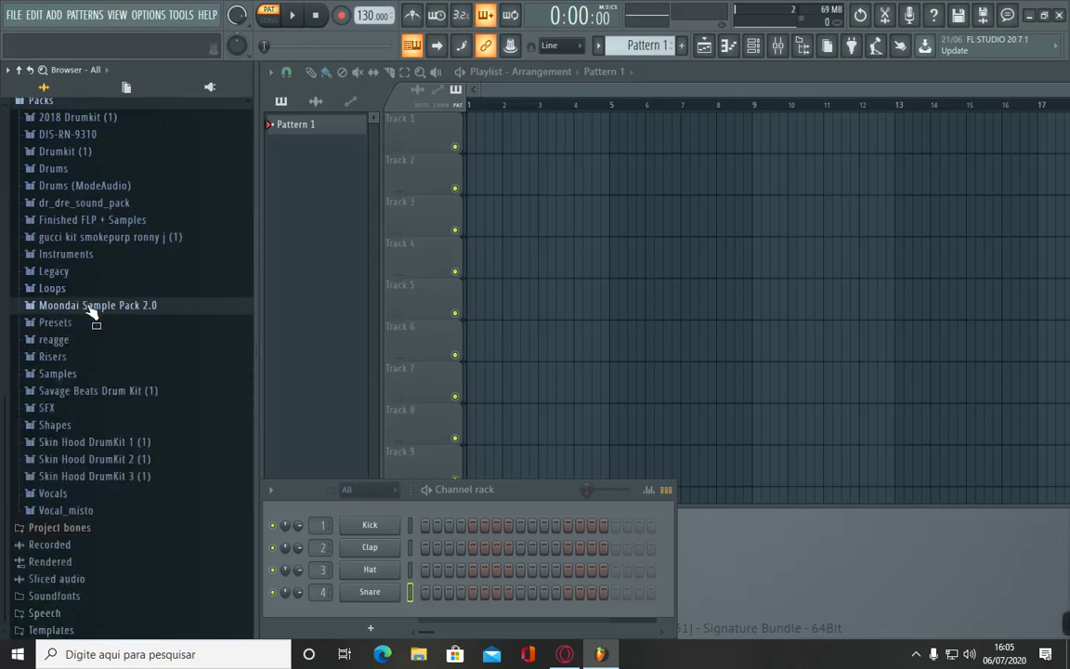
click(99, 240)
click(98, 241)
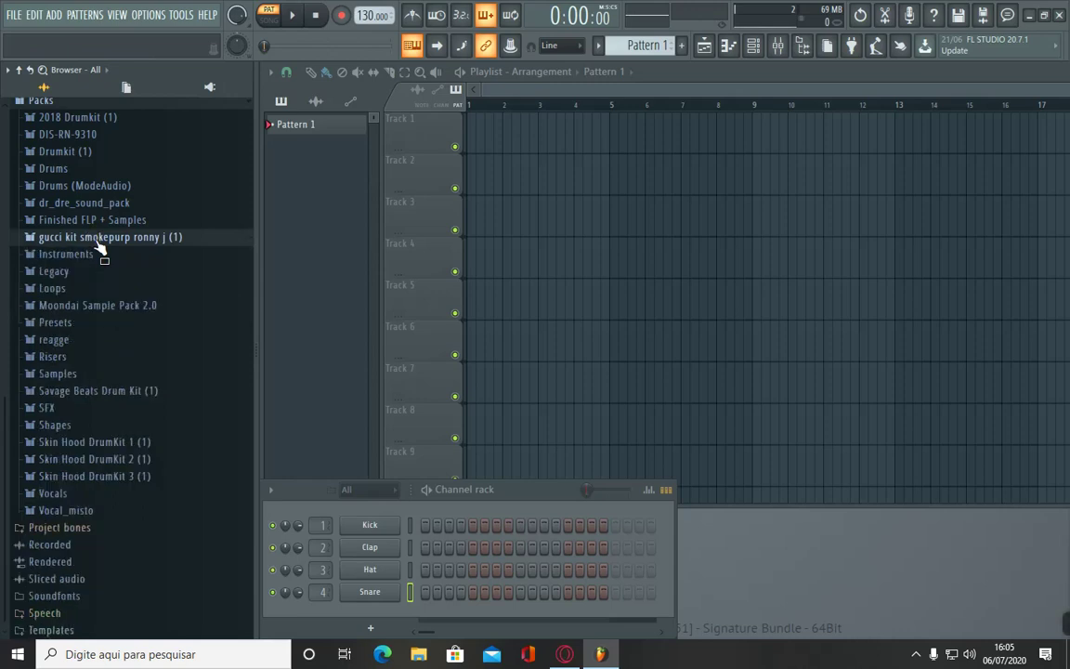
Step: Preview the first five Vocal_misto samples, from 91V_SFV_Vocal_Chop_Femalez_01_F# through A#, and collapse the folder
click(80, 511)
click(76, 529)
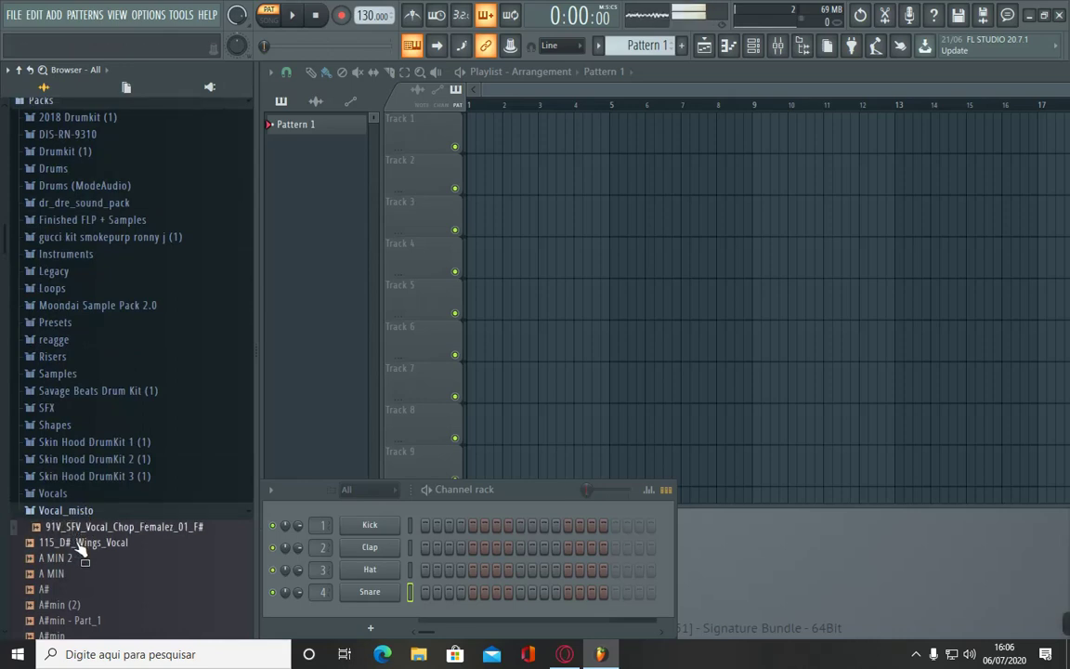
click(76, 543)
click(54, 558)
click(51, 574)
click(47, 589)
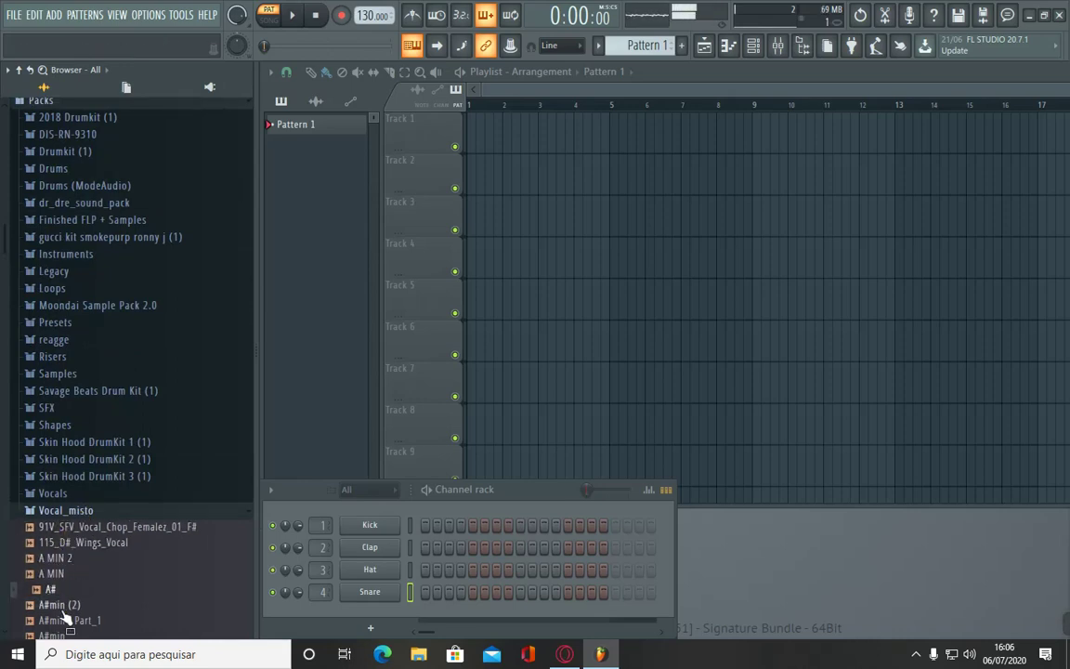
click(65, 511)
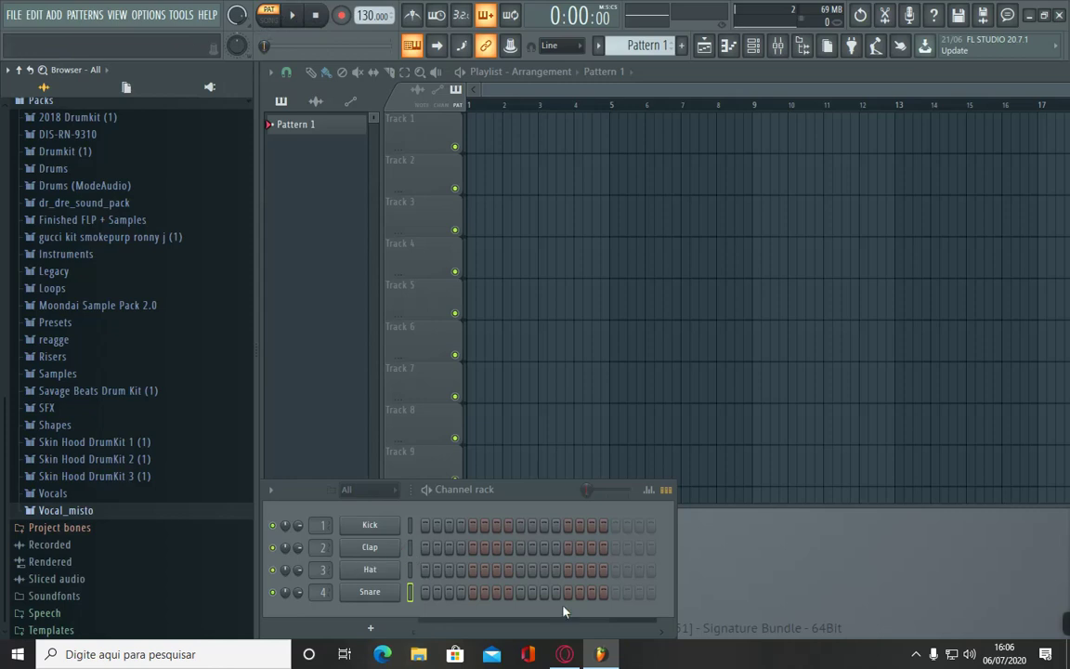
Step: Fill each 4 steps of the Kick channel in the Channel rack and play the pattern once to hear it
right_click(381, 530)
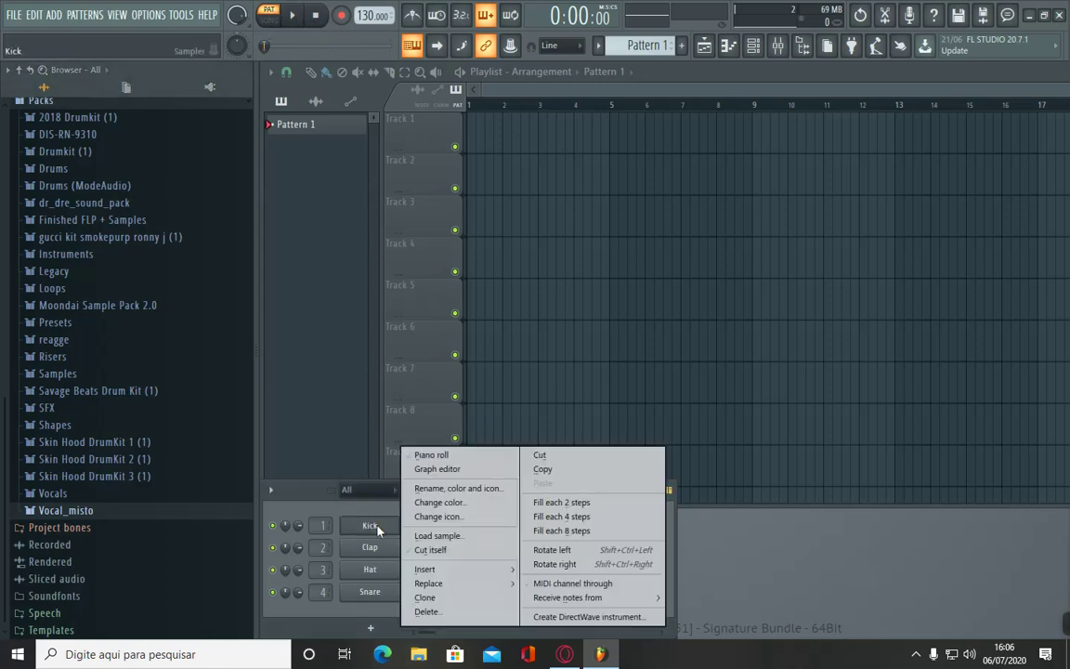
click(377, 530)
right_click(380, 529)
click(591, 517)
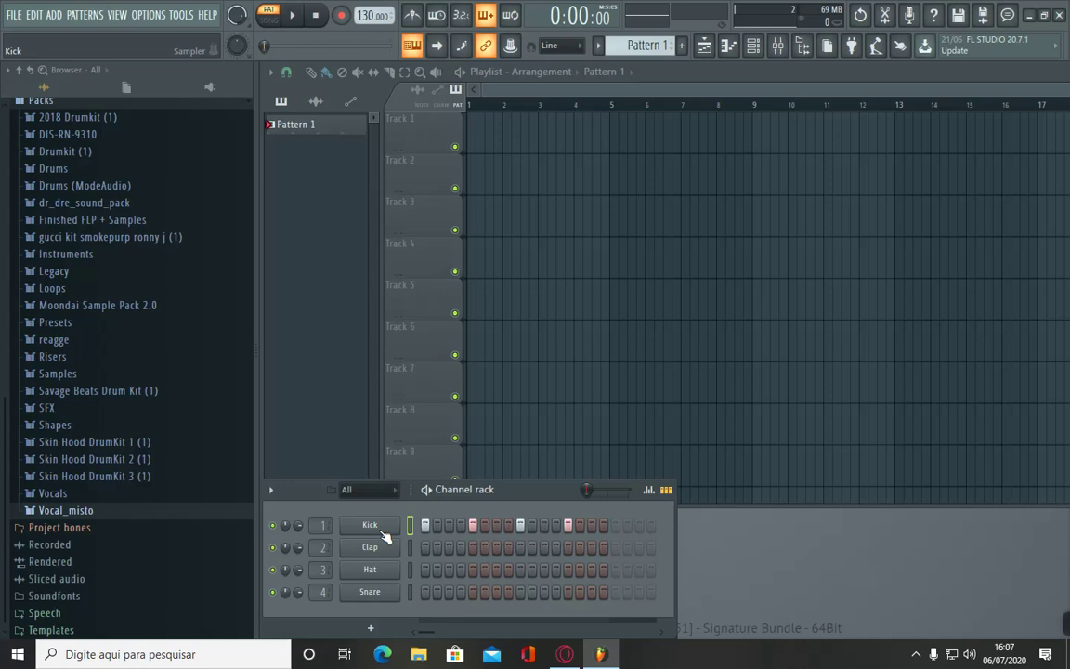
key(space)
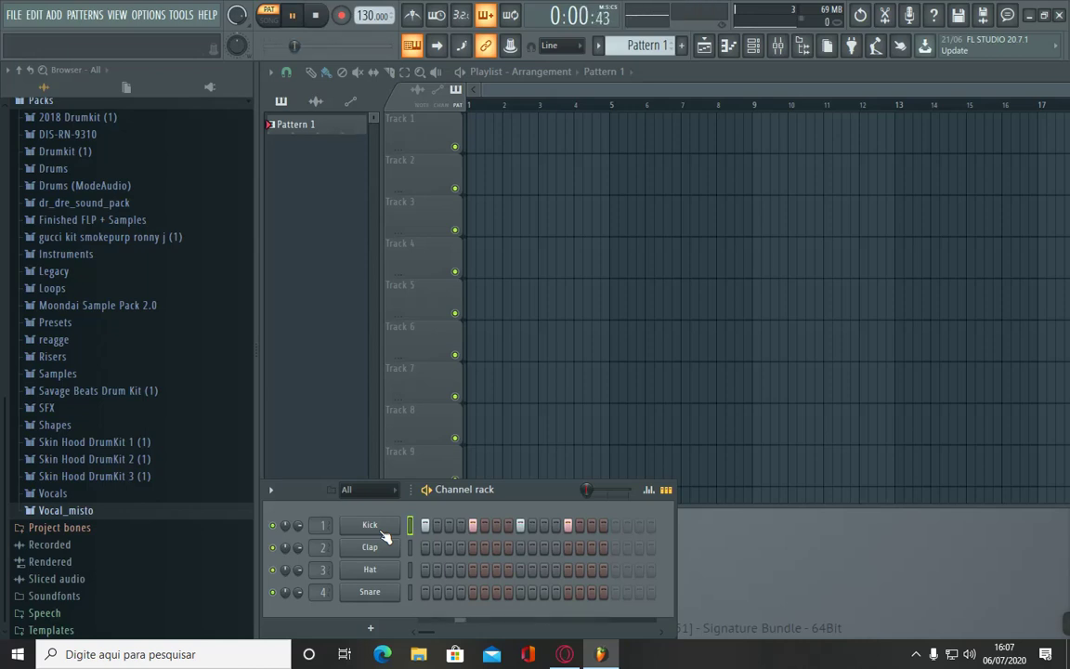
key(space)
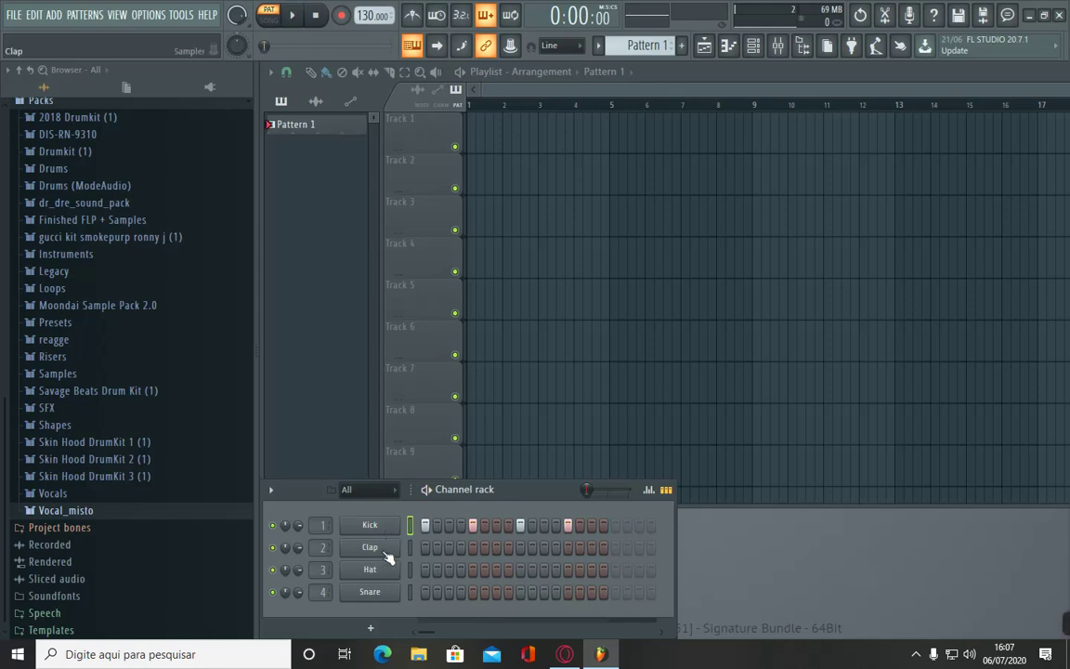
Step: Add Clap hits on steps 5 and 13 and play the pattern back
click(472, 549)
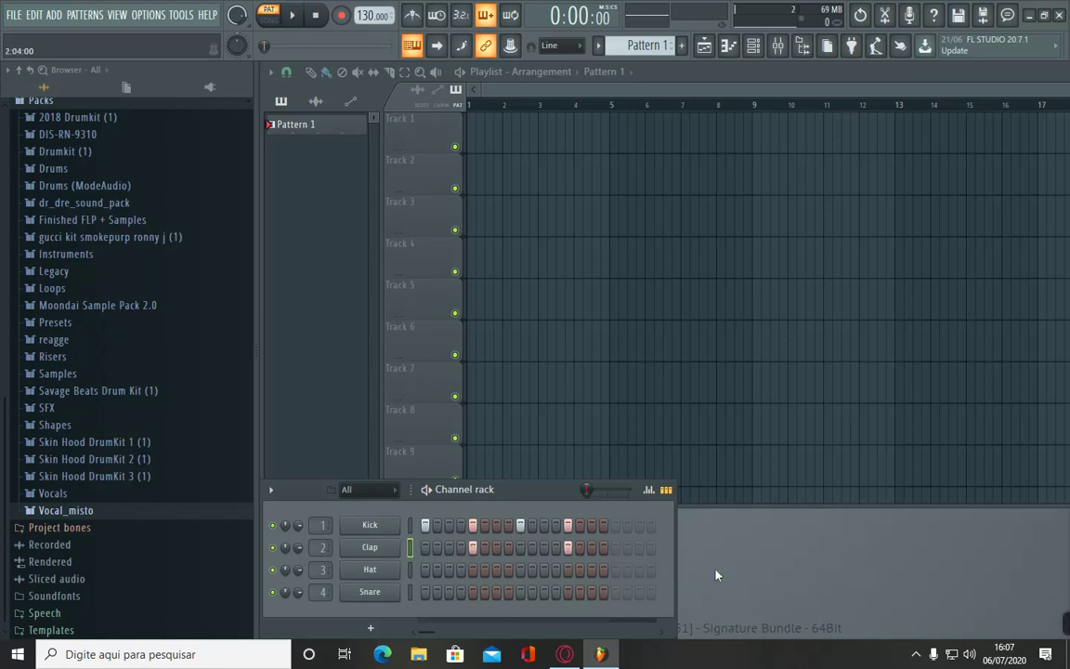
key(space)
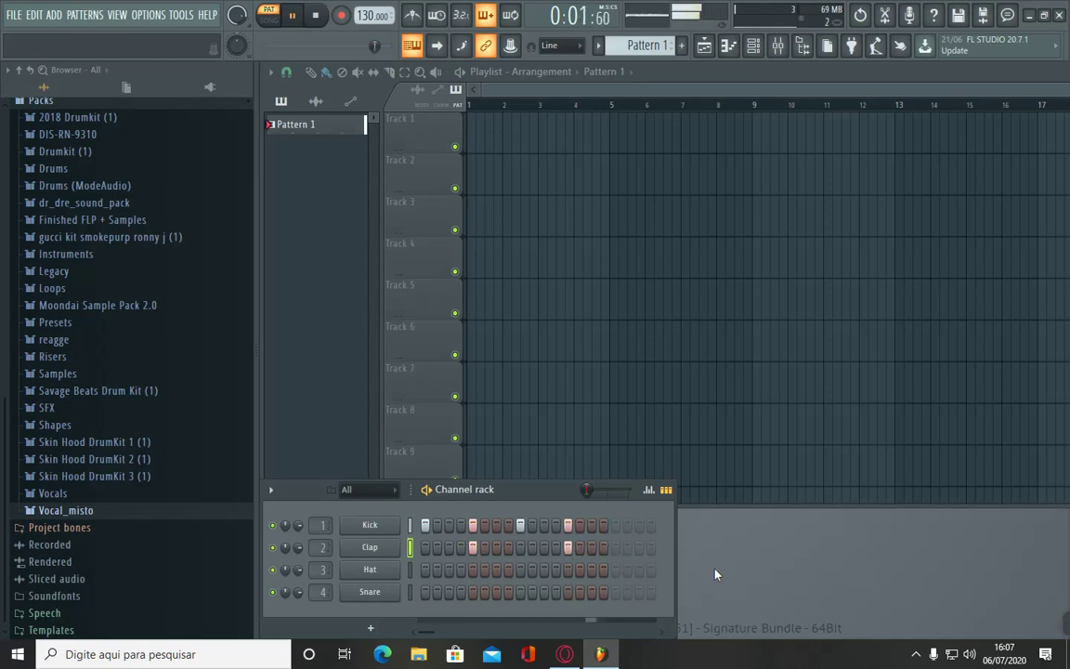
key(space)
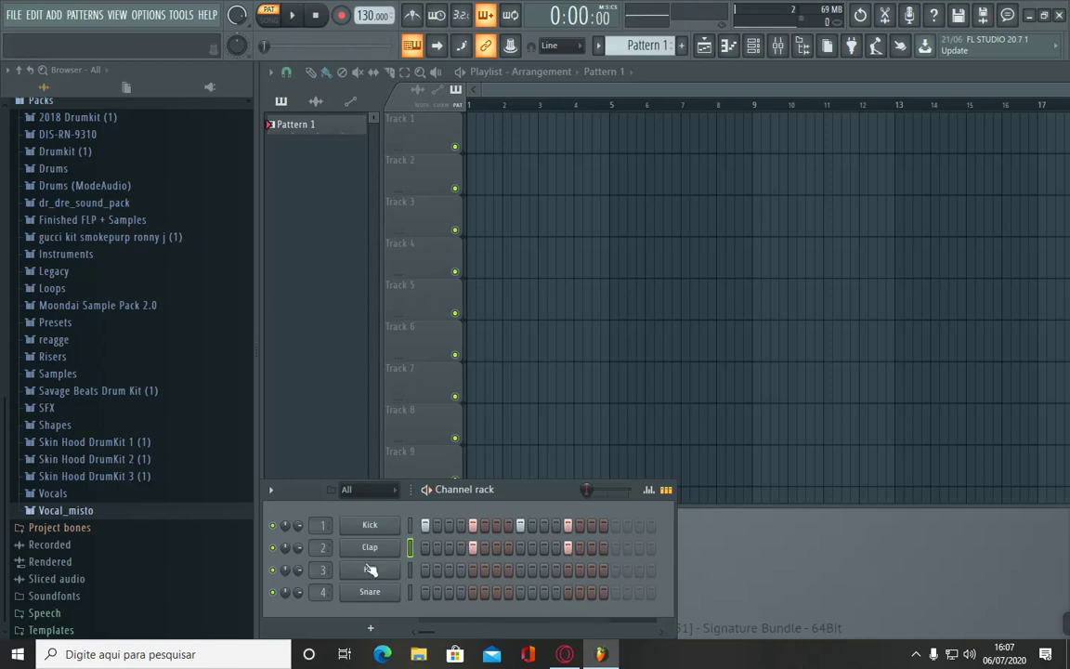
Step: Fill each 2 steps of the Hat channel and listen to the pattern
right_click(373, 572)
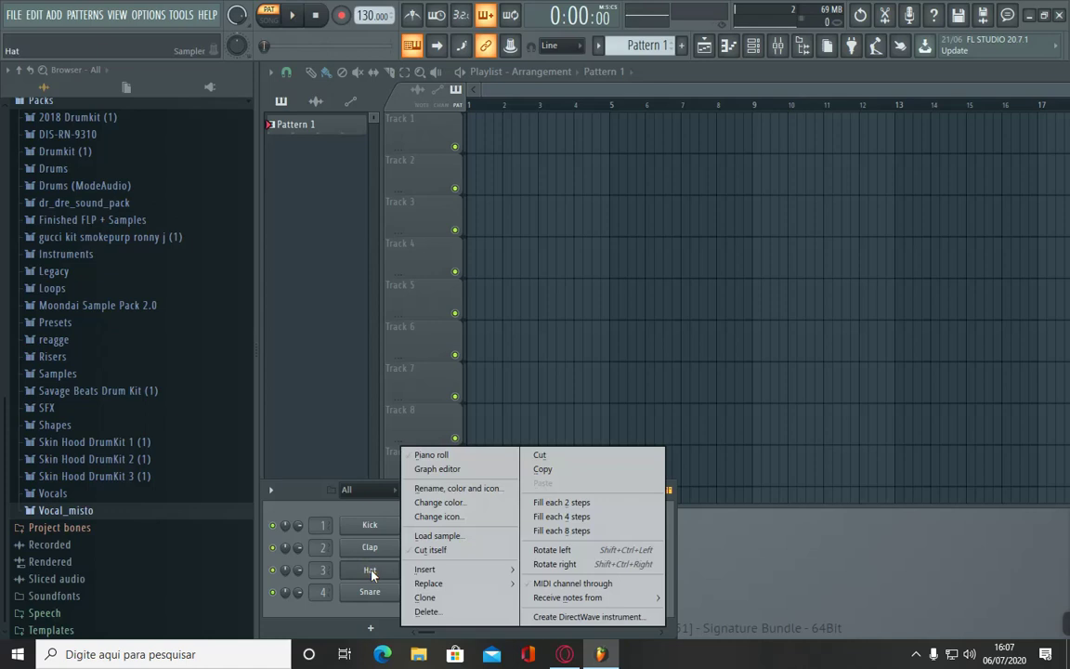
click(573, 505)
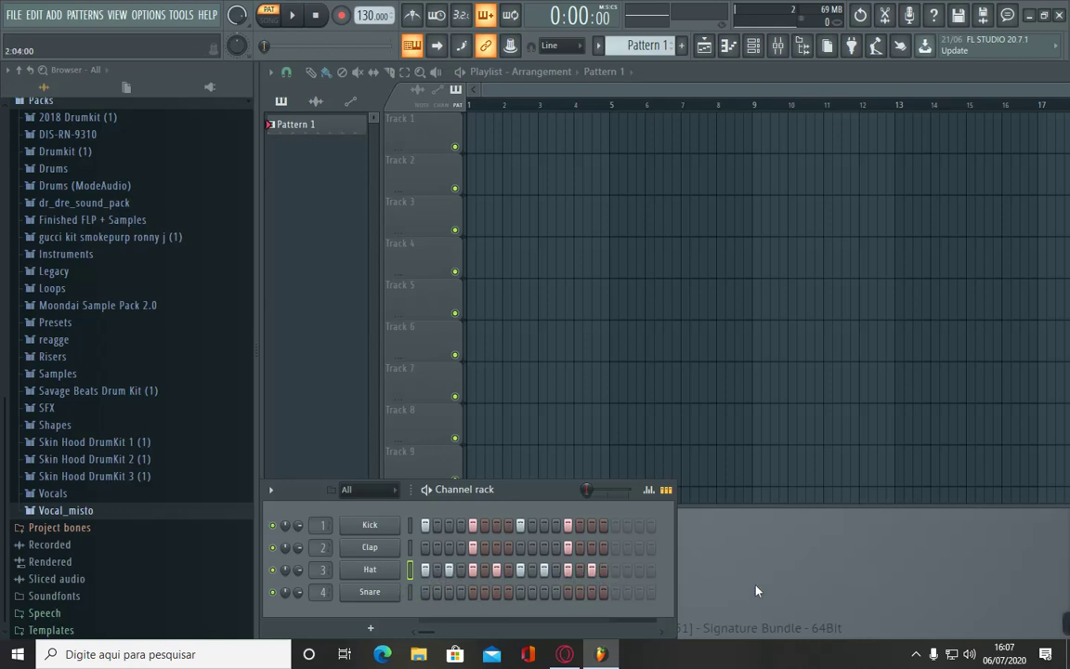
key(space)
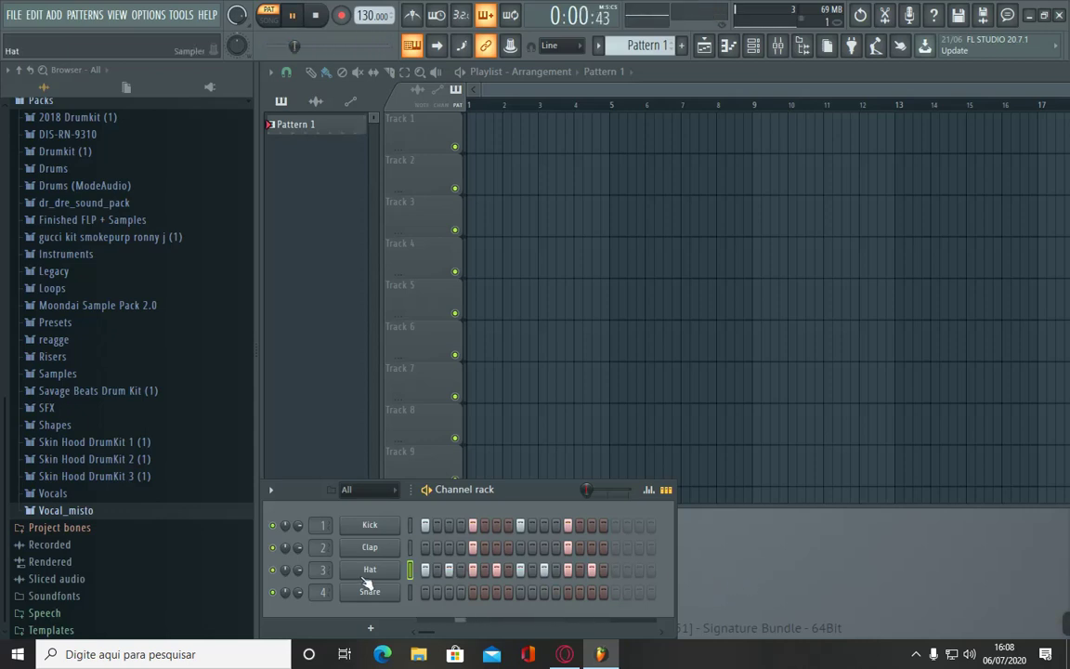
key(space)
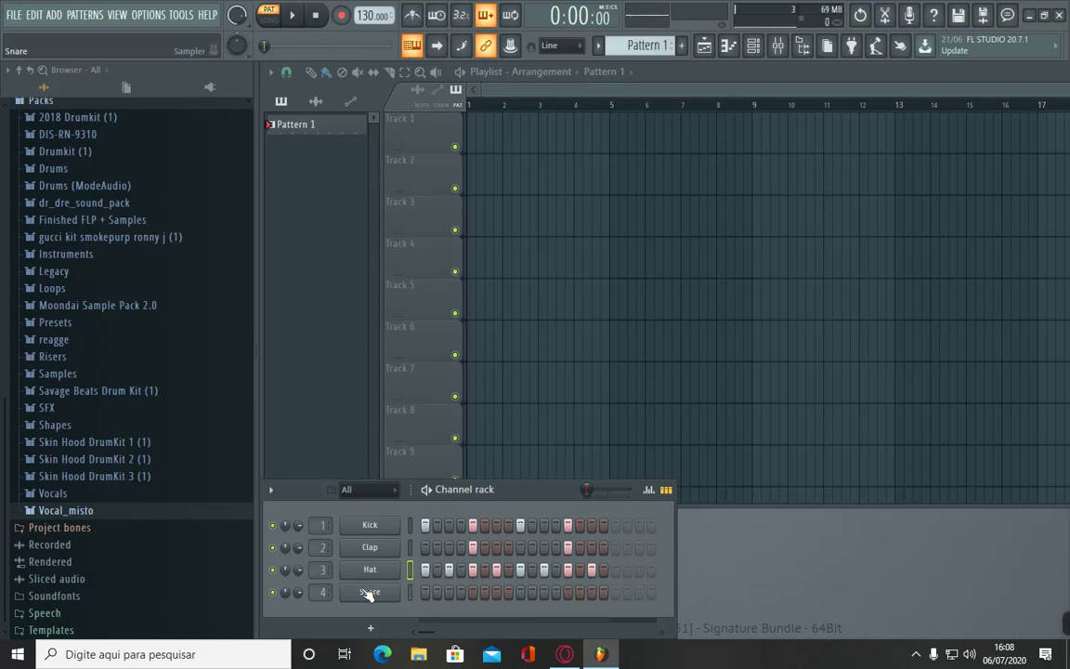
Step: Add Snare hits on steps 3 and 11 and play the full drum pattern
click(449, 594)
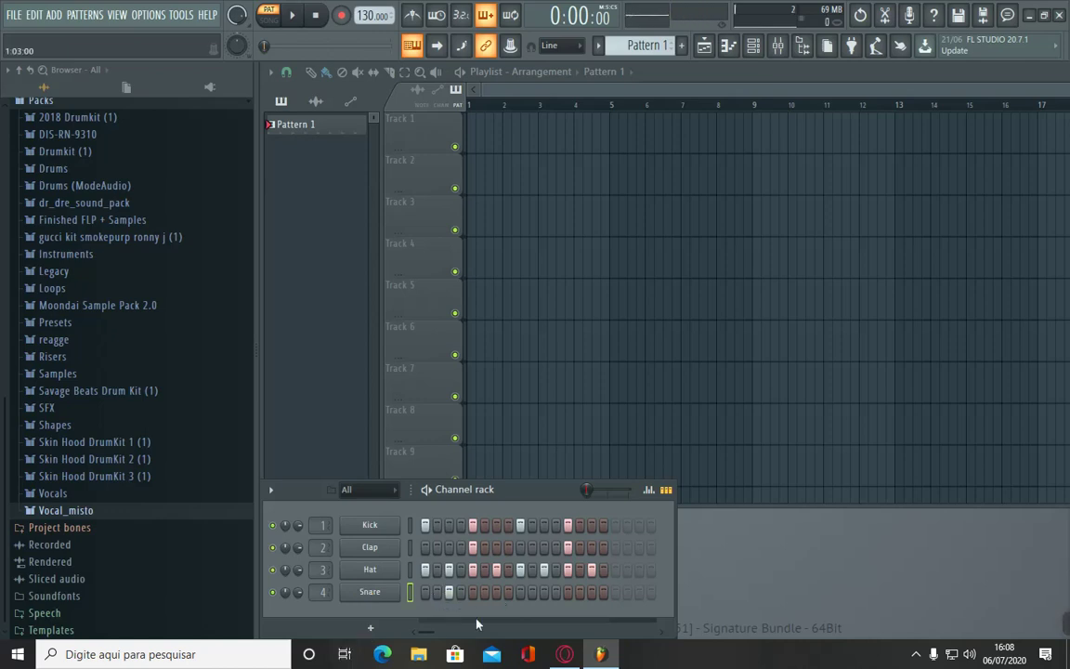
click(544, 593)
key(space)
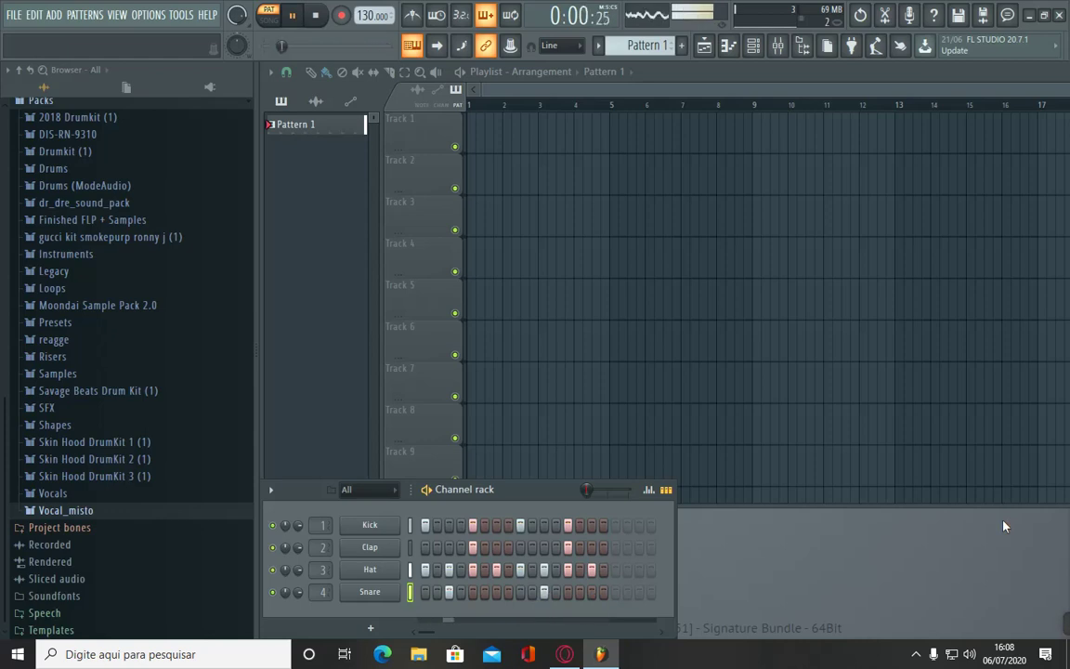
key(space)
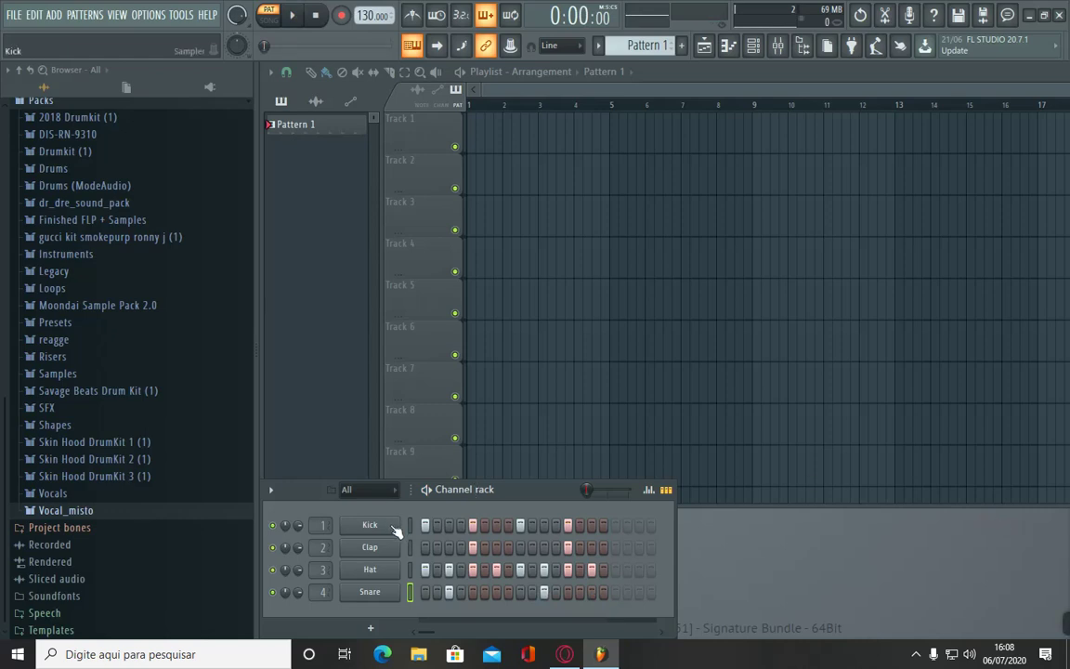
Step: Replace the Kick channel's sound with FPC 5 Kick from the Drums pack's Kicks folder and play the pattern
scroll(143, 400, up, 5)
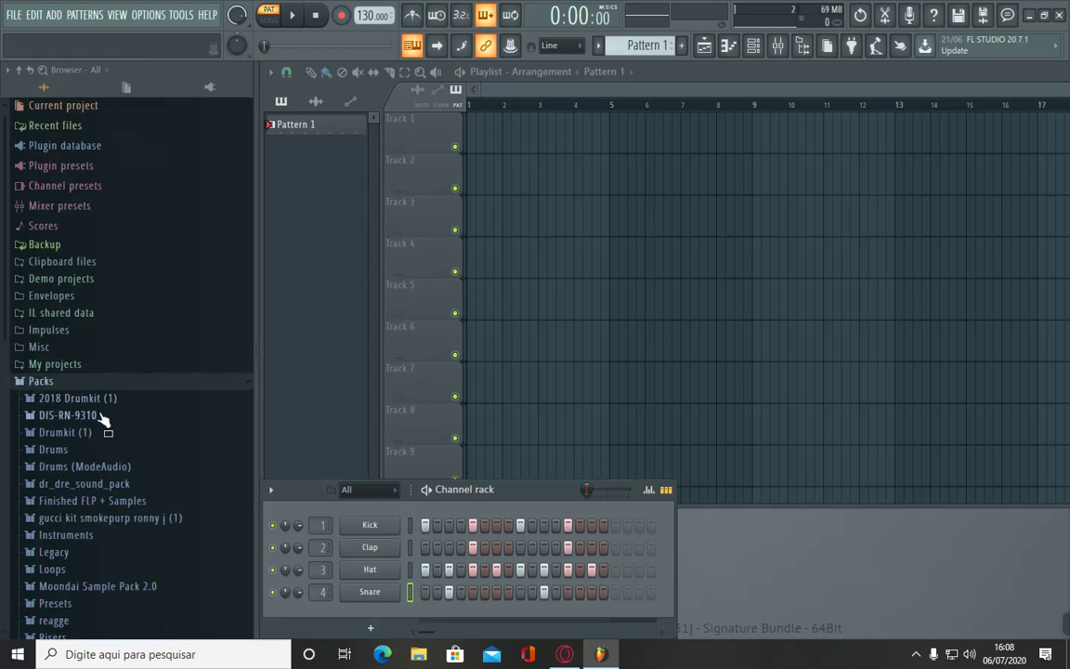
click(48, 449)
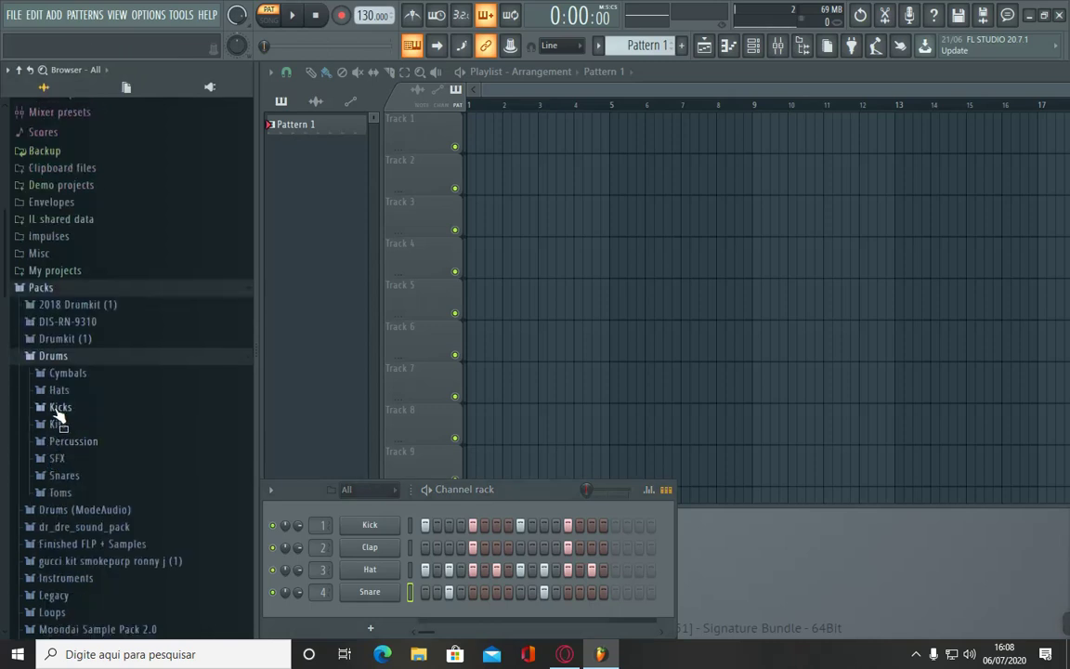
click(53, 407)
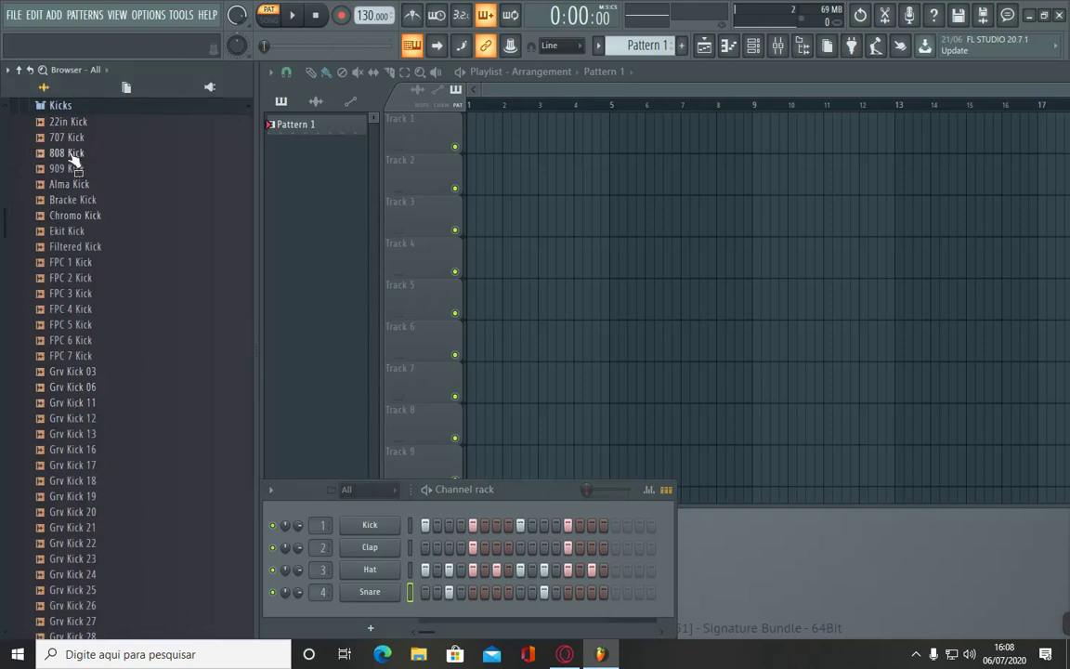
drag(79, 130, 375, 545)
mouse_move(88, 327)
mouse_down()
mouse_move(87, 339)
mouse_move(218, 401)
mouse_move(178, 360)
mouse_move(83, 333)
mouse_up()
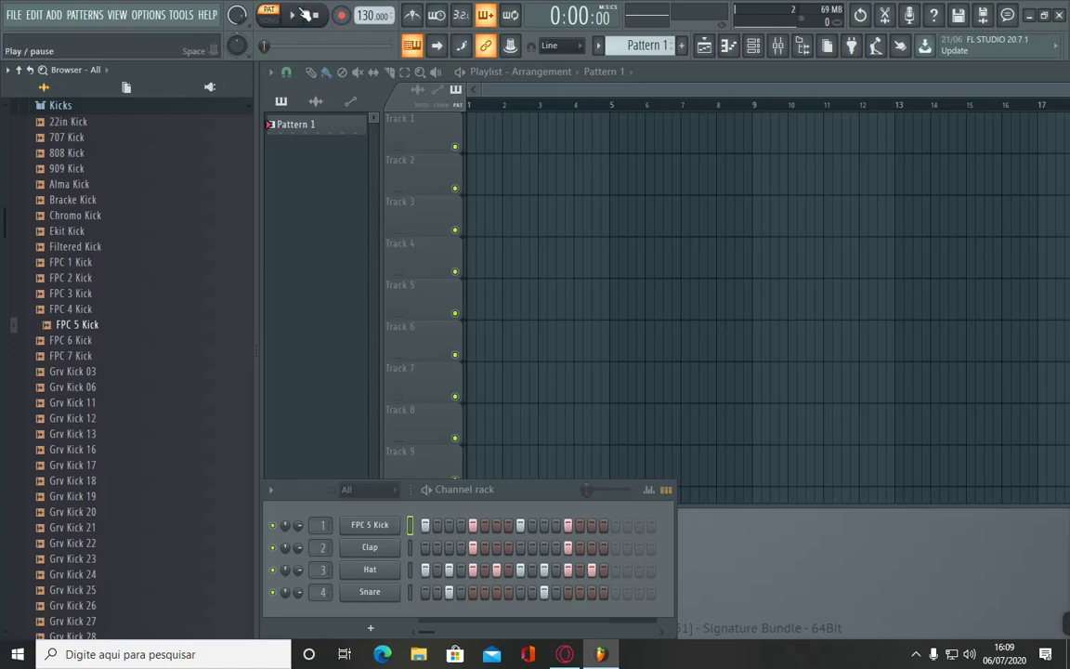
key(space)
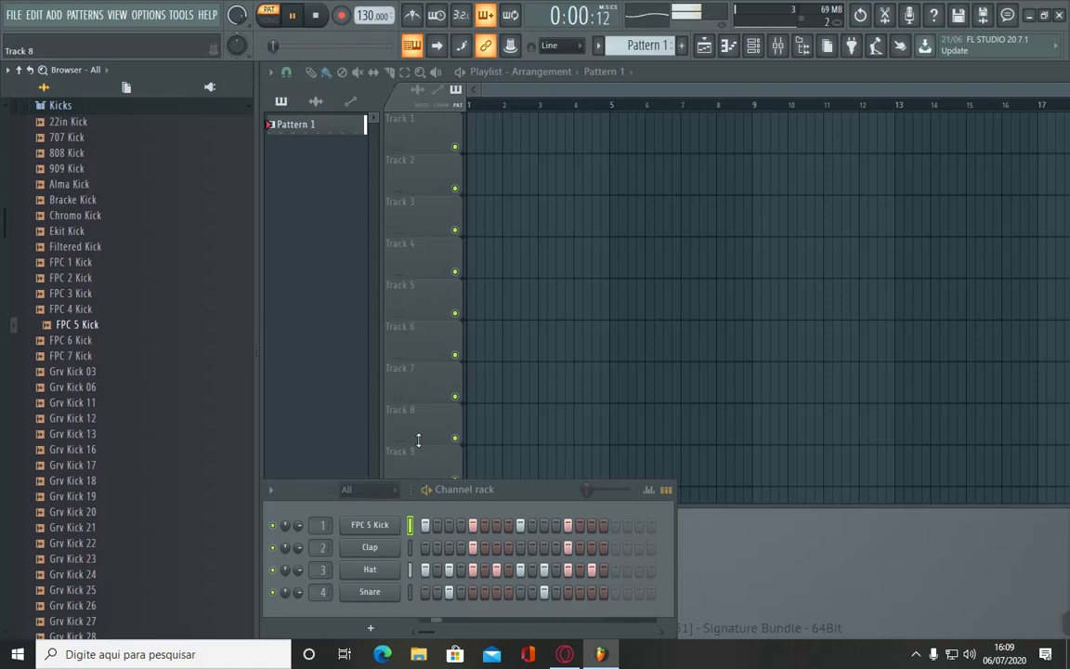
key(space)
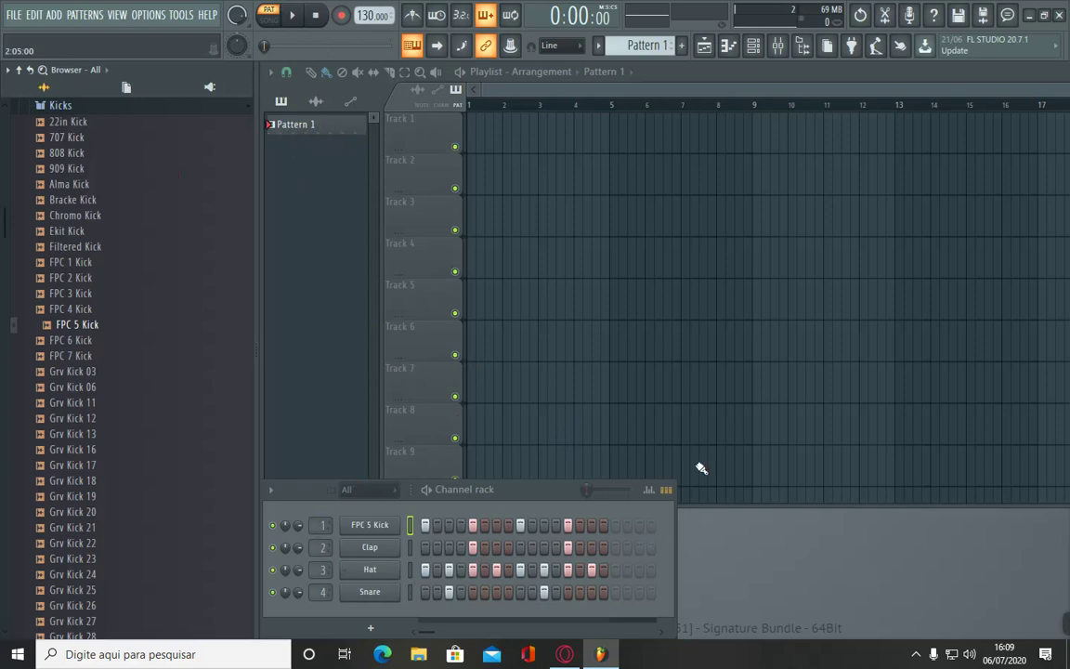
Step: Paint six consecutive Pattern 1 clips on Track 1 of the playlist, filling bars 1 to 6
click(330, 74)
click(472, 142)
drag(472, 142, 660, 150)
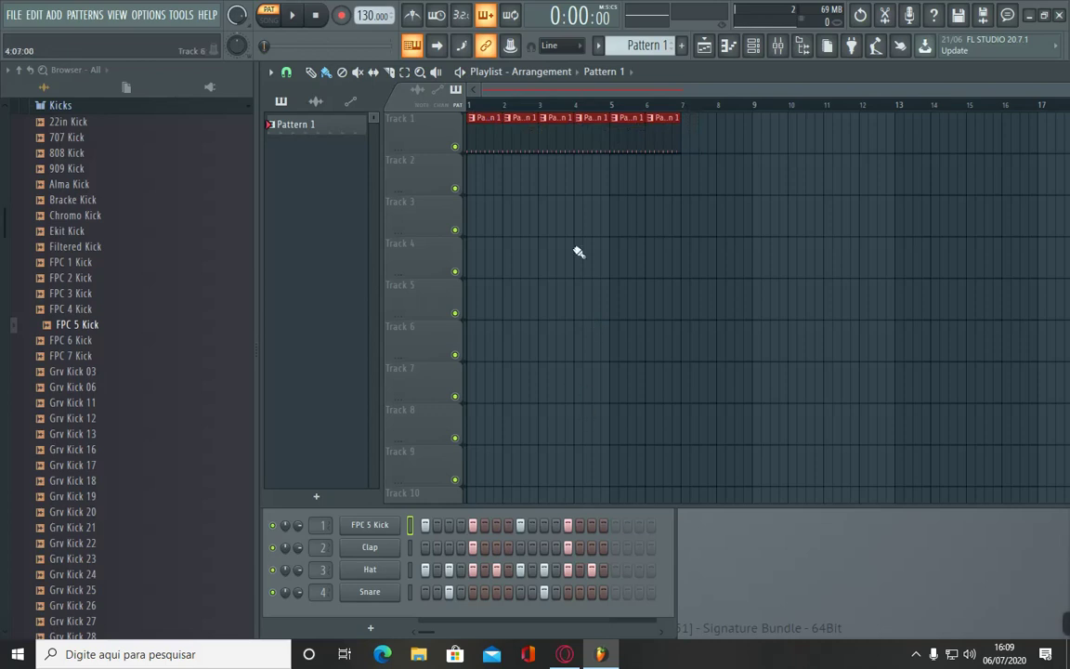
Step: Switch playback to song mode, play the playlist arrangement, and stop it
click(271, 22)
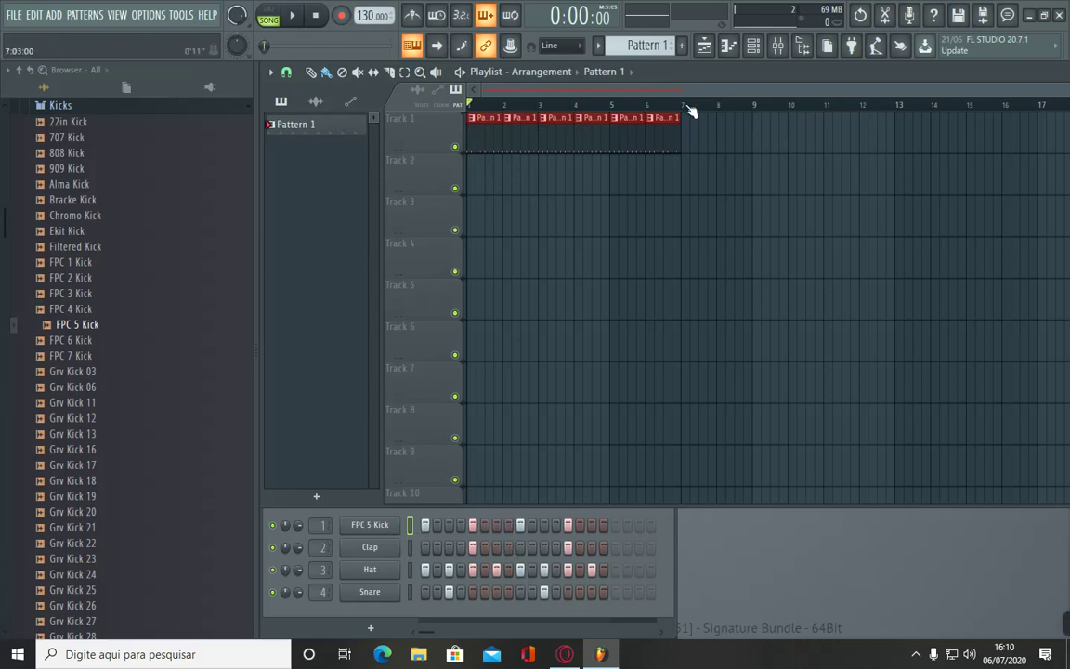
click(295, 17)
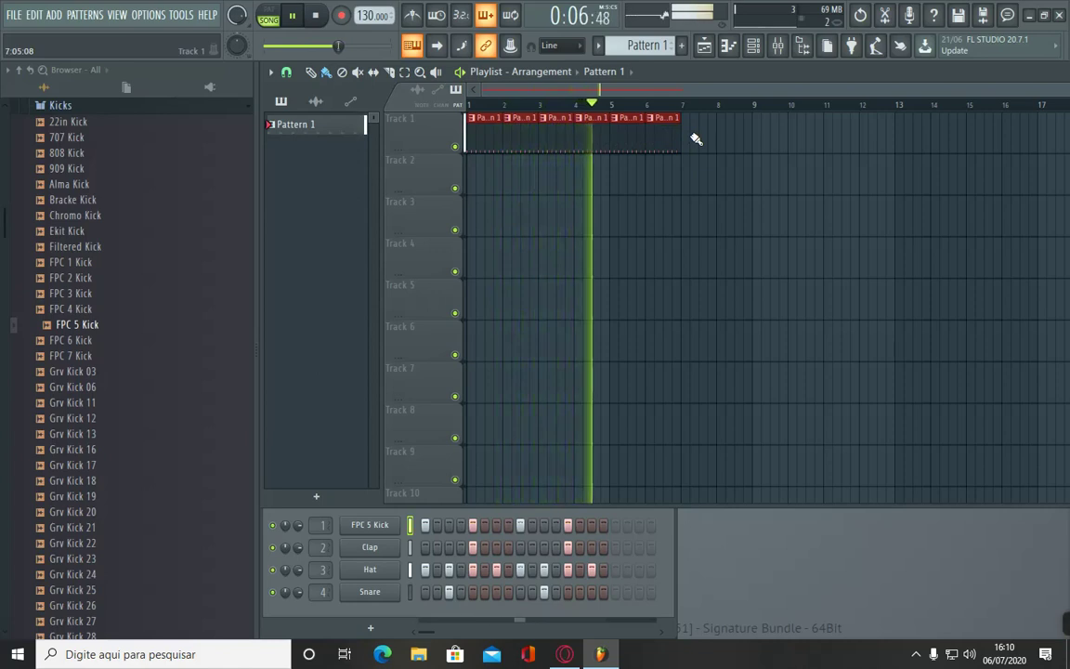
key(space)
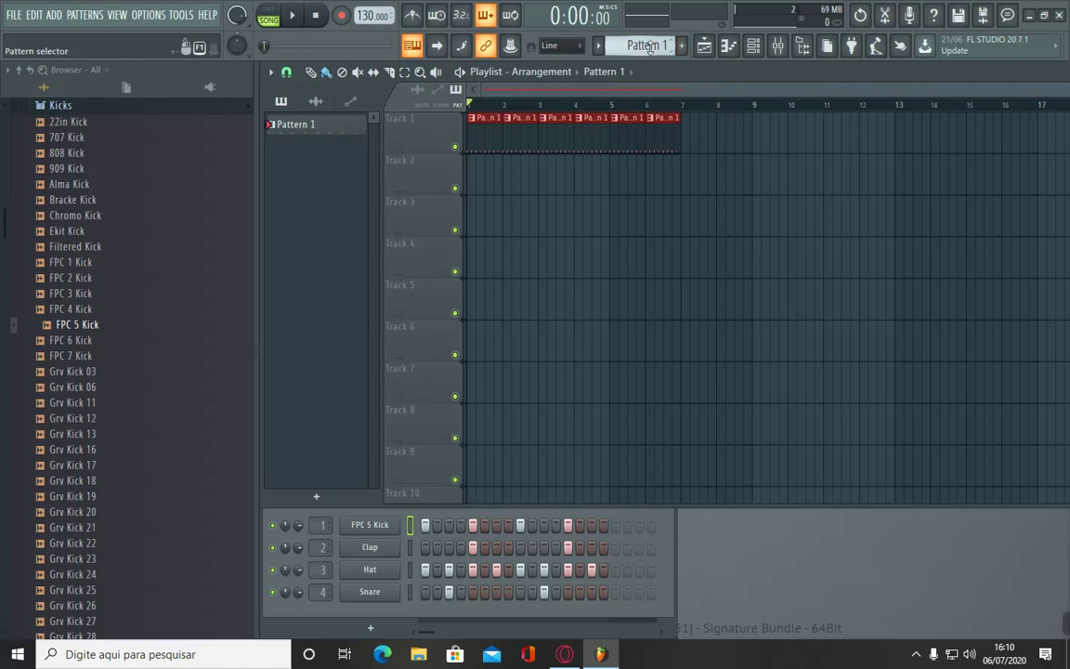
Step: Try out adding empty unnamed patterns and delete the extra Pattern 3
scroll(650, 49, down, 1)
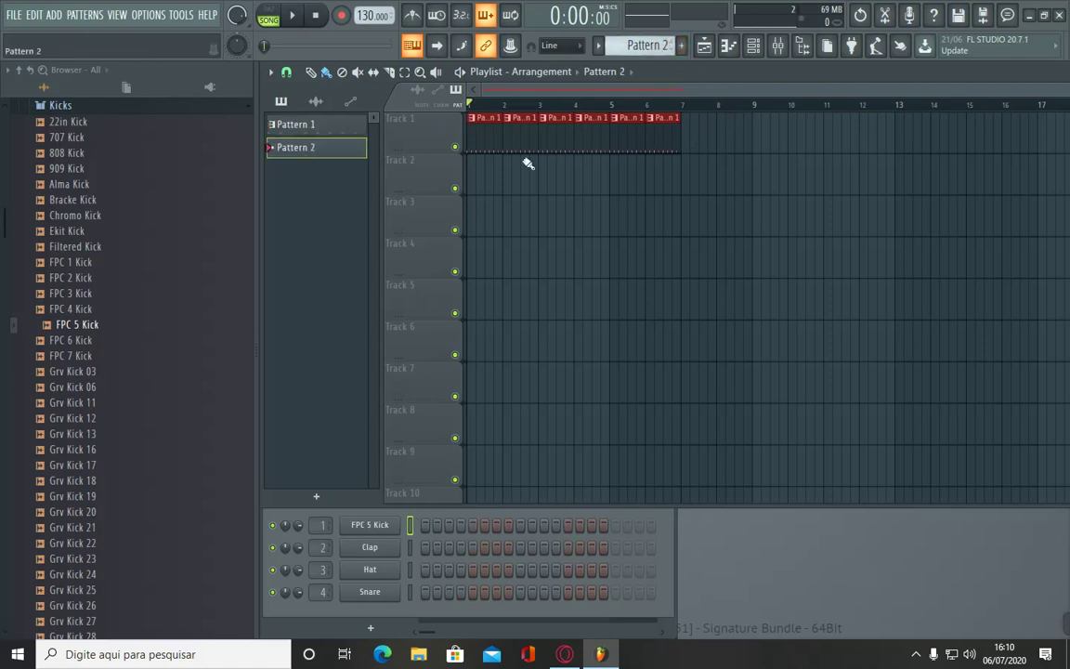
scroll(649, 47, up, 1)
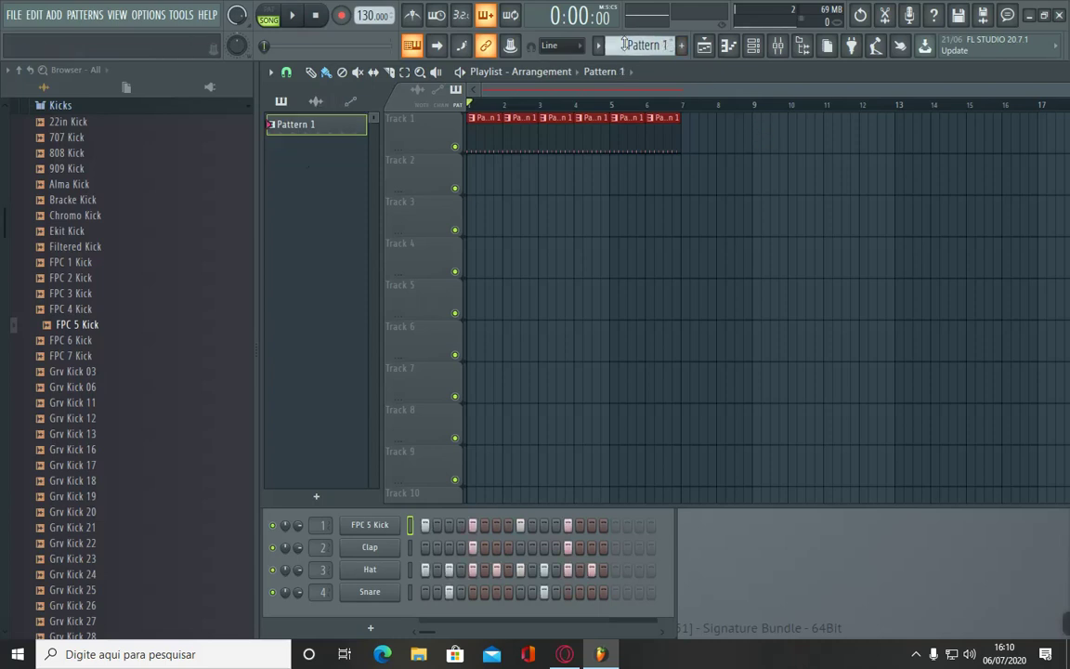
click(681, 44)
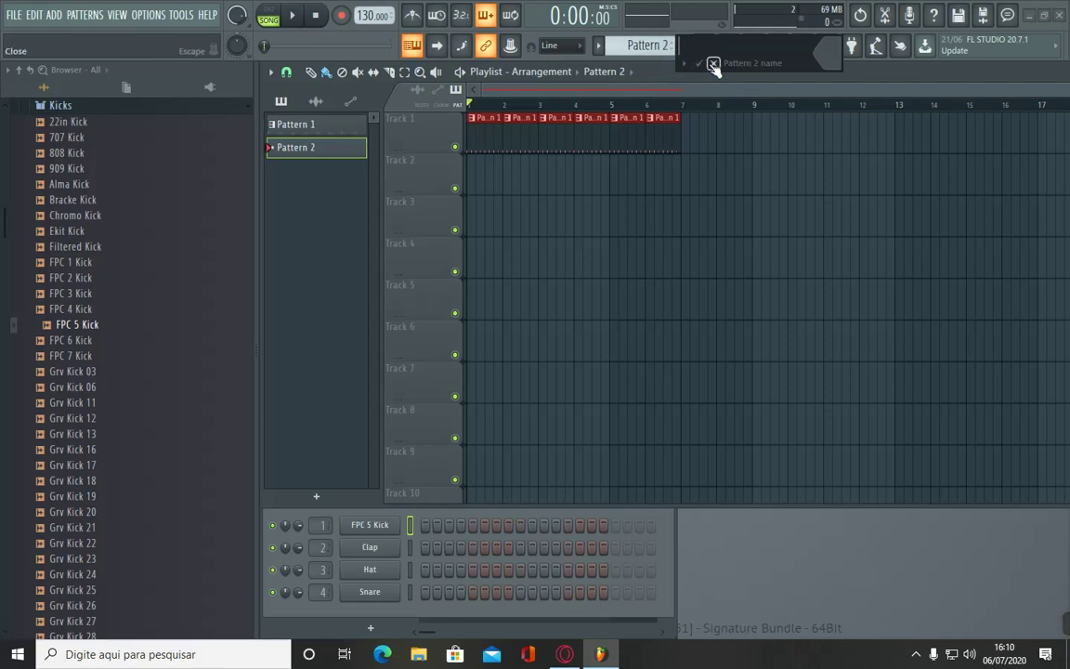
click(713, 63)
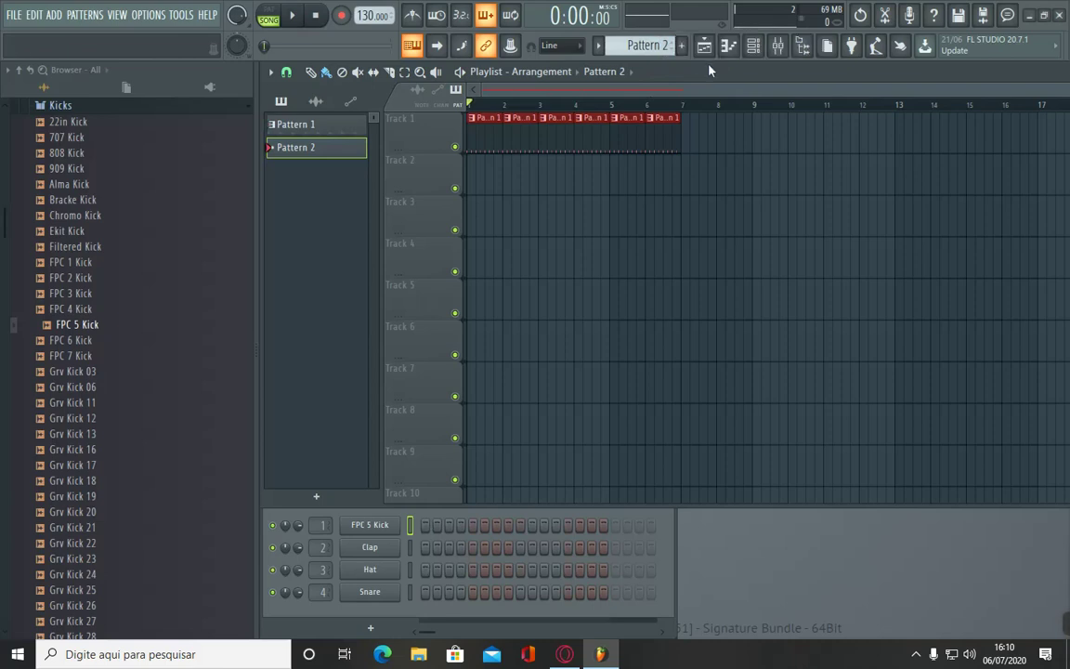
key(F4)
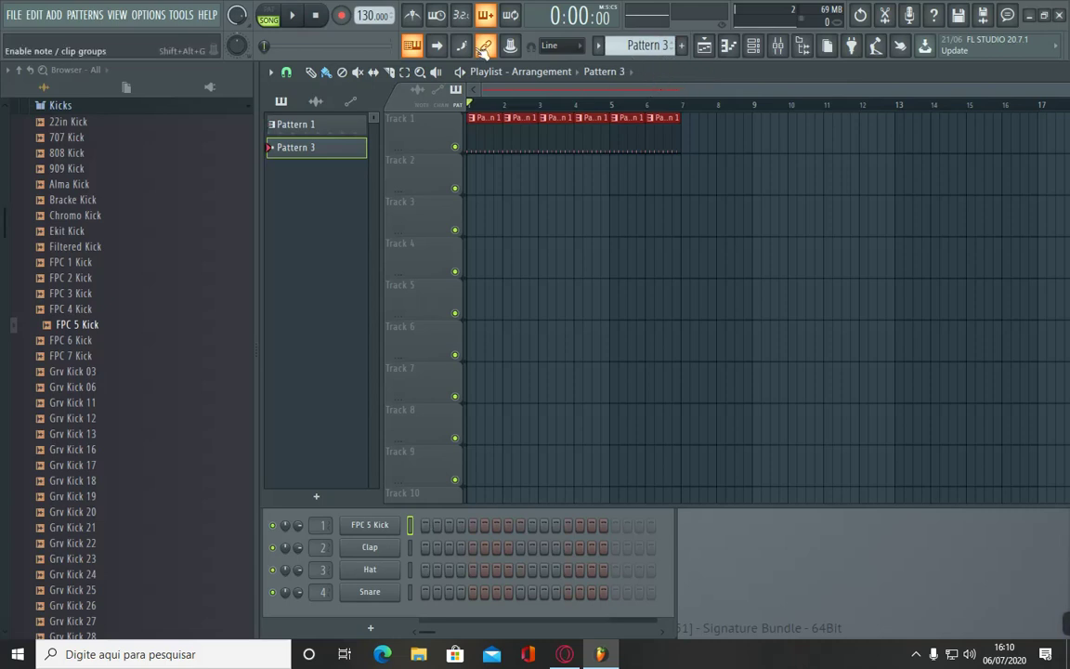
right_click(299, 147)
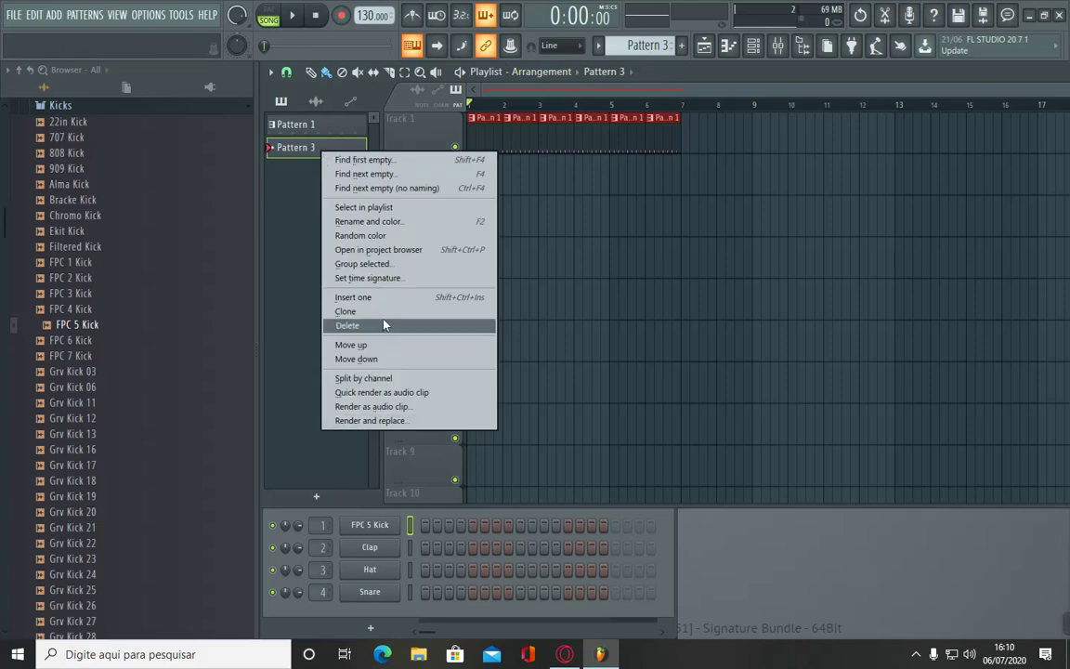
click(345, 326)
click(609, 365)
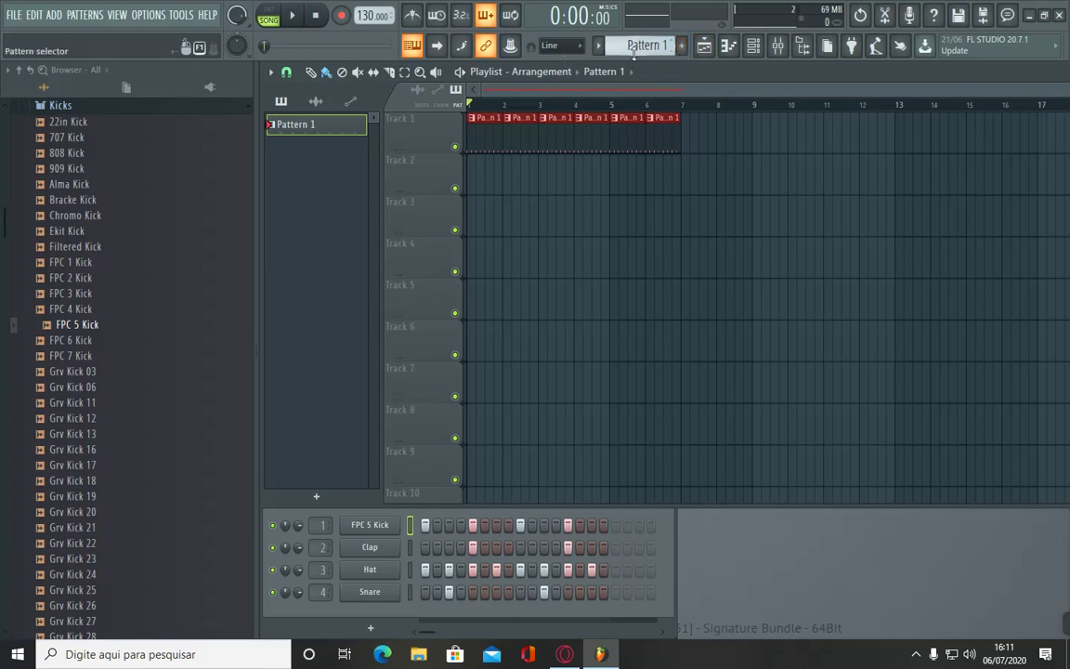
scroll(636, 53, up, 1)
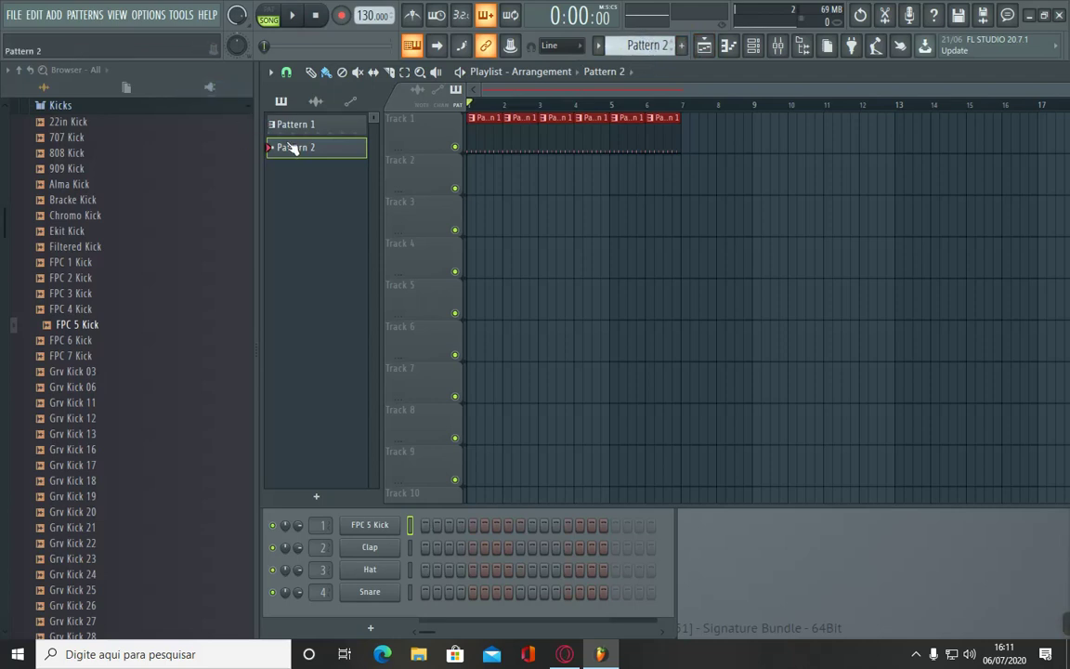
Step: Rename Pattern 1 as Bateria and give it a light green color
click(328, 125)
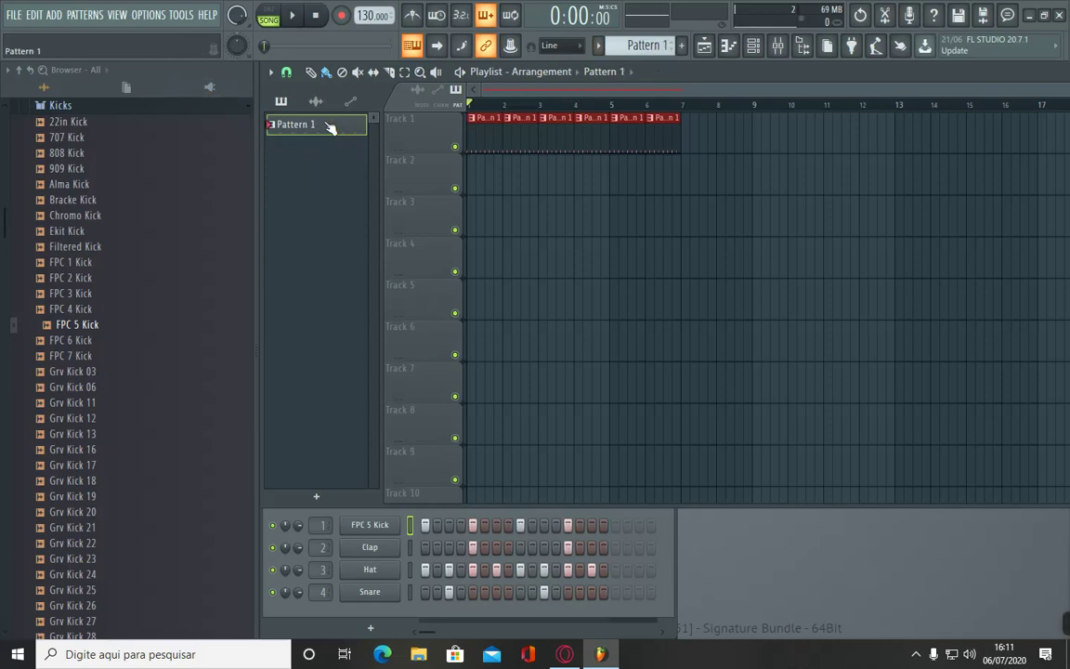
right_click(325, 125)
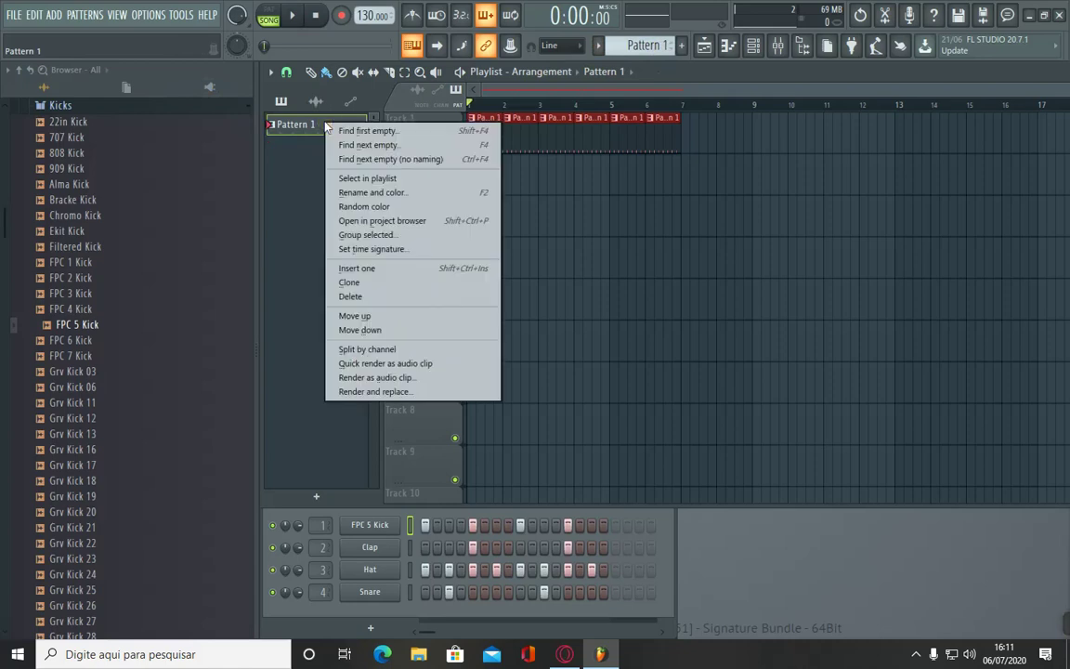
click(389, 194)
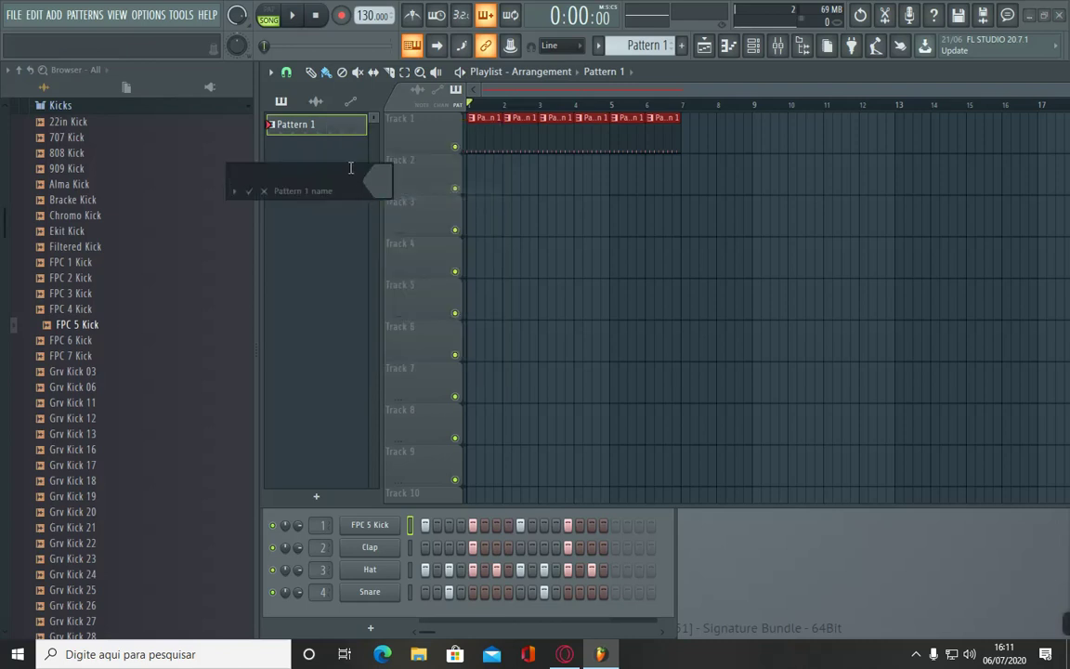
text(Bateria)
click(382, 183)
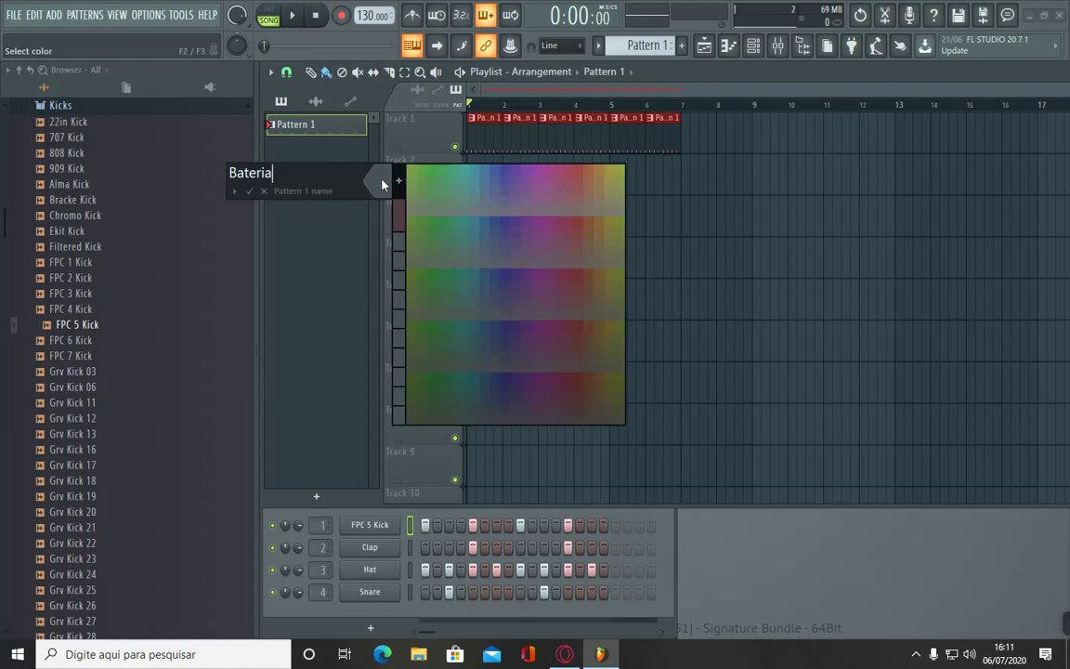
click(415, 169)
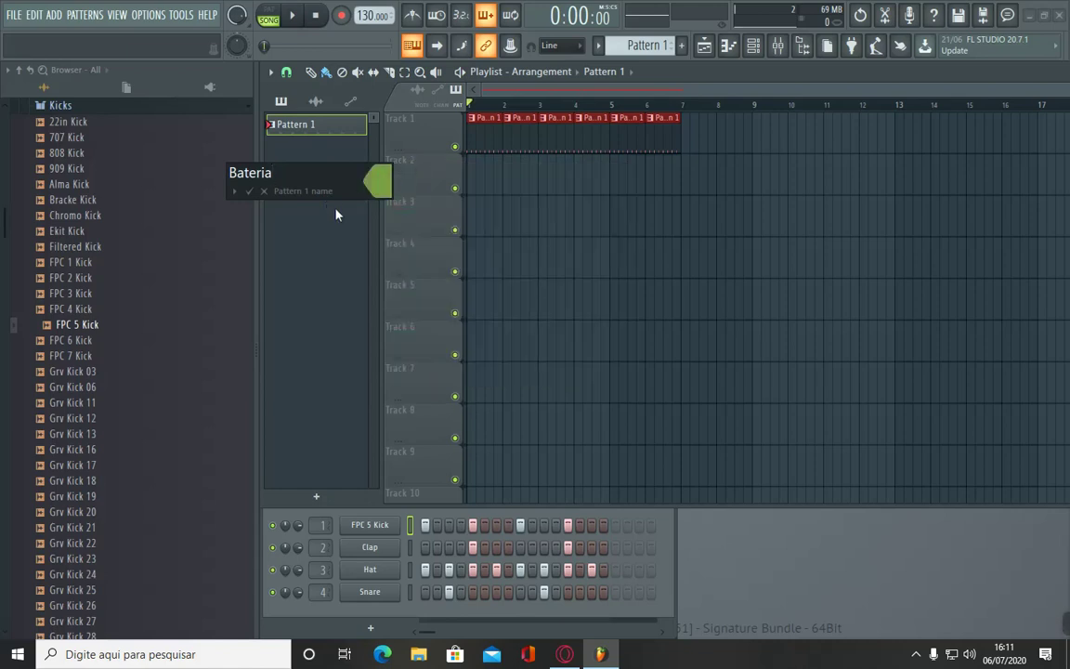
click(249, 192)
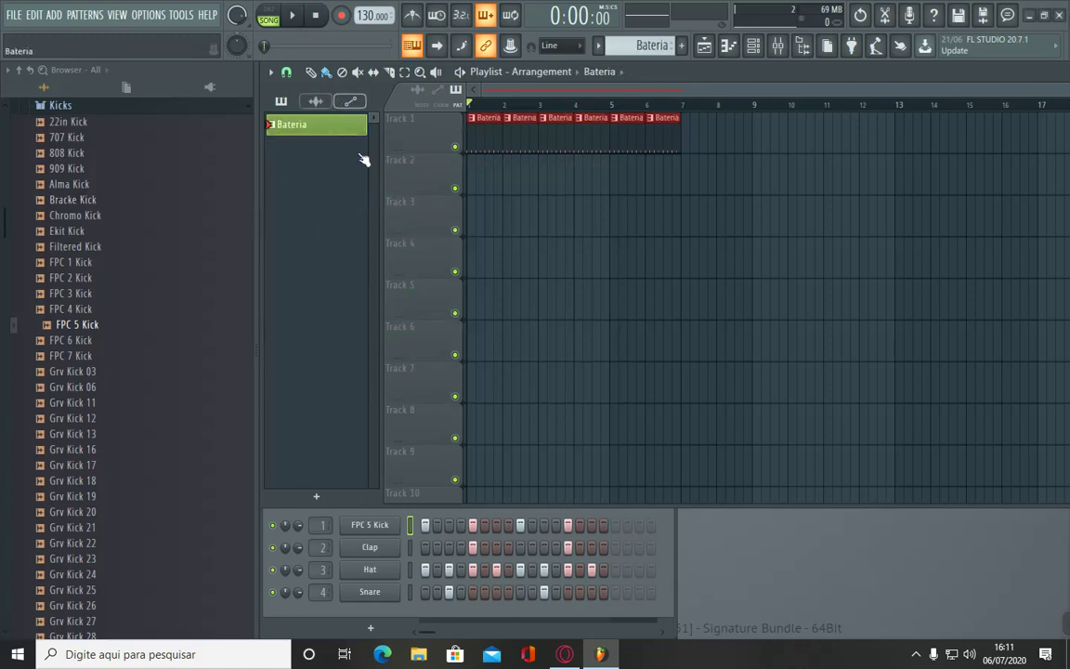
click(858, 123)
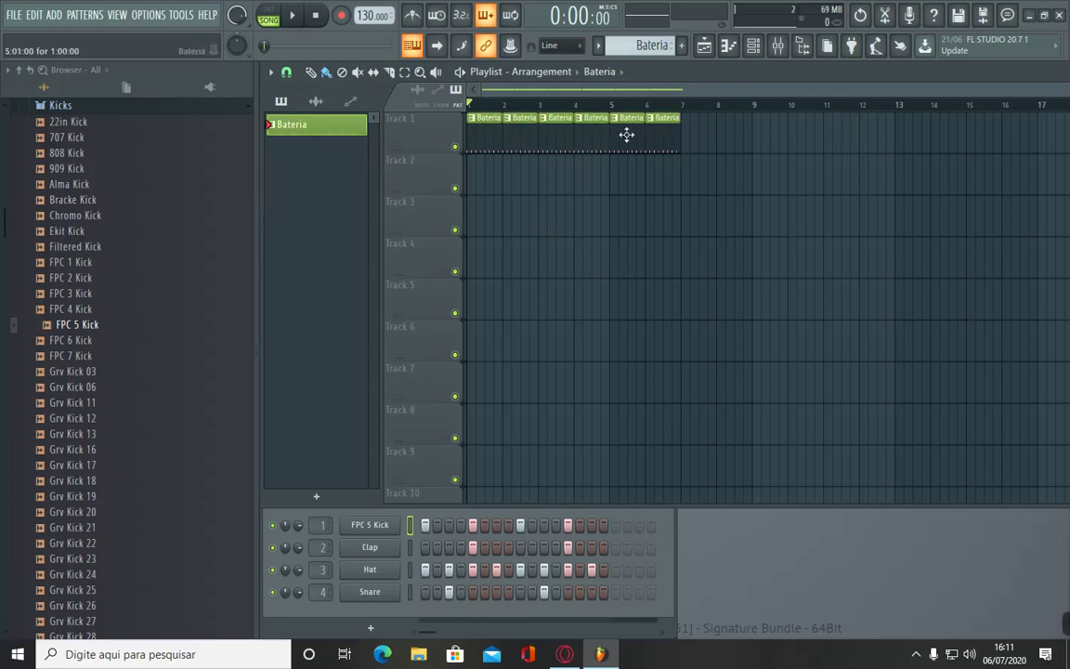
Step: Create a second pattern named Piano and give it a teal color
scroll(655, 45, down, 1)
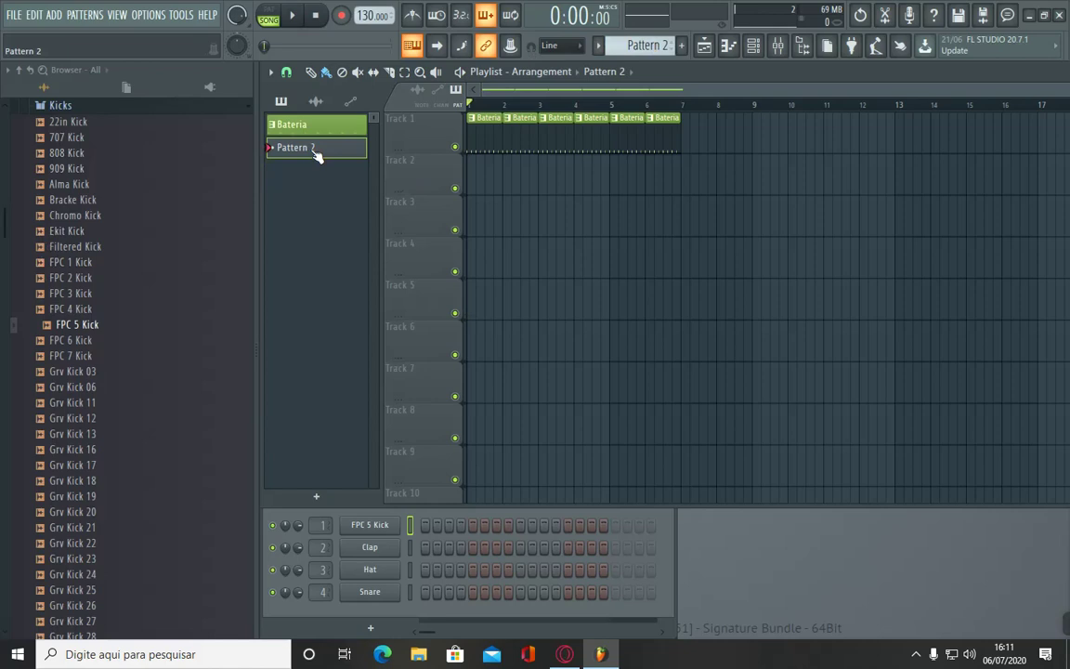
right_click(313, 153)
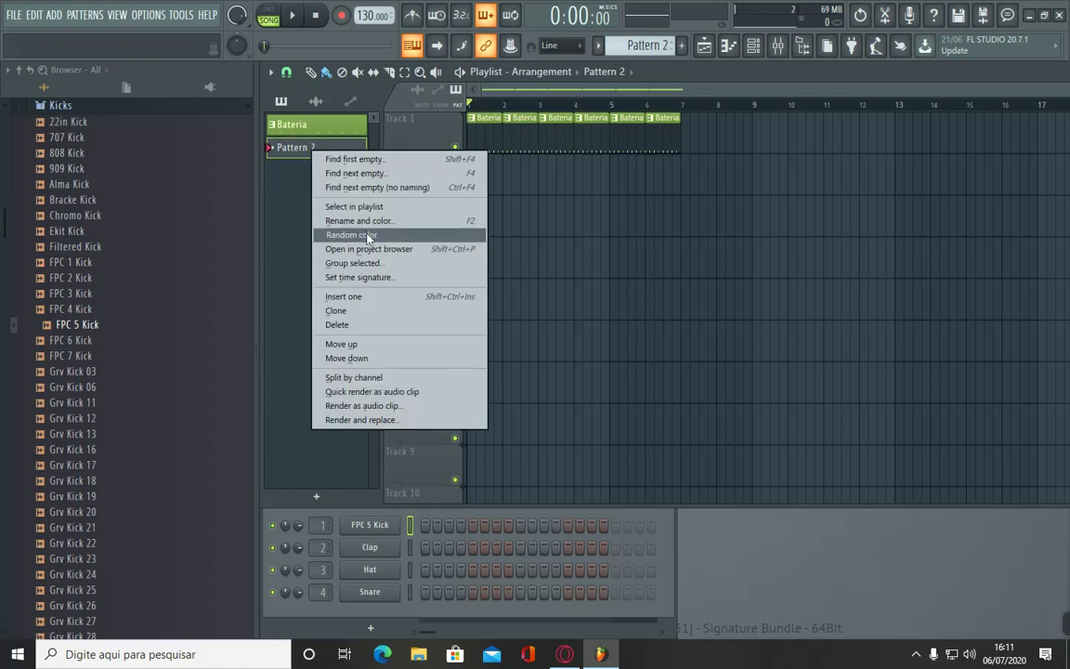
click(337, 220)
text(Pain)
key(BackSpace)
key(BackSpace)
key(BackSpace)
text(iano)
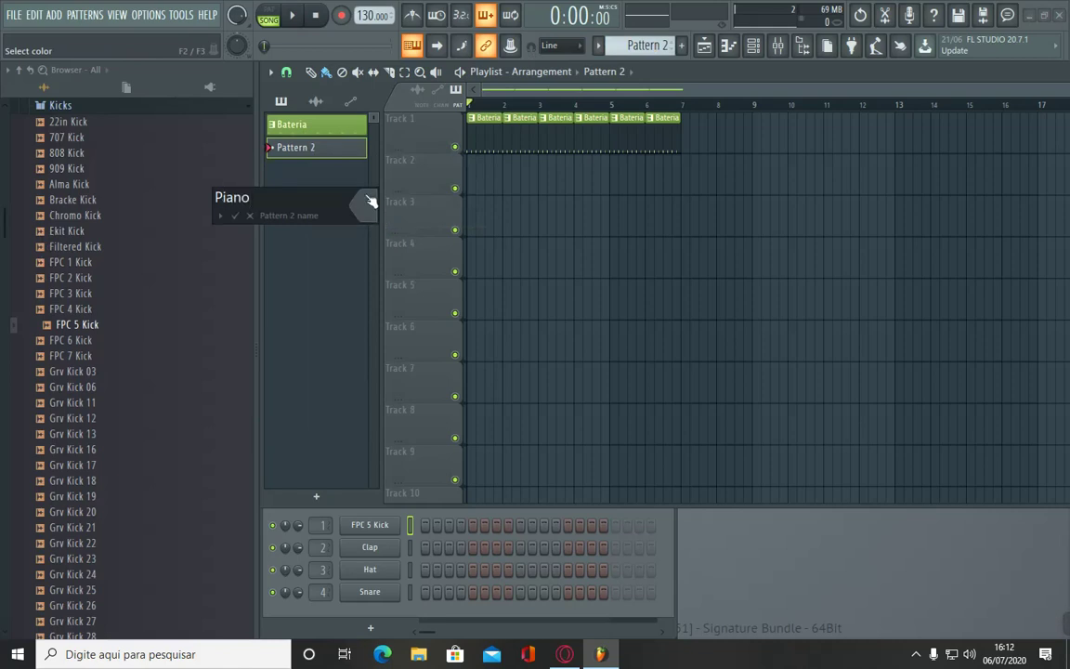
click(368, 199)
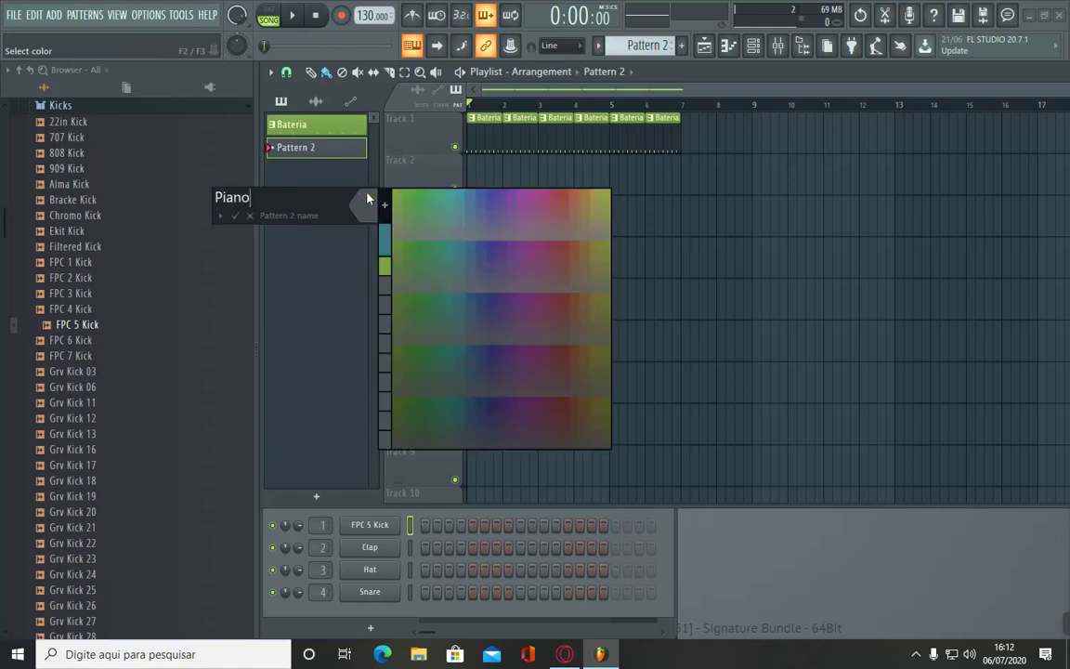
click(401, 193)
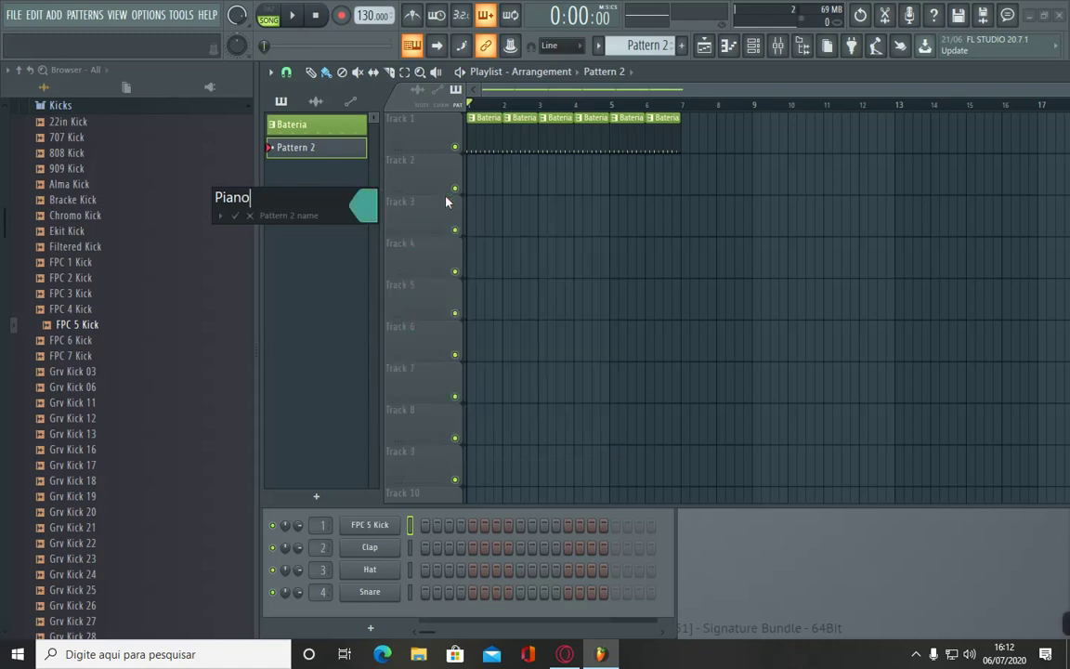
click(234, 216)
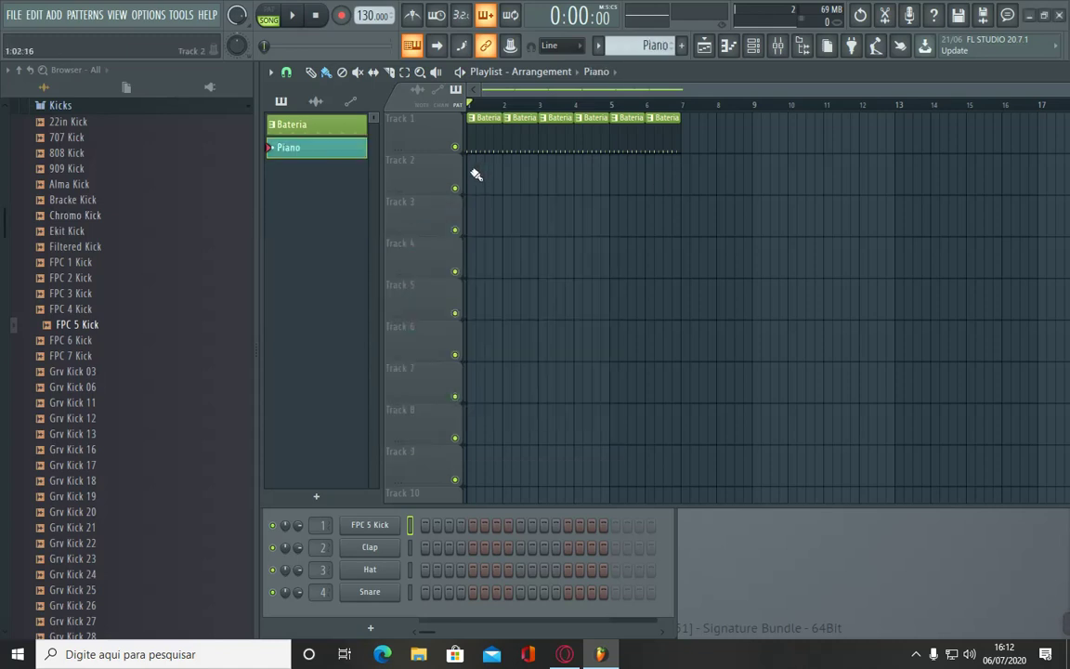
Step: Place a one-bar Piano clip at bar 1 on Track 2 of the playlist
click(474, 177)
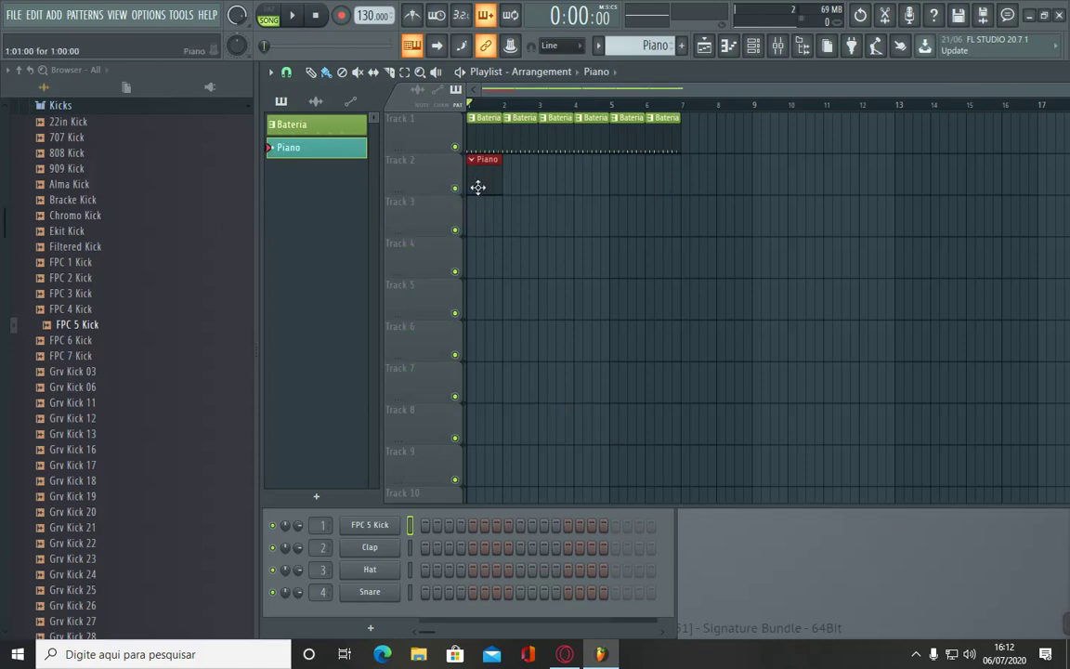
mouse_move(499, 175)
mouse_down()
mouse_move(715, 182)
mouse_move(503, 180)
mouse_up()
Step: Try extending the last Bateria clip on Track 1 into bar 12 and shrink it back to one bar
drag(676, 131, 885, 130)
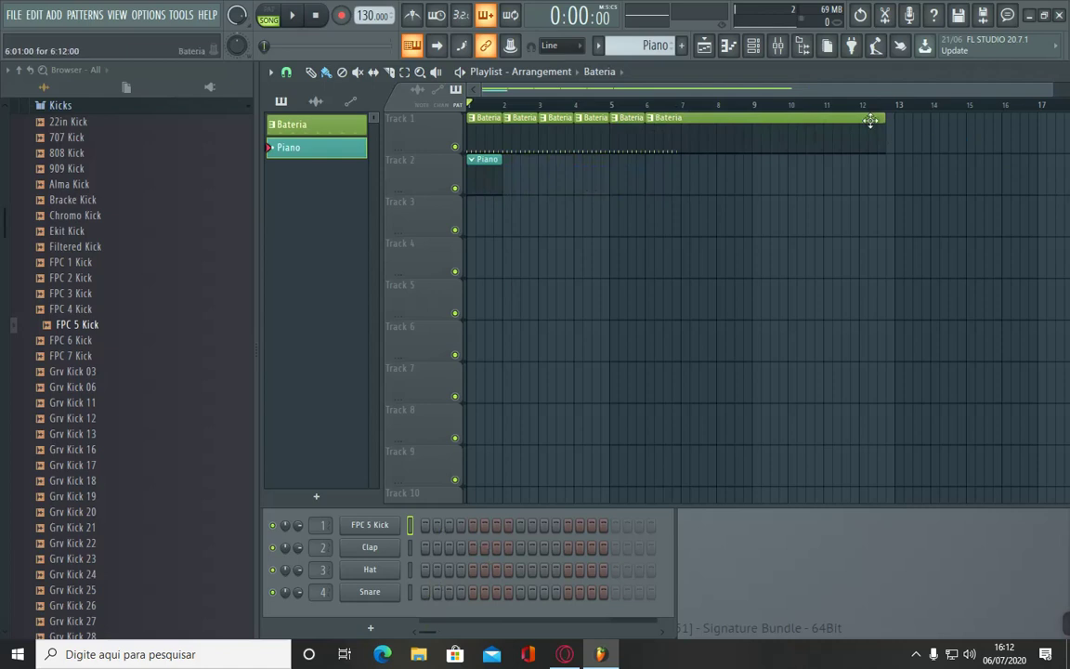
drag(883, 131, 670, 137)
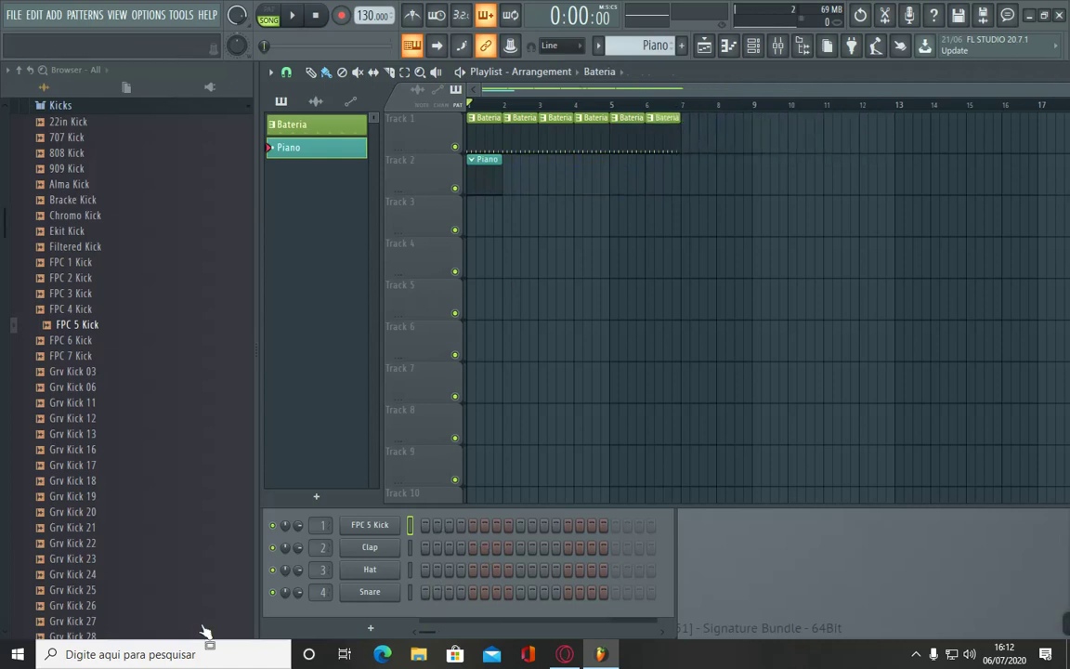
click(291, 125)
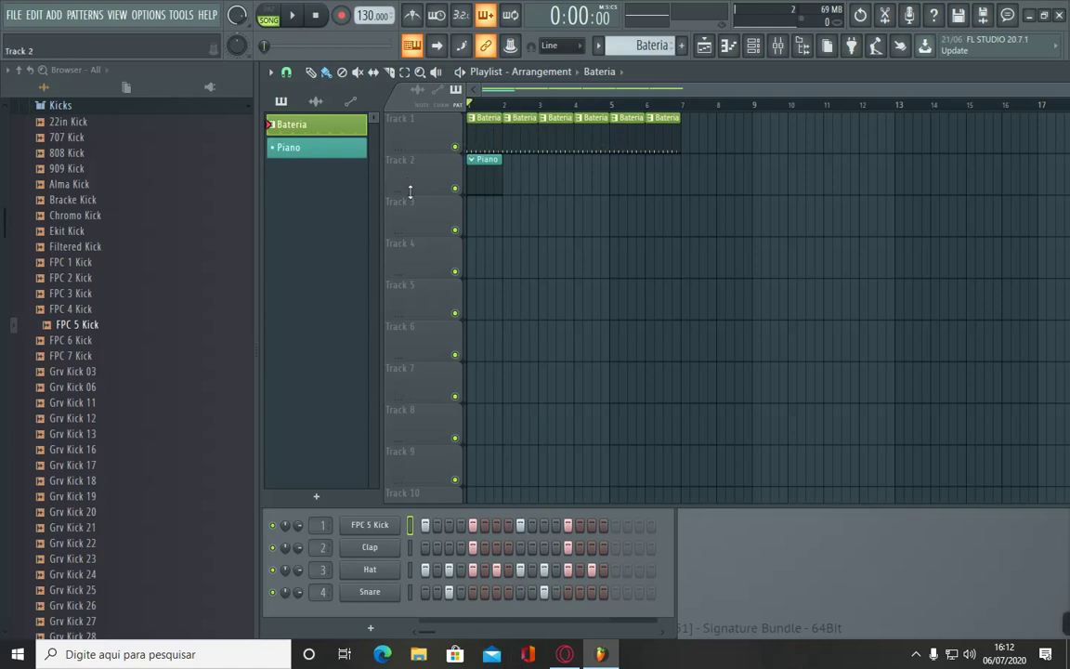
Step: With the Piano pattern selected, add an FL Keys channel and set its sound to Grand Piano (3 MB)
click(482, 179)
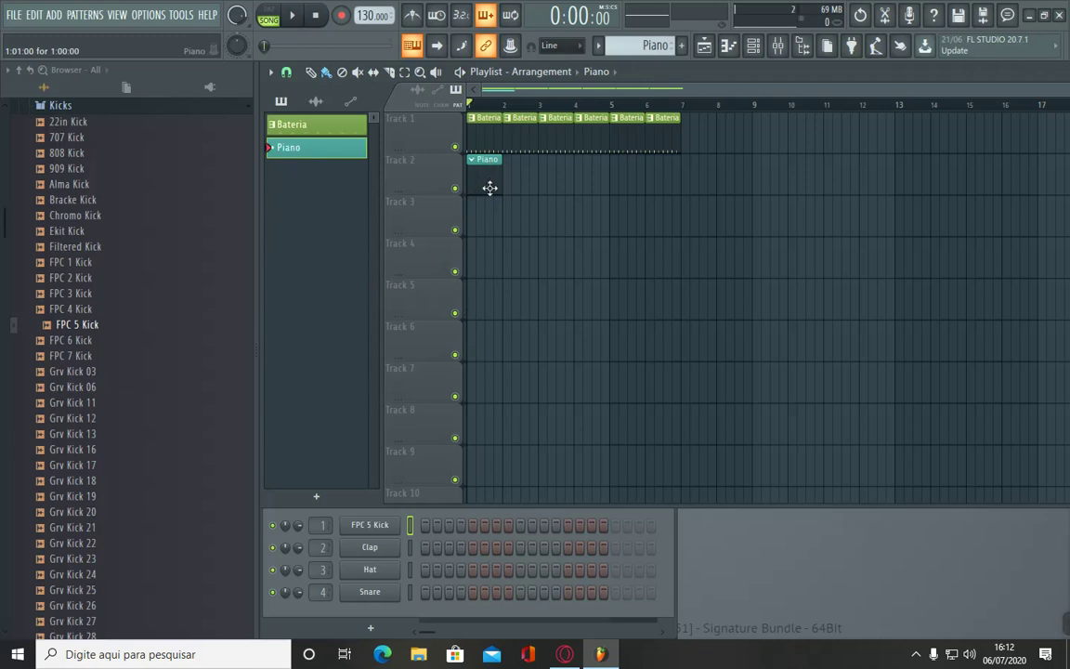
click(370, 629)
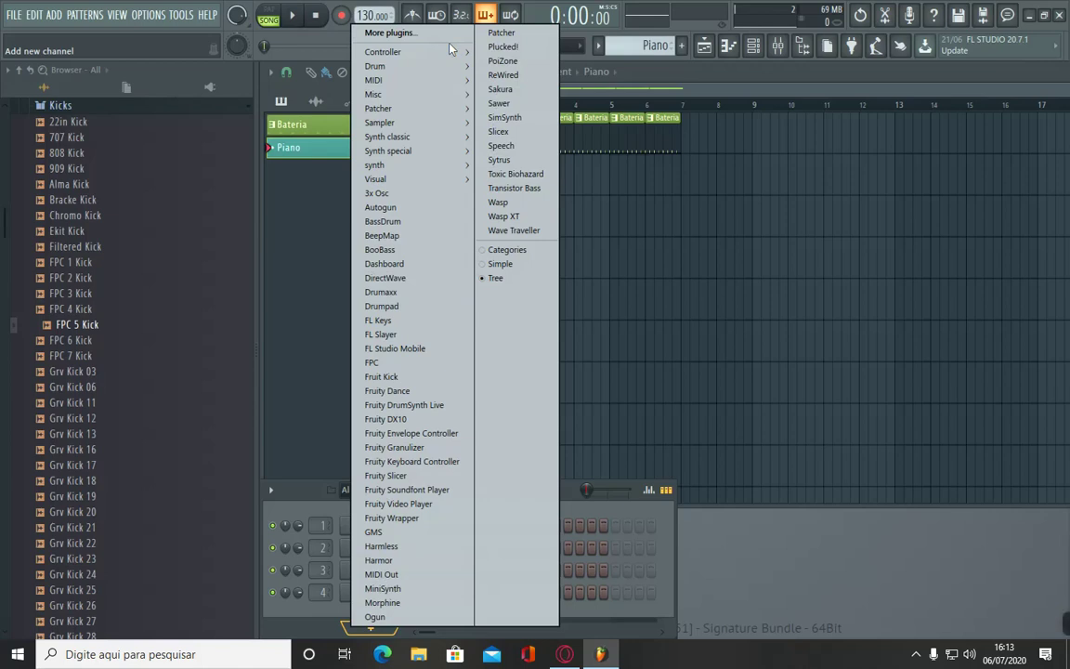
click(406, 320)
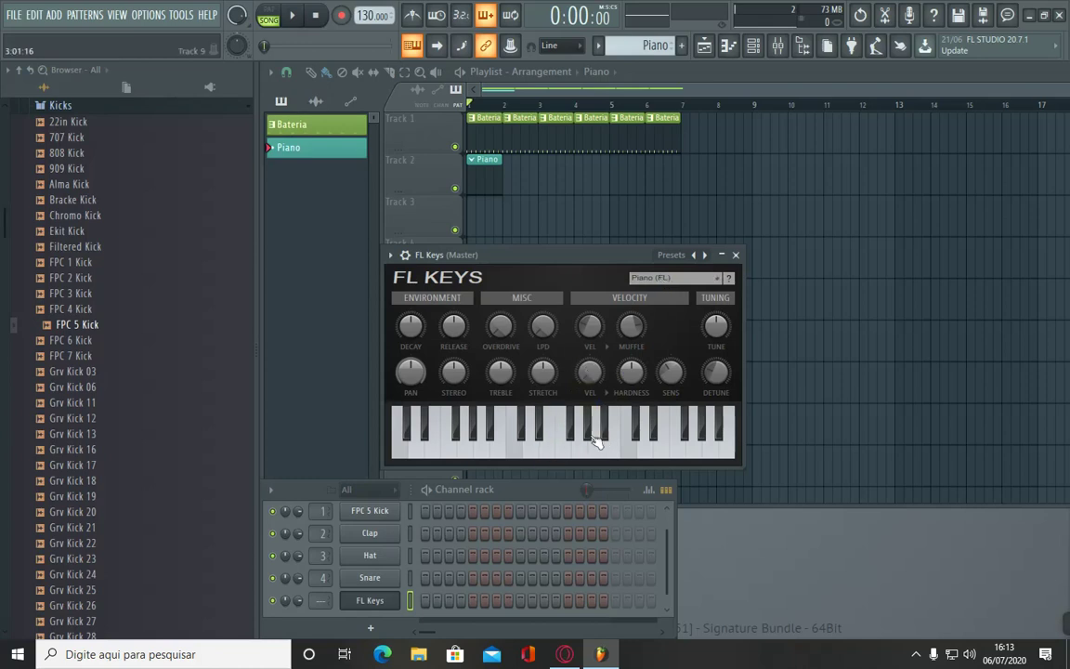
click(665, 280)
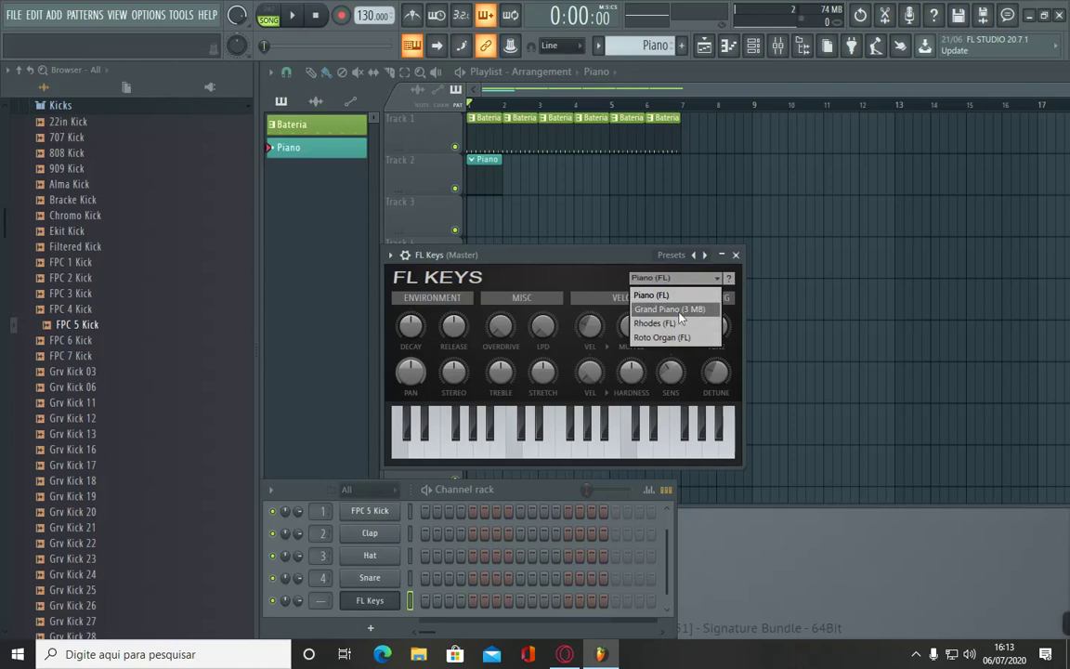
click(679, 312)
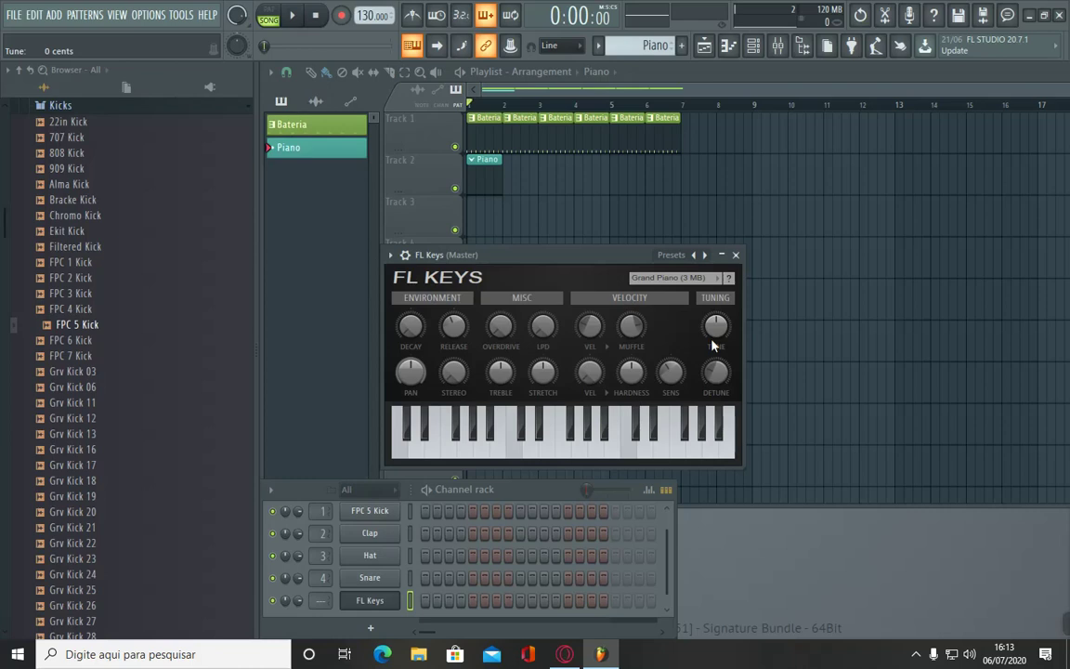
Step: Audition the Grand Piano sound by playing a series of notes and chords, and close the FL Keys window
key(n)
key(c)
key(v)
key(c)
key(v)
key(b)
key(m)
key(v)
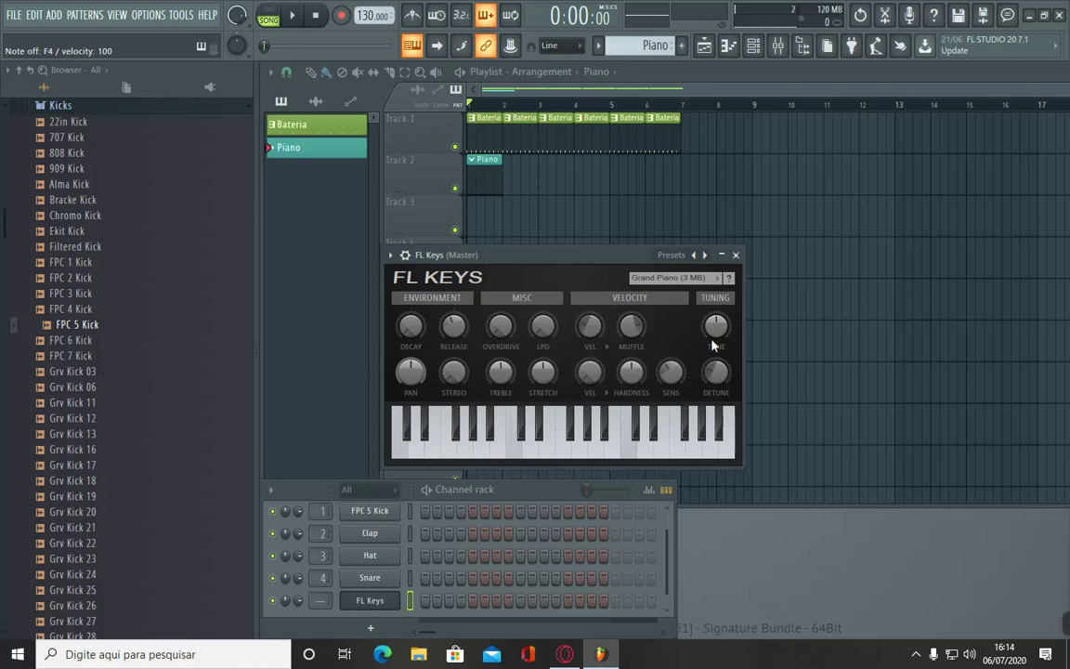
key(z)
key(b)
key(c)
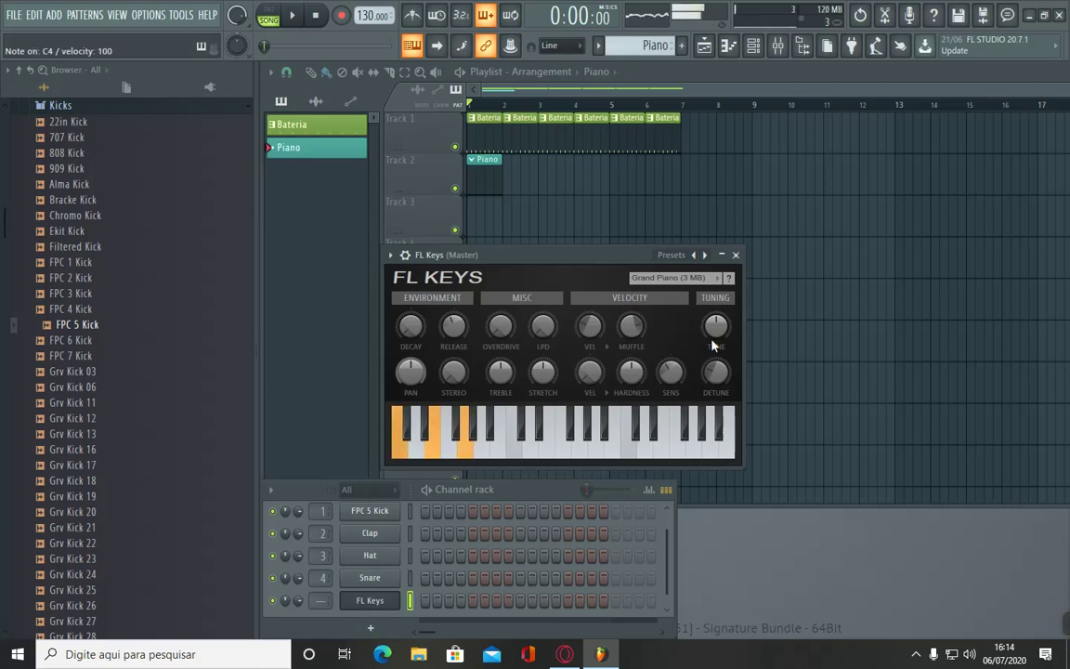
key(m)
key(comma)
key(period)
key(b)
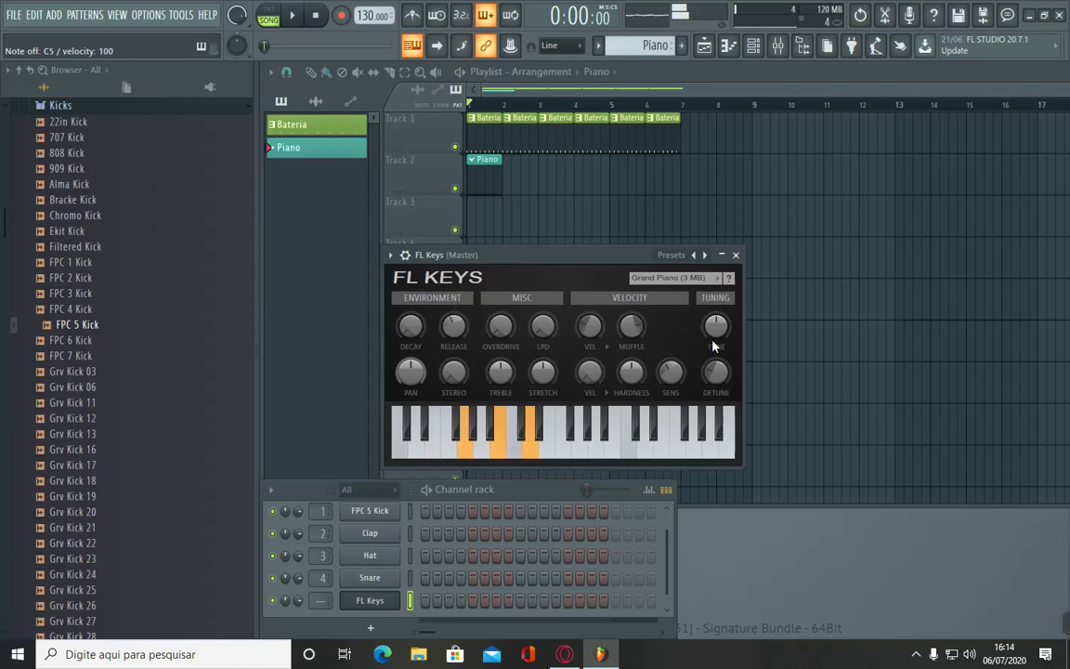
key(b)
key(m)
key(period)
key(n)
key(comma)
key(v)
key(b)
key(m)
key(c)
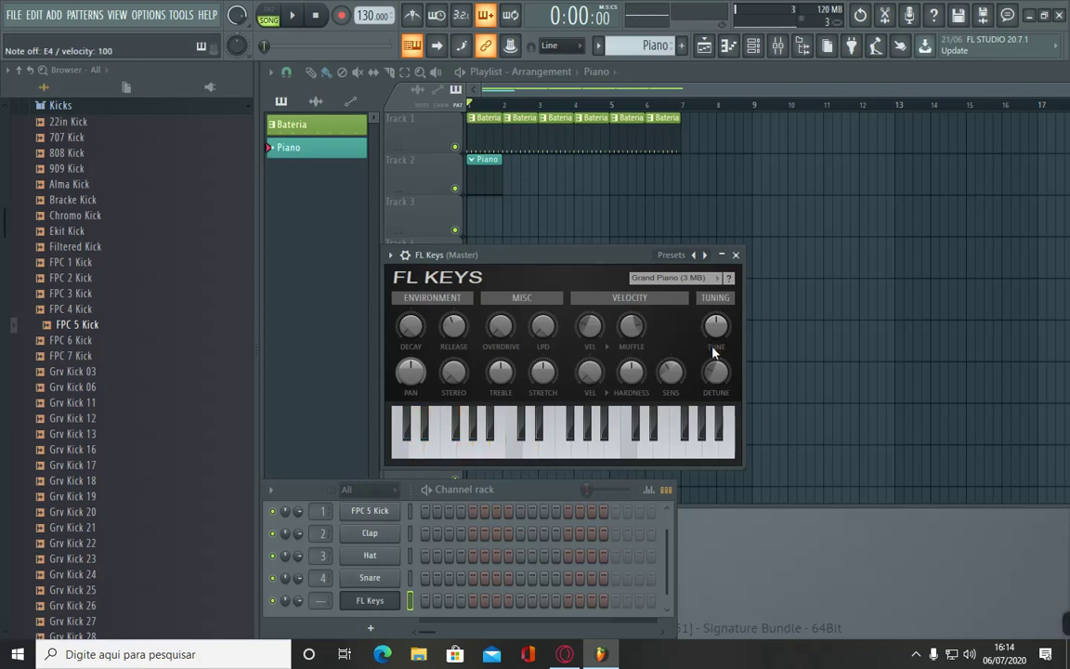
click(736, 255)
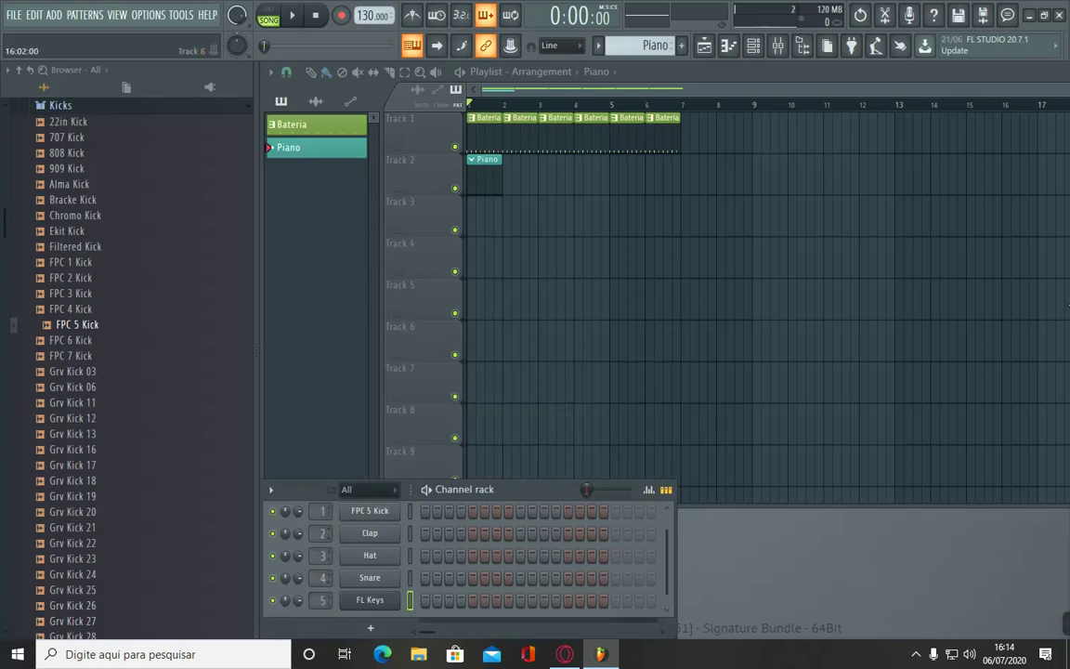
Step: Open the mixer to view its insert tracks and effect slots, and close it again
click(780, 49)
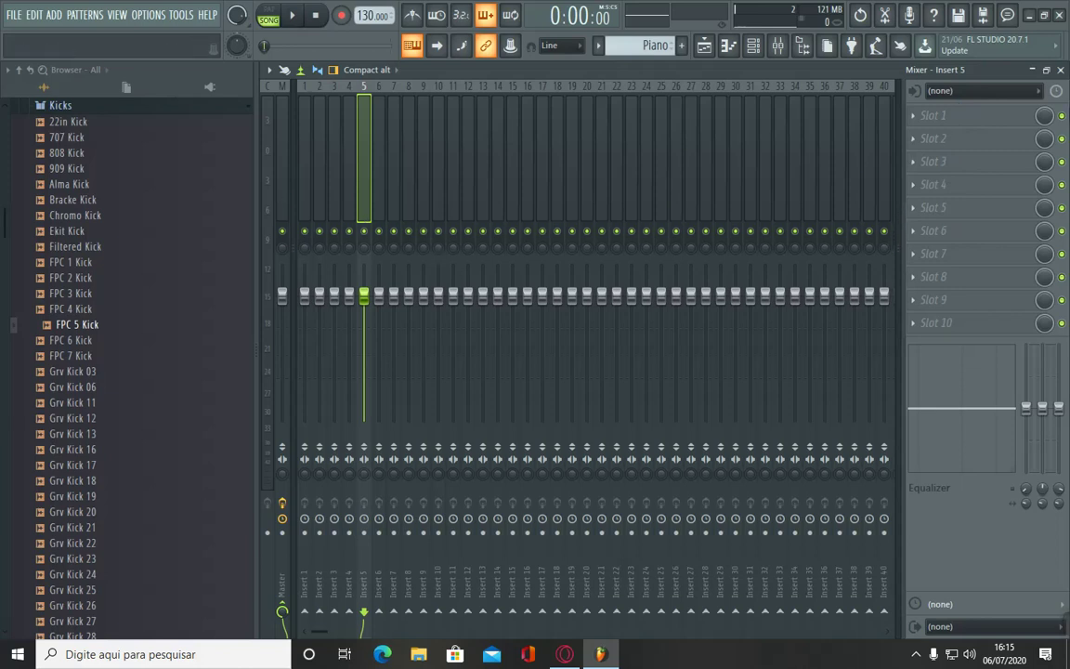
click(1061, 71)
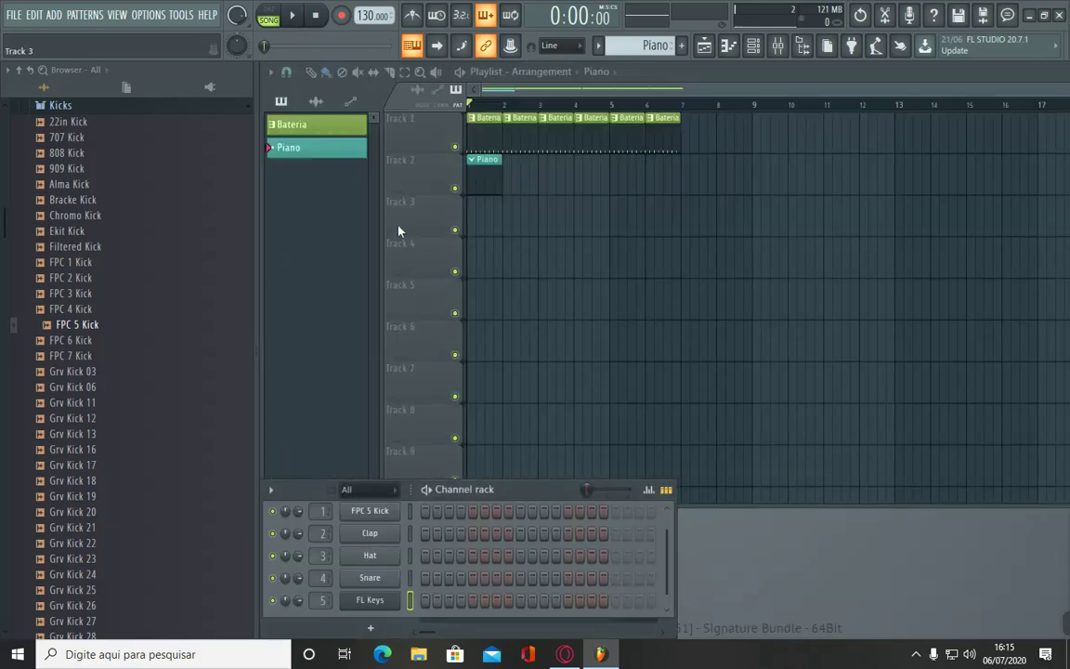
Step: Open the piano roll of the FL Keys channel and audition a series of notes, including C4, G4, A4 and C5
right_click(378, 606)
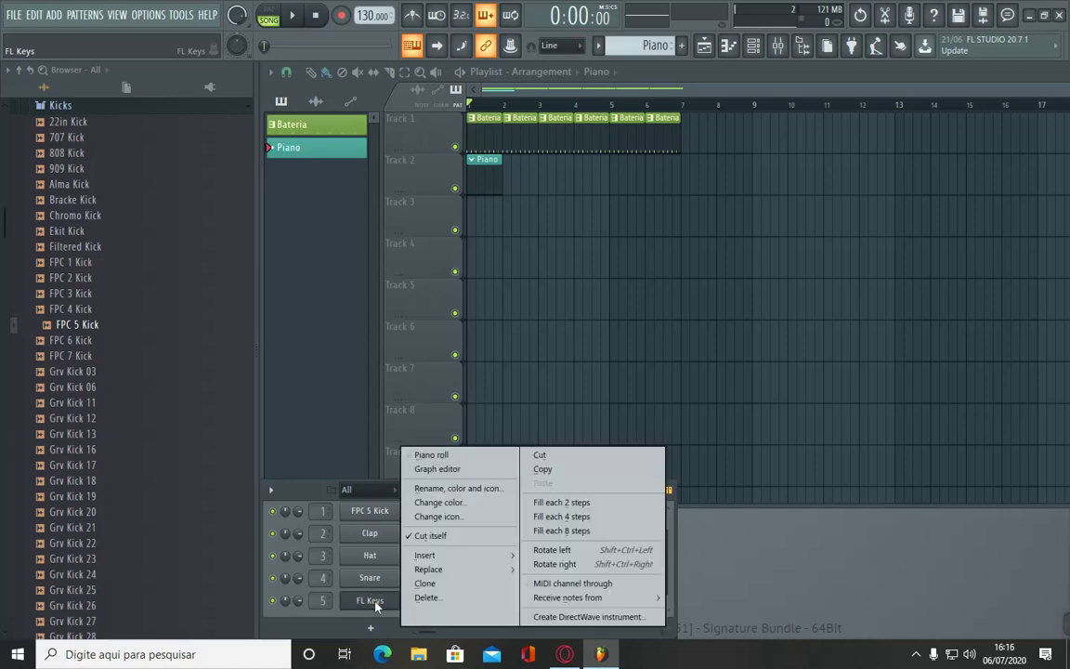
click(459, 456)
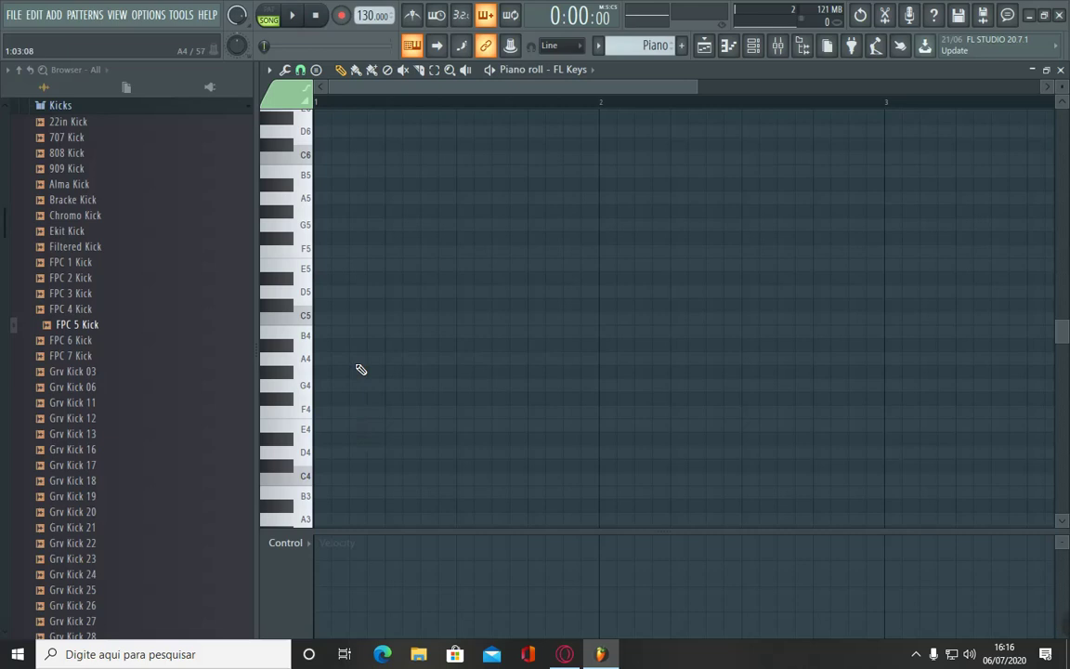
key(b)
key(c)
key(v)
key(b)
key(n)
key(m)
key(x)
key(v)
key(n)
click(290, 482)
click(307, 386)
click(306, 316)
click(304, 360)
click(306, 316)
Step: Place a two-step C5 note at step 1 and a two-step E5 note at step 3 of bar 1
click(323, 319)
click(324, 320)
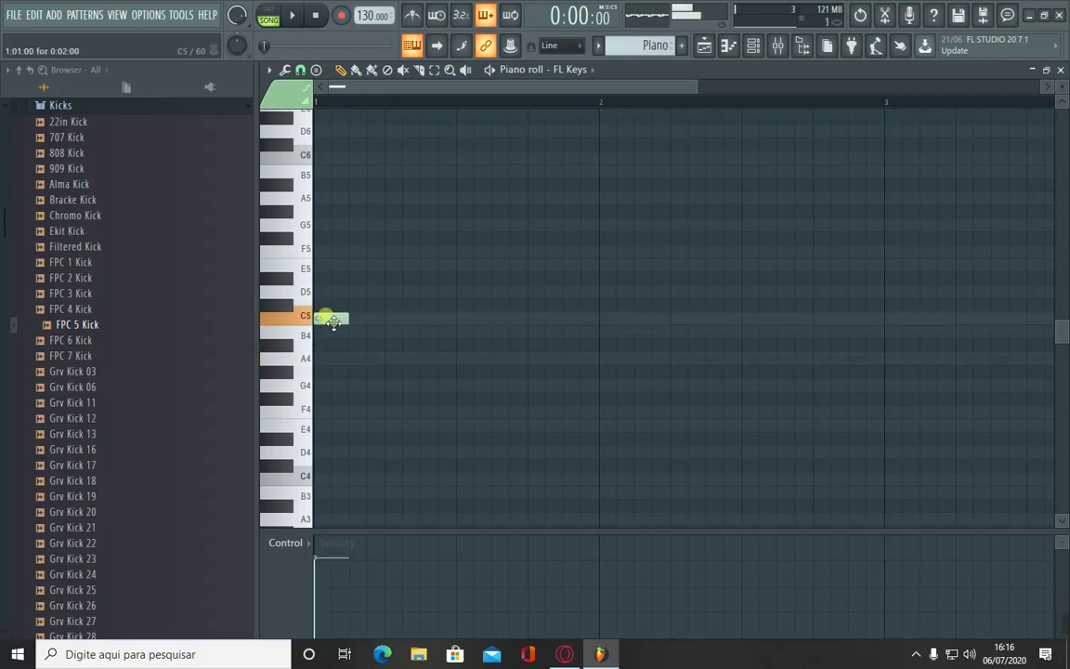
mouse_move(324, 321)
mouse_down()
mouse_move(384, 322)
mouse_move(330, 321)
mouse_up()
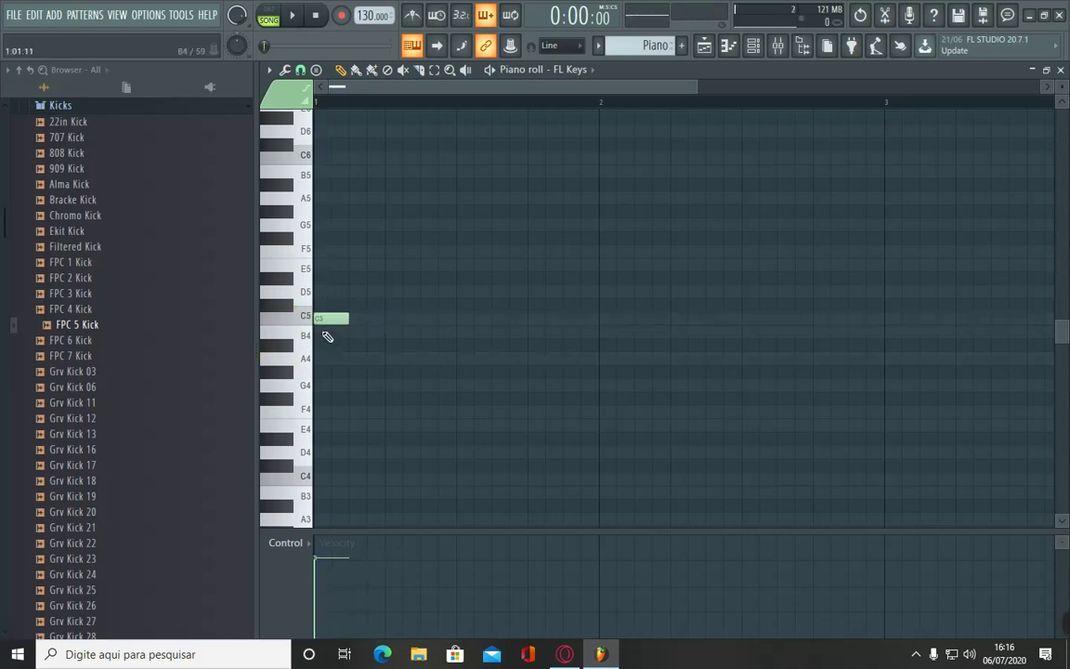
mouse_move(324, 317)
mouse_down()
mouse_move(400, 331)
mouse_move(404, 314)
mouse_move(318, 318)
mouse_up()
click(361, 263)
drag(378, 267, 358, 267)
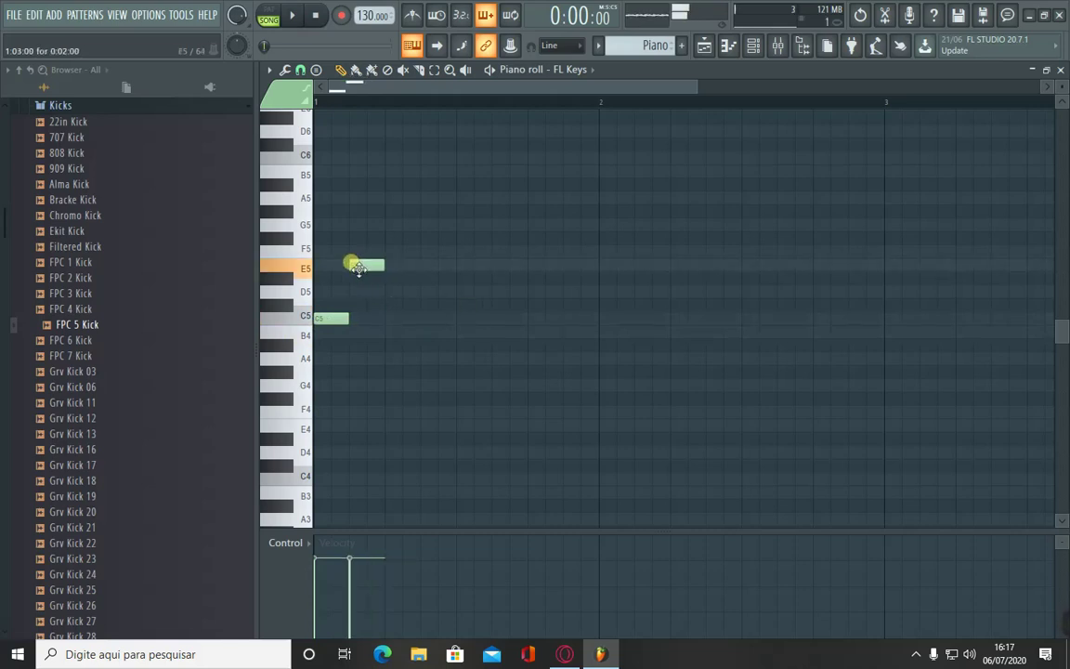
Step: Add two-step notes D5 at step 7, B4 at step 11 and C5 at step 15 of bar 1, playing back the melody
click(425, 291)
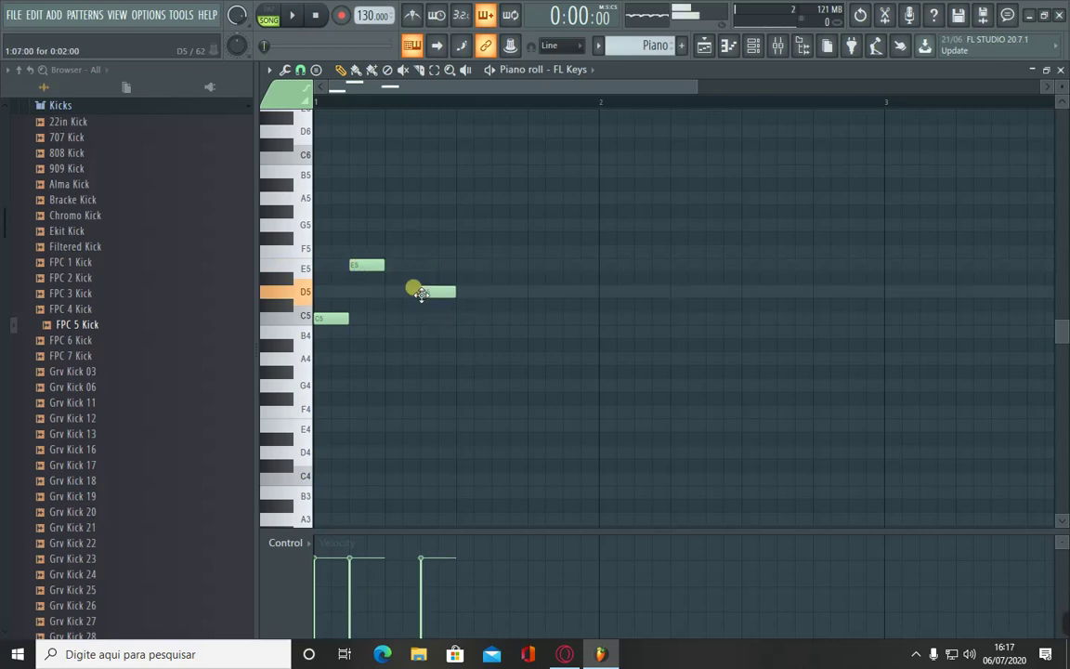
click(497, 332)
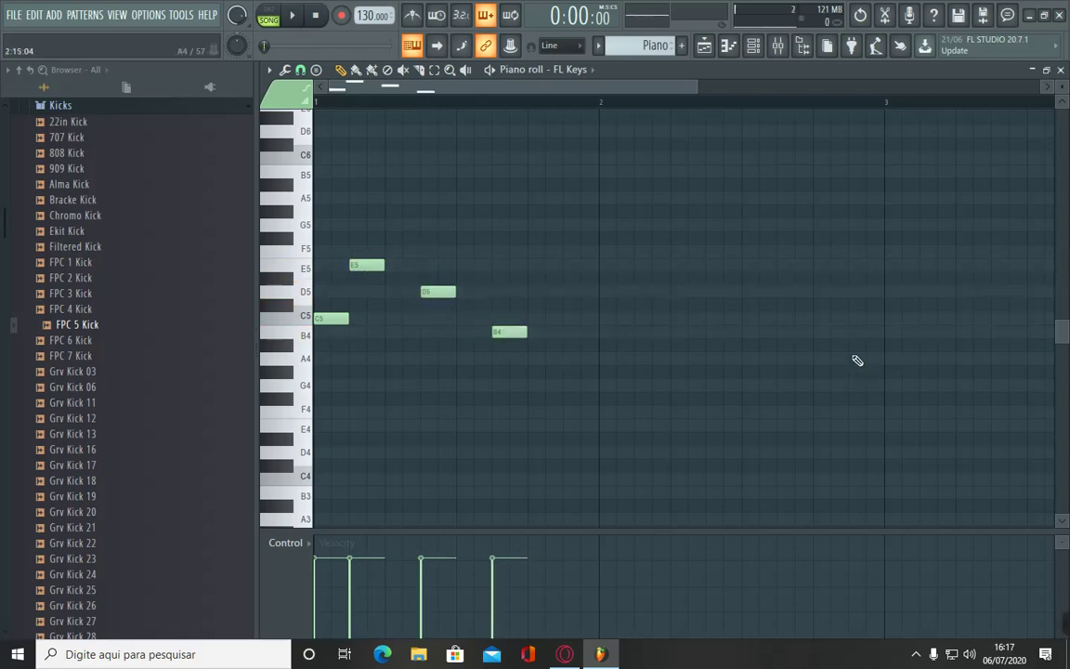
key(space)
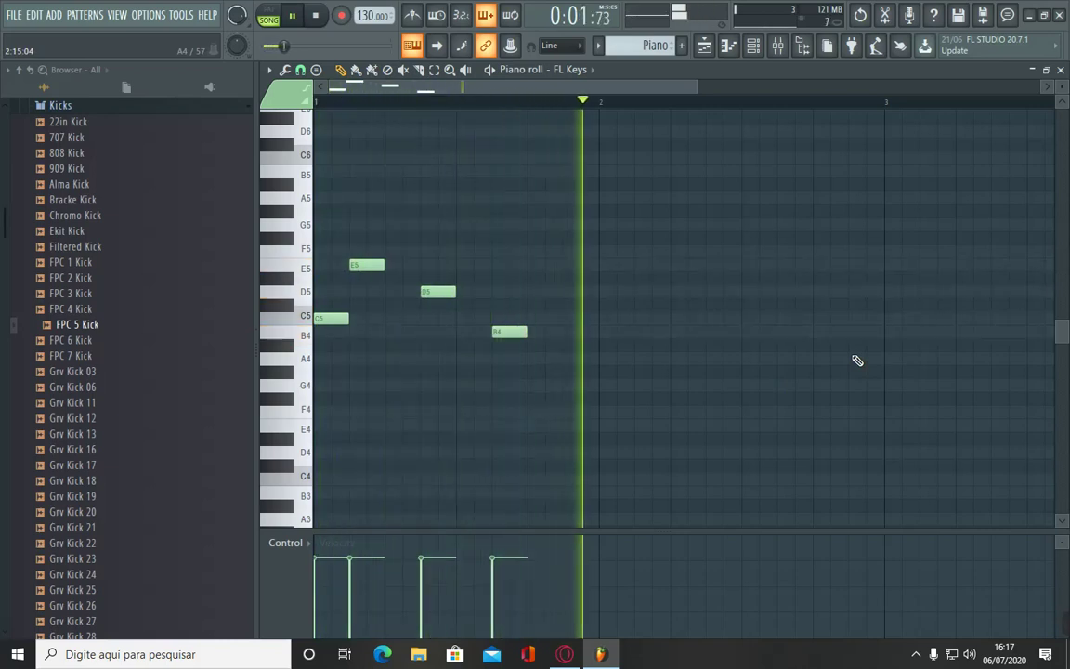
key(space)
click(567, 319)
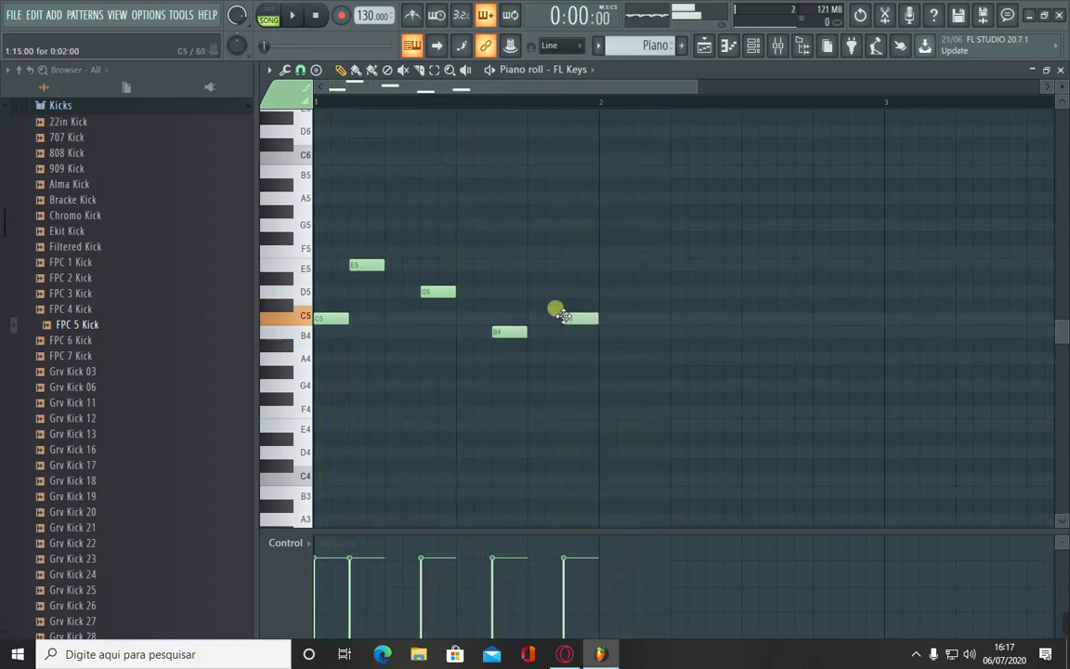
key(space)
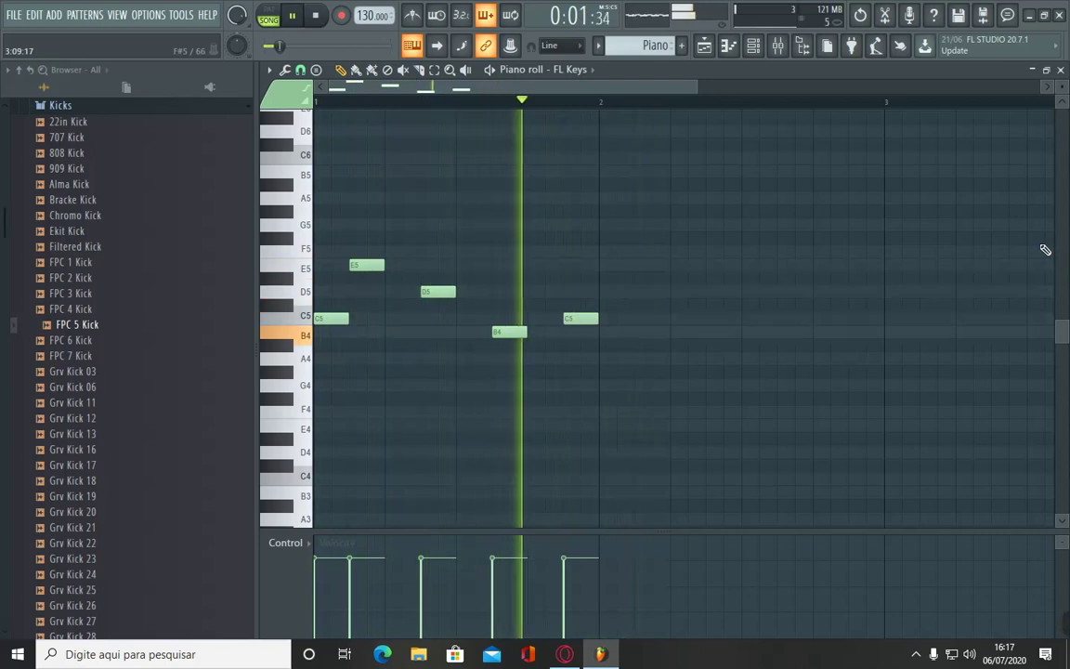
key(space)
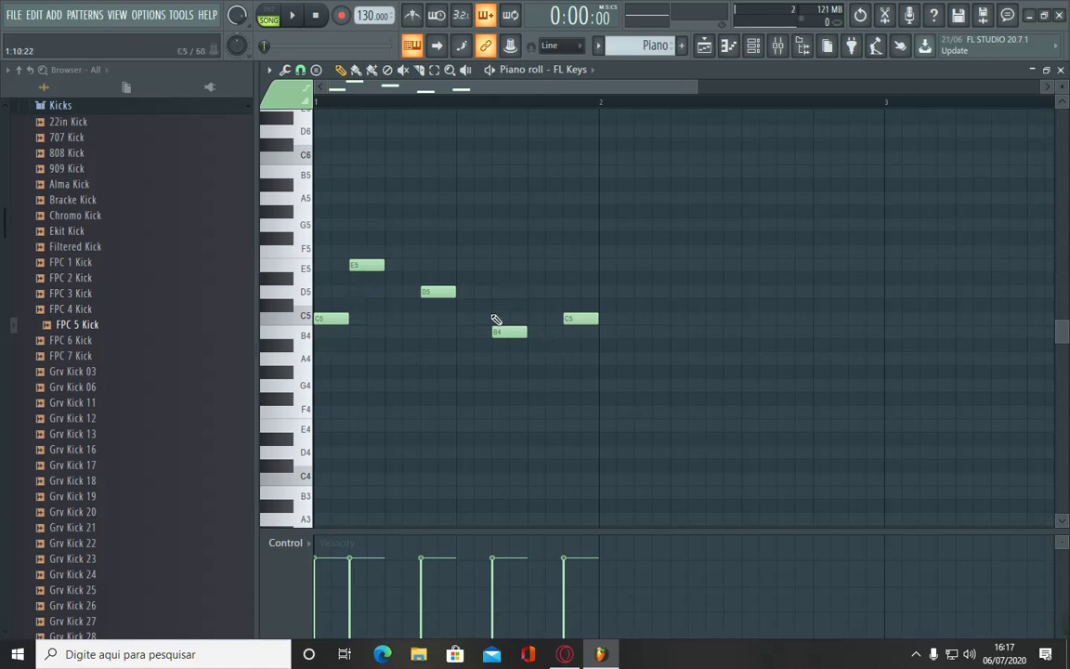
Step: Try lowering the second note of bar 1 to C#5, return it to E5, and play back both versions
drag(353, 264, 353, 305)
key(space)
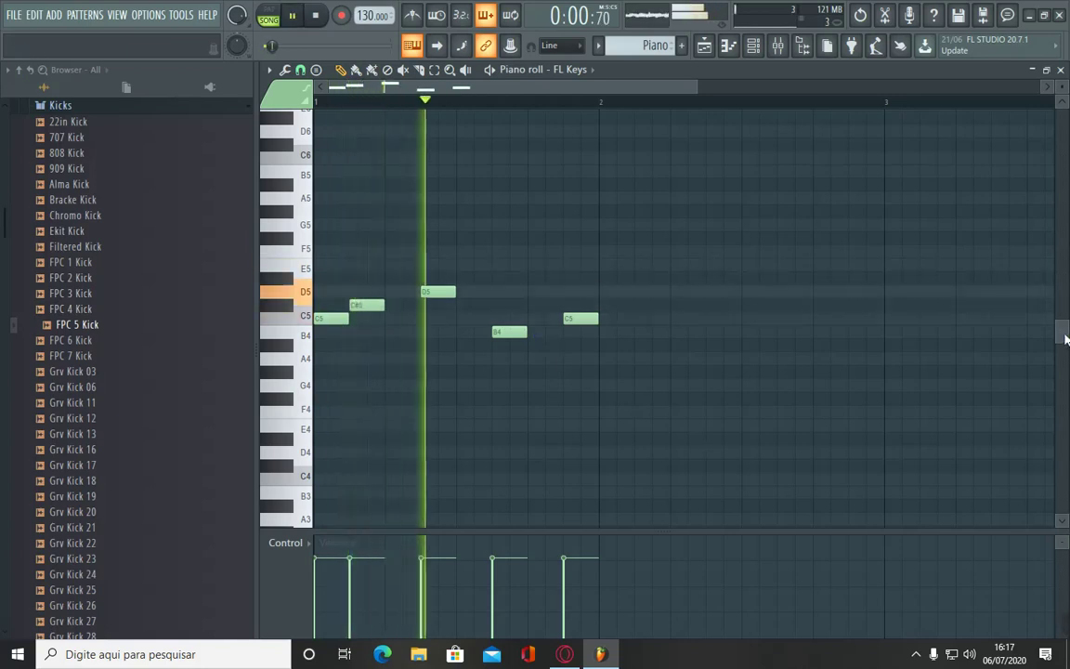
key(space)
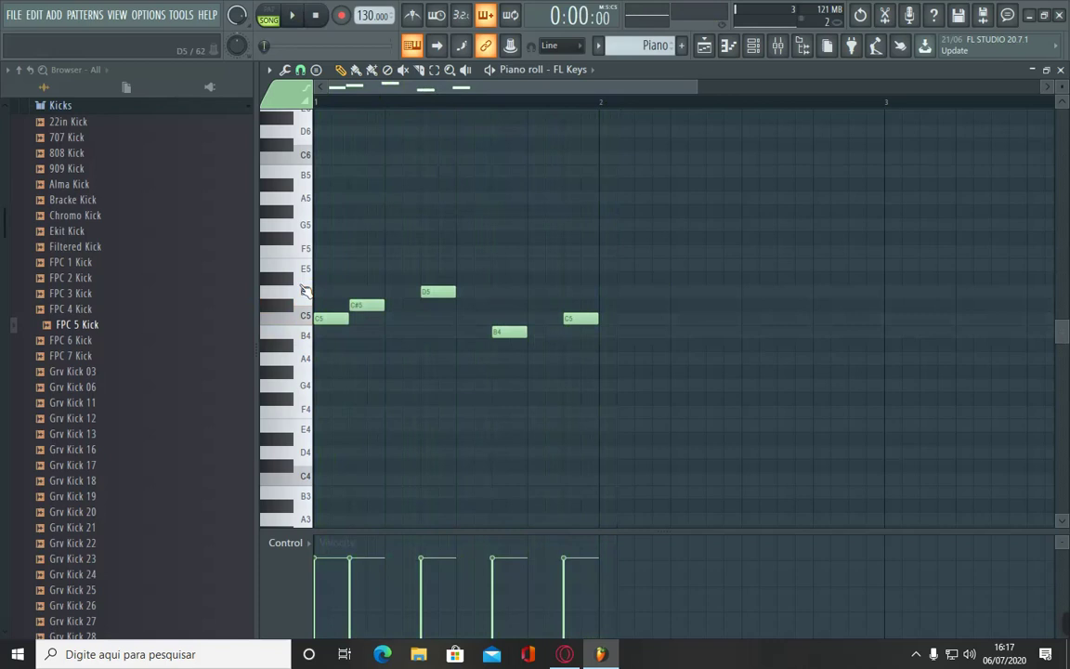
drag(356, 305, 359, 265)
key(space)
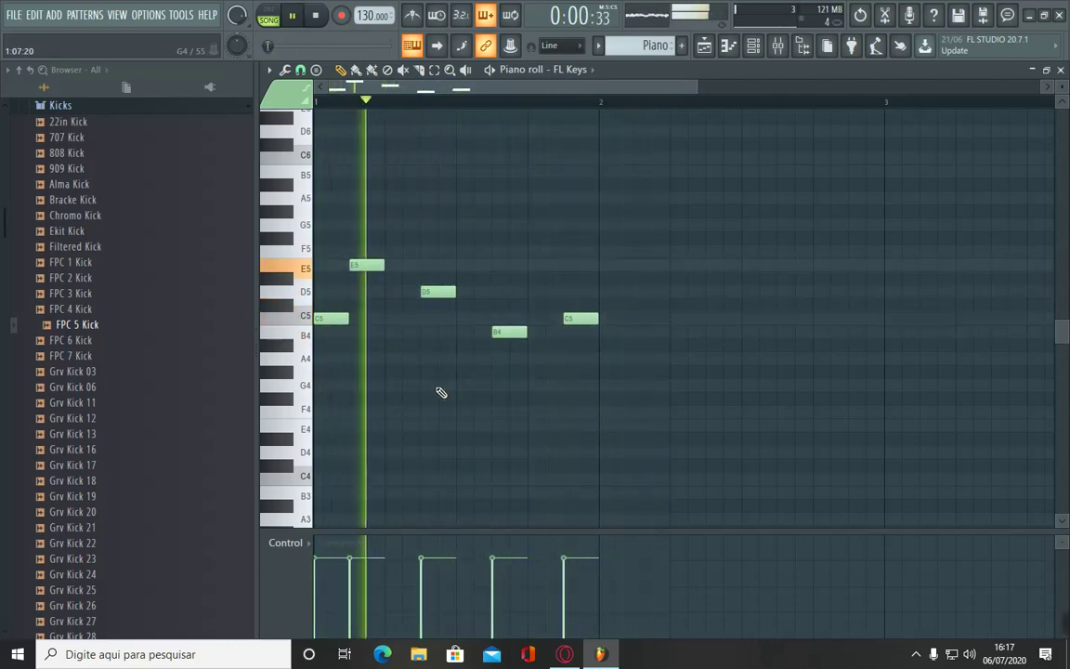
key(space)
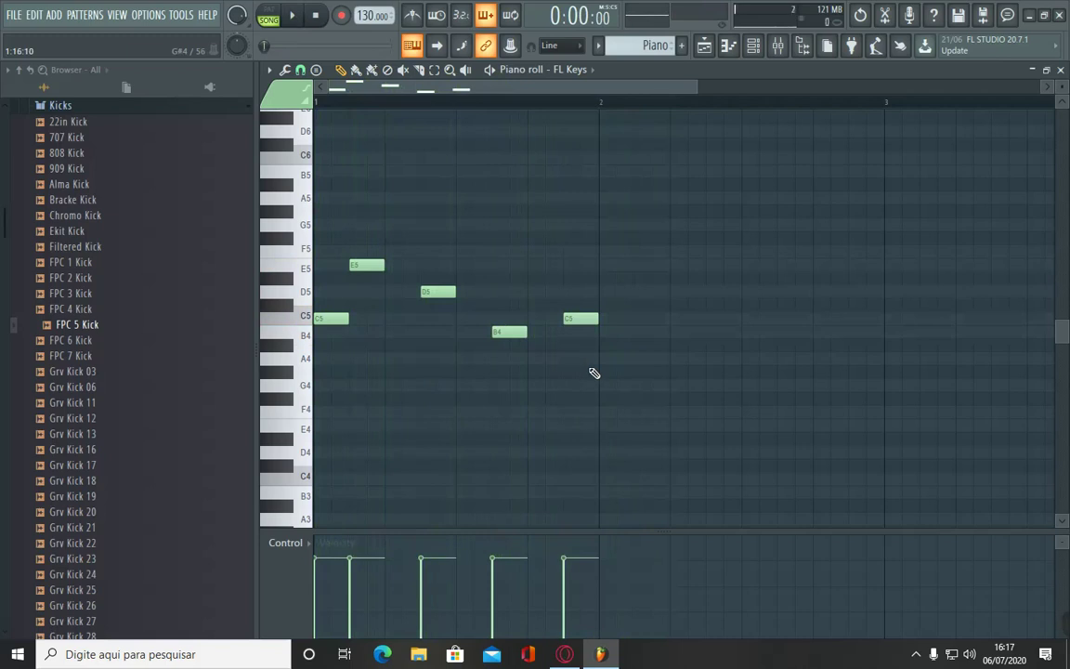
key(space)
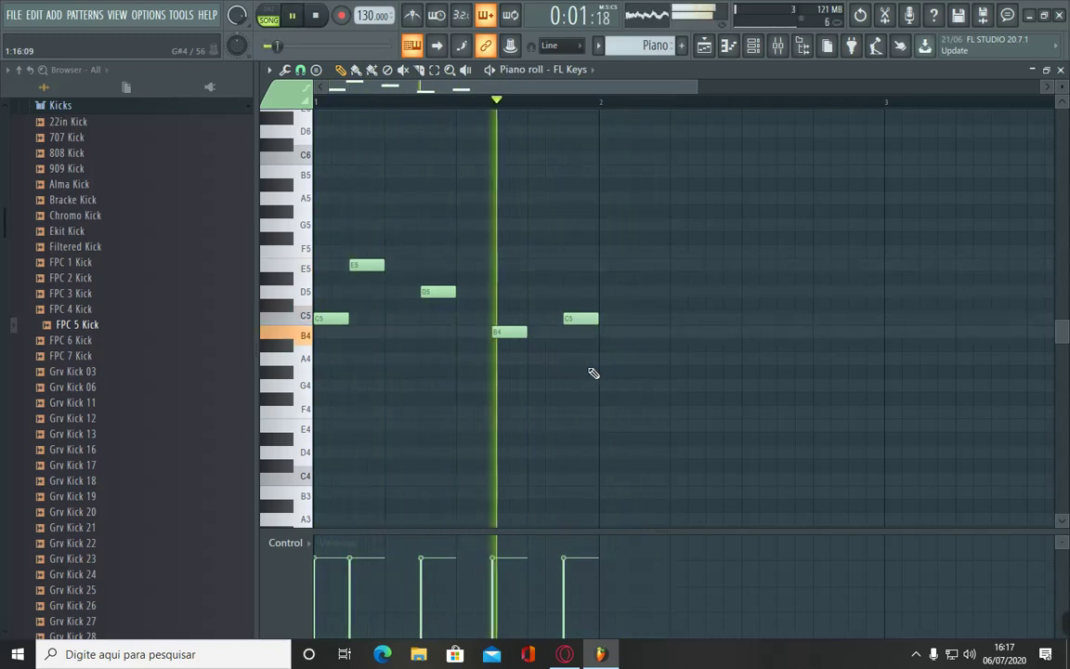
key(space)
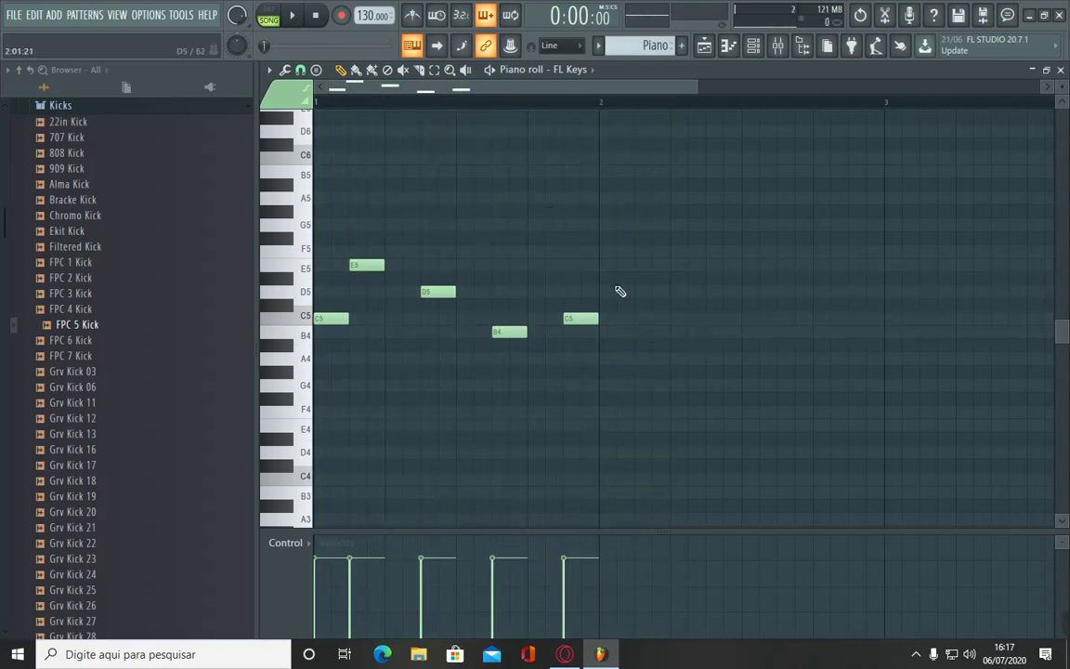
Step: In bar 2, add two-step notes A4, B4, D5, A4, A4 and C5 at steps 1, 3, 5, 9, 13 and 15, and play the melody
click(606, 357)
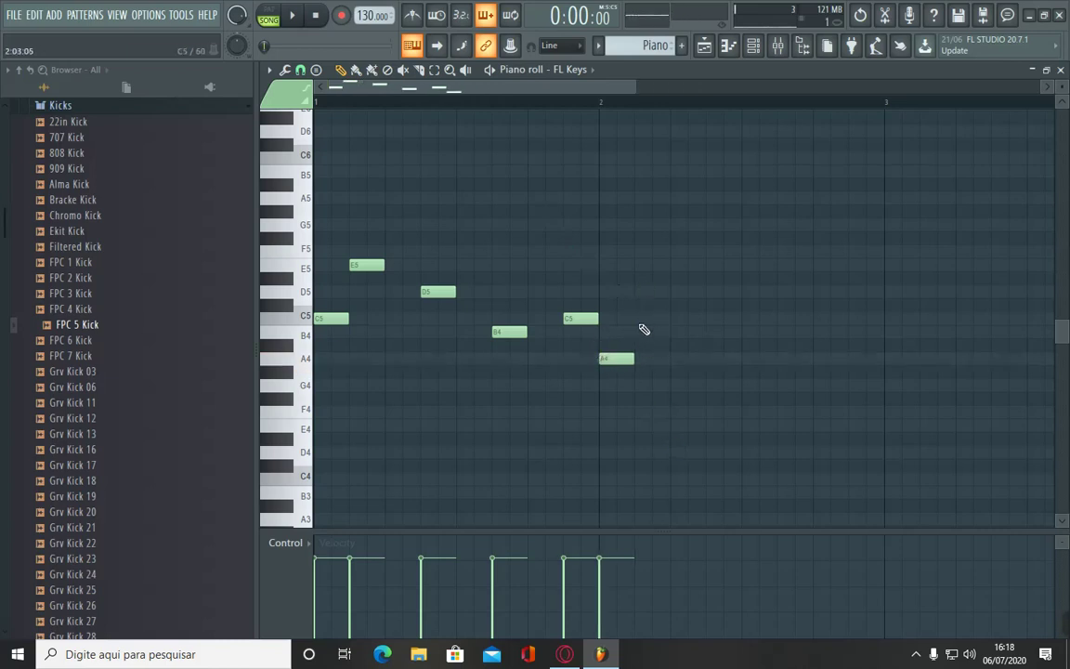
click(643, 331)
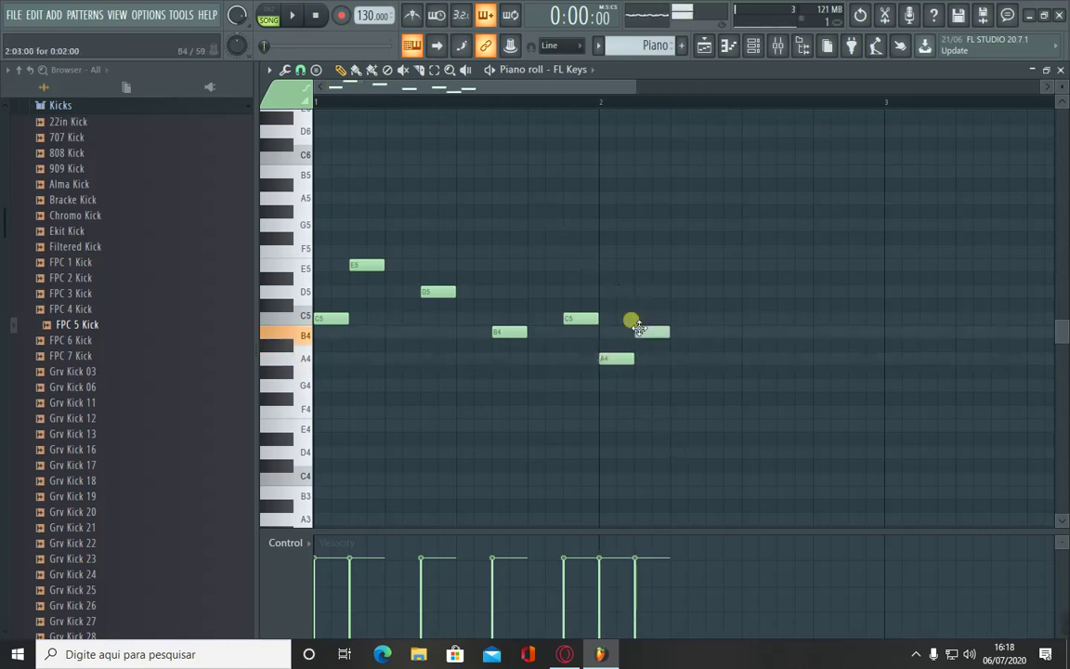
click(675, 293)
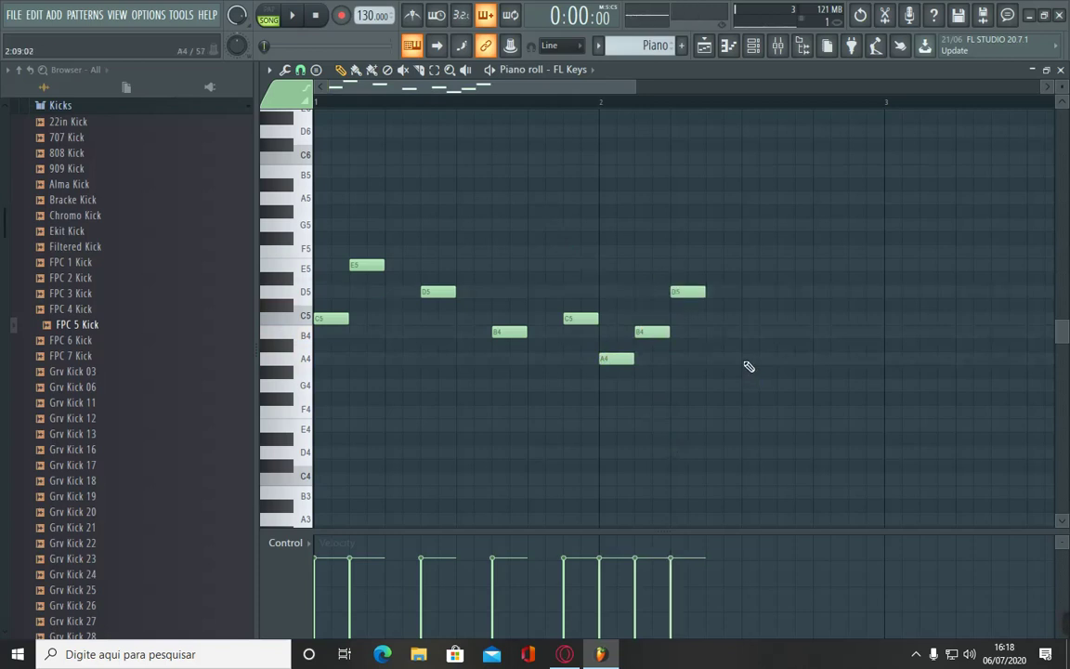
click(748, 360)
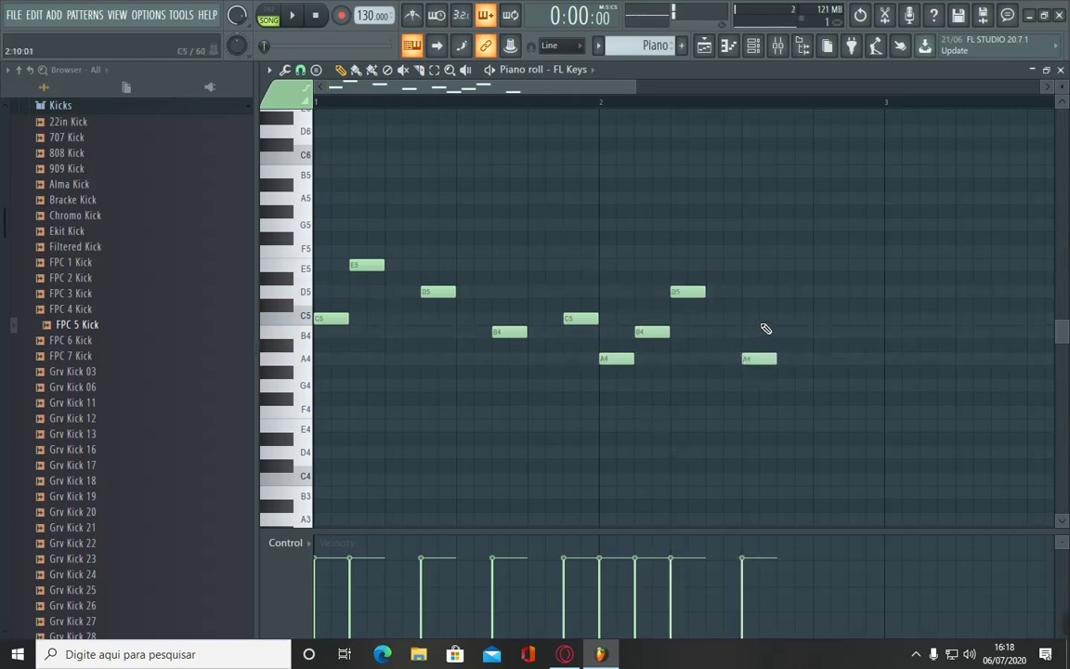
click(819, 360)
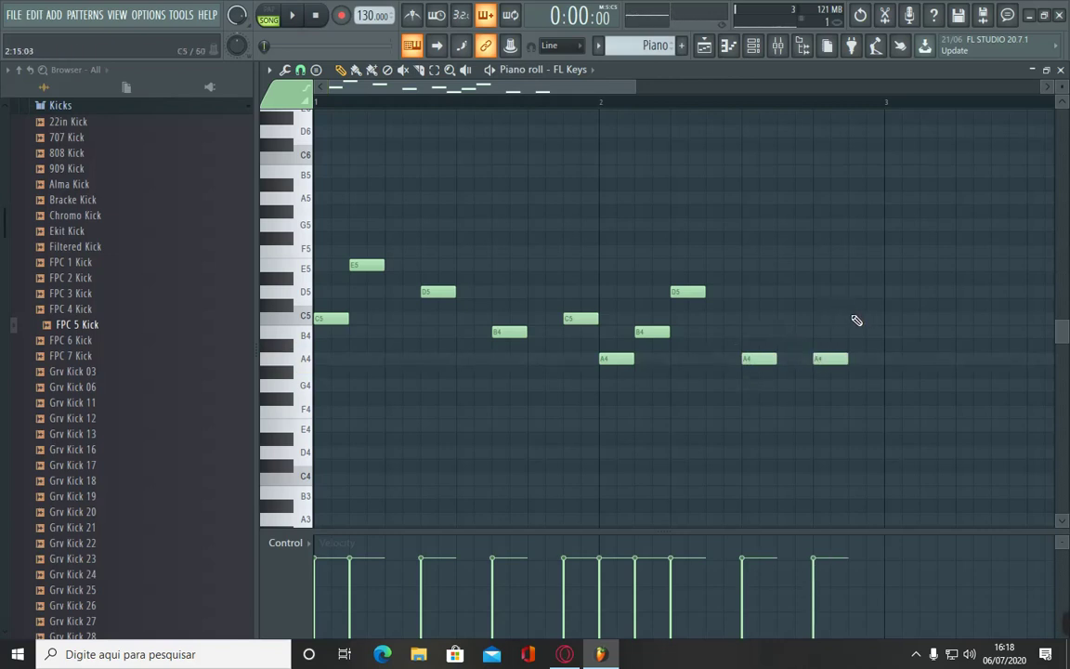
click(855, 320)
key(space)
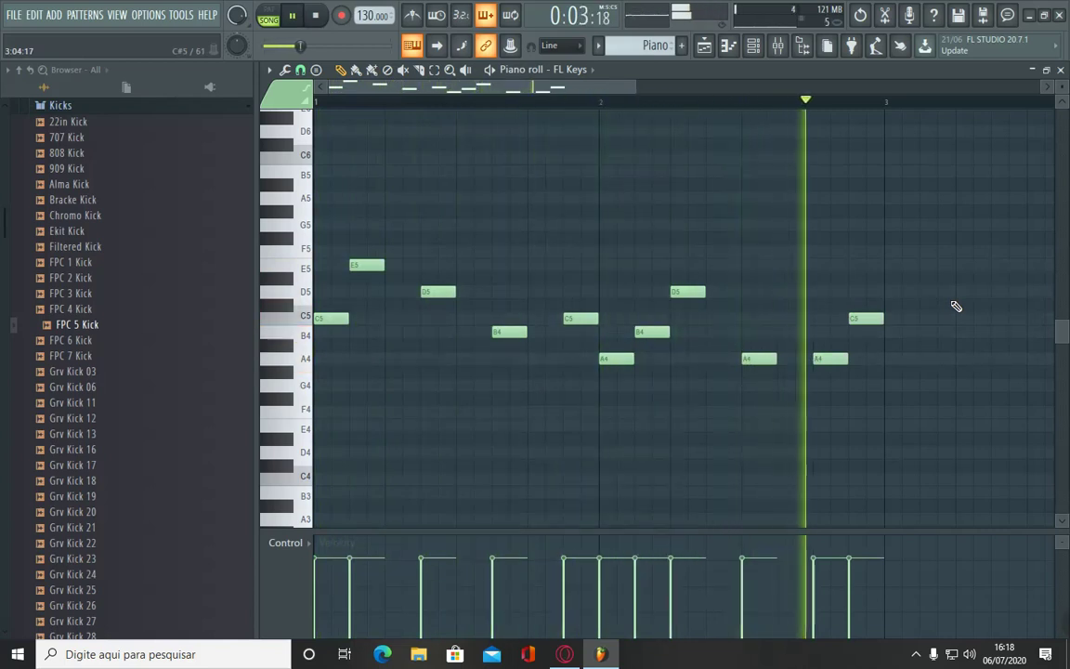
key(space)
Step: In bar 2, move the last two A4 notes to steps 7 and 11, and make C5 span steps 14 to 16, checking by playback
drag(761, 359, 724, 357)
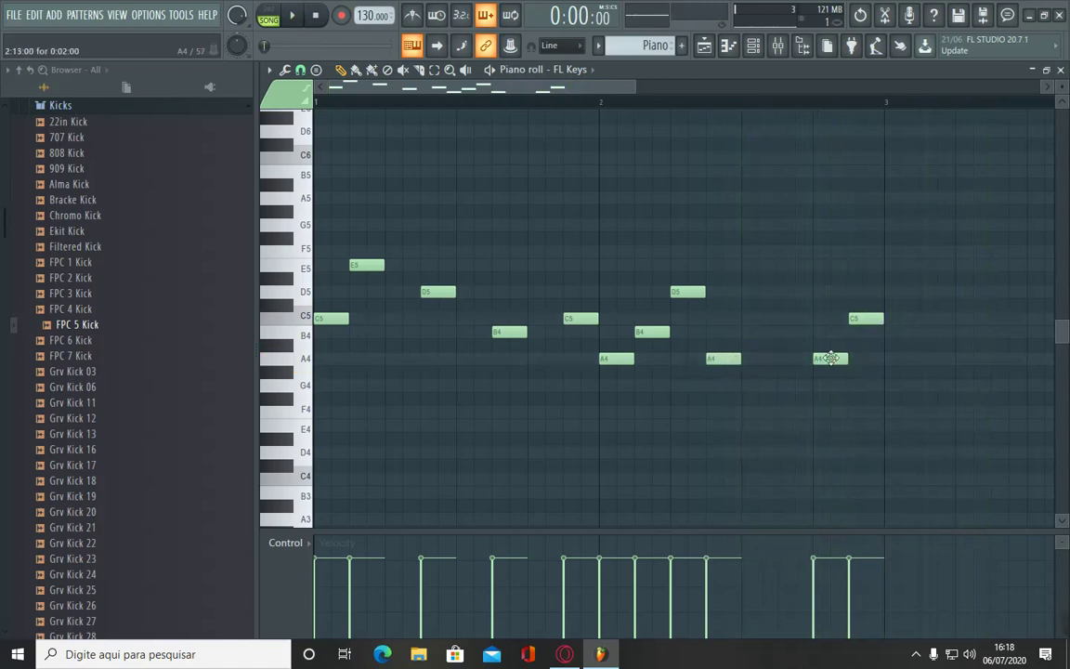
drag(829, 359, 804, 357)
mouse_move(866, 317)
mouse_down()
mouse_move(847, 316)
mouse_move(877, 317)
mouse_move(868, 320)
mouse_up()
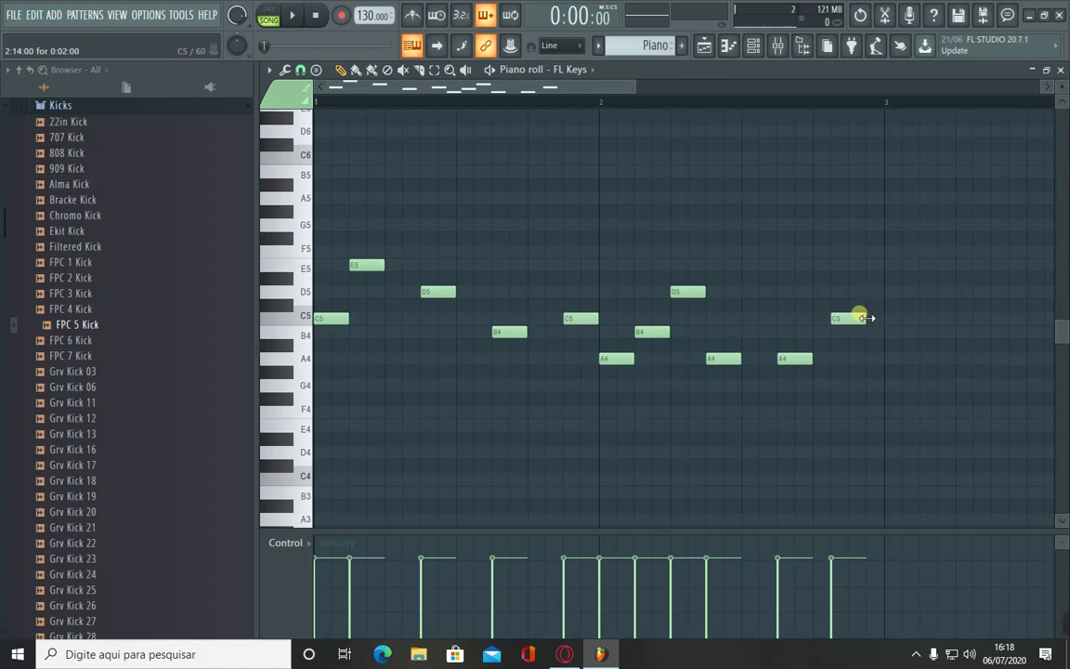
drag(863, 318, 888, 321)
key(space)
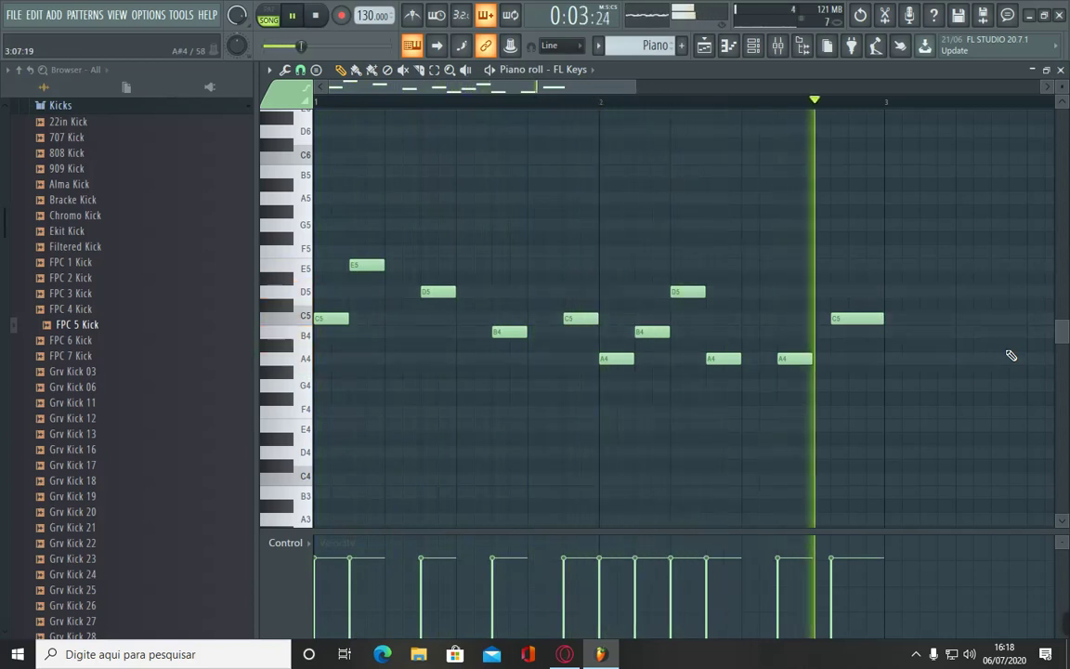
key(space)
Step: Duplicate the whole two-bar melody into bars 3 and 4, play back all four bars, and deselect the copied notes
scroll(911, 363, down, 3)
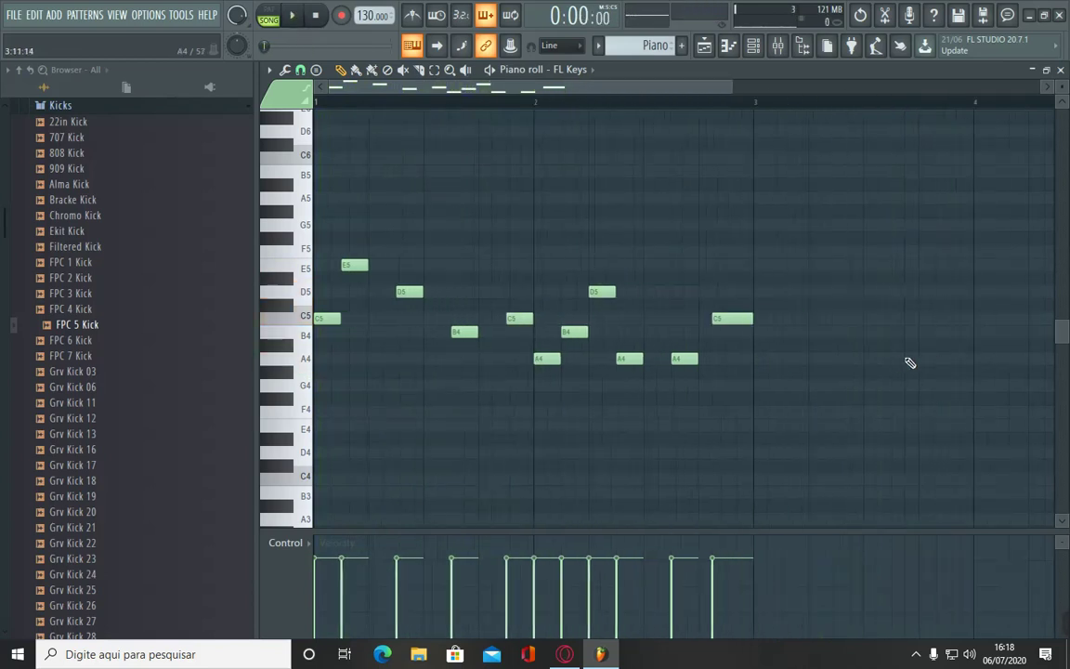
scroll(906, 364, down, 1)
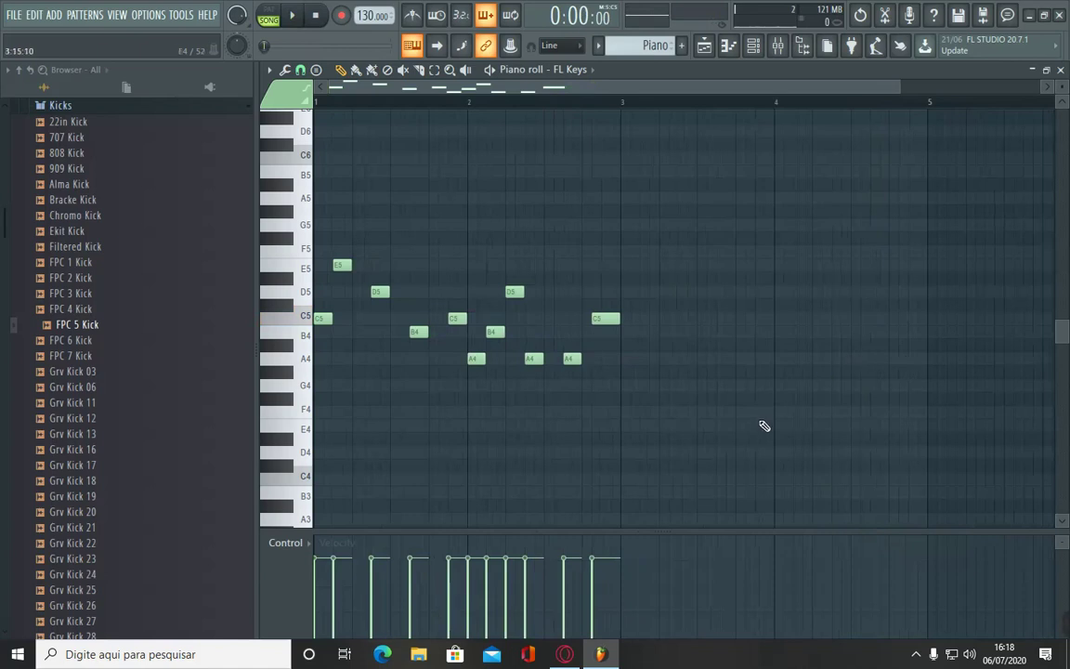
drag(758, 430, 271, 197)
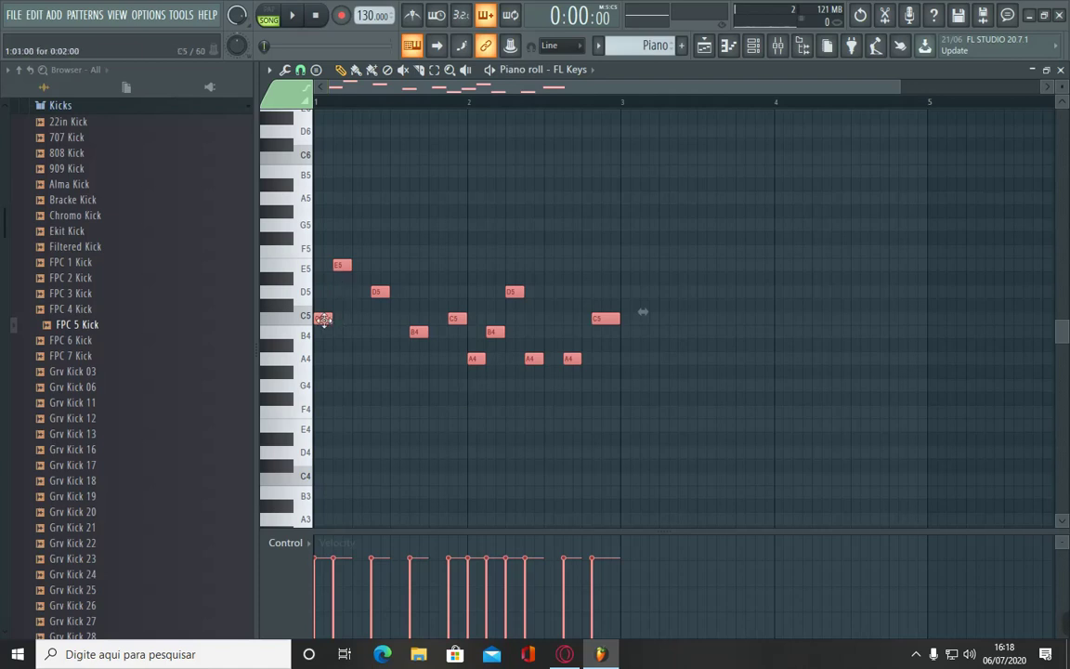
drag(324, 319, 627, 353)
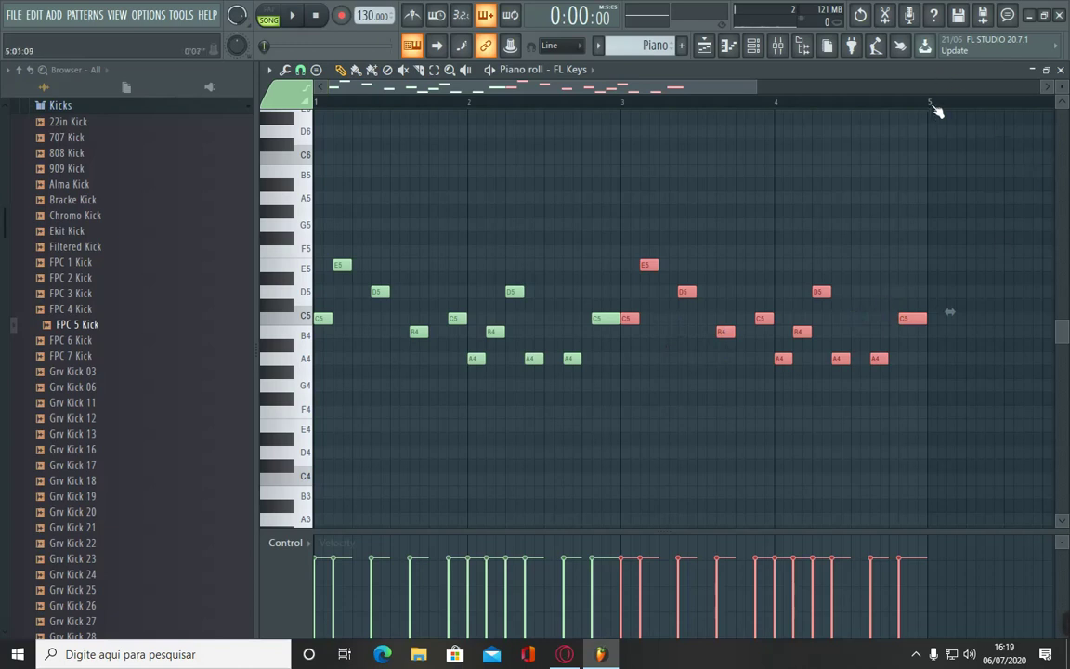
key(space)
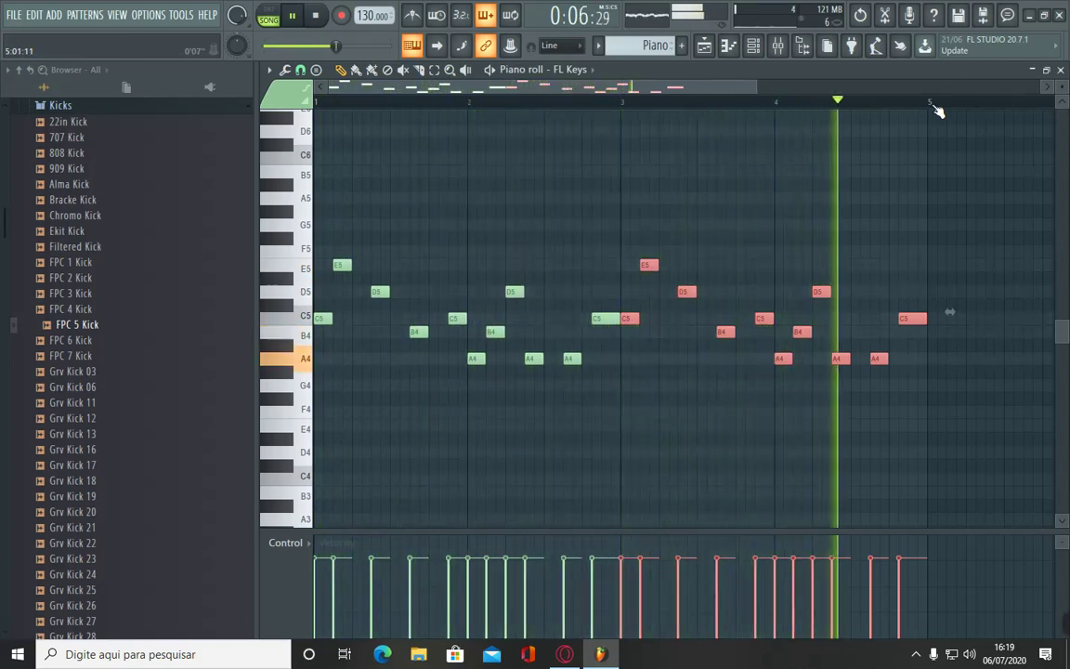
key(space)
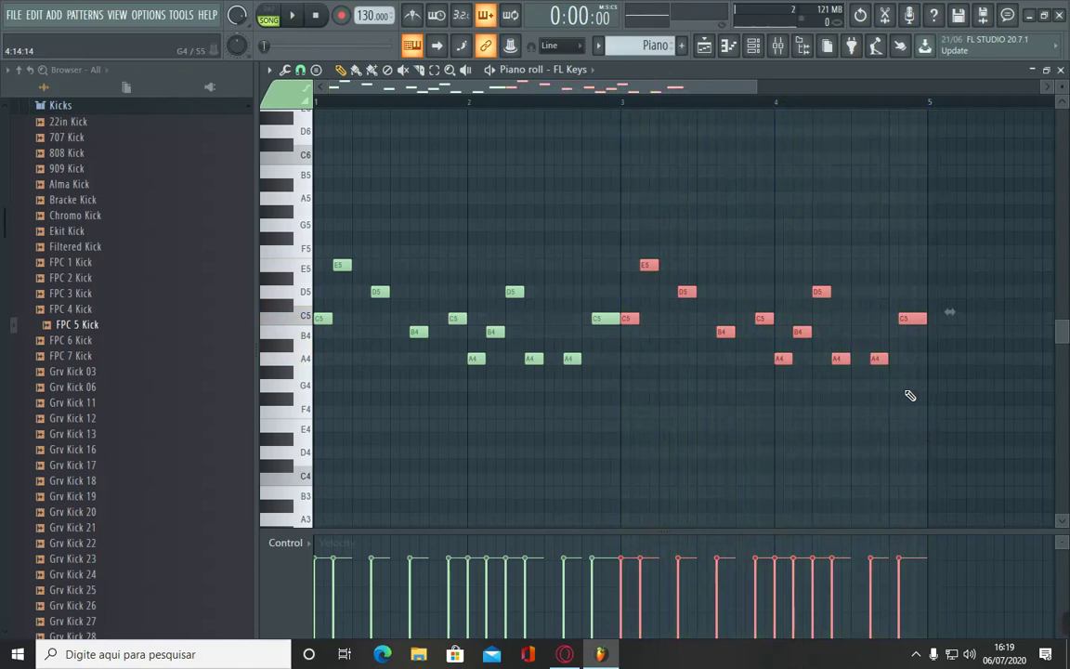
click(981, 390)
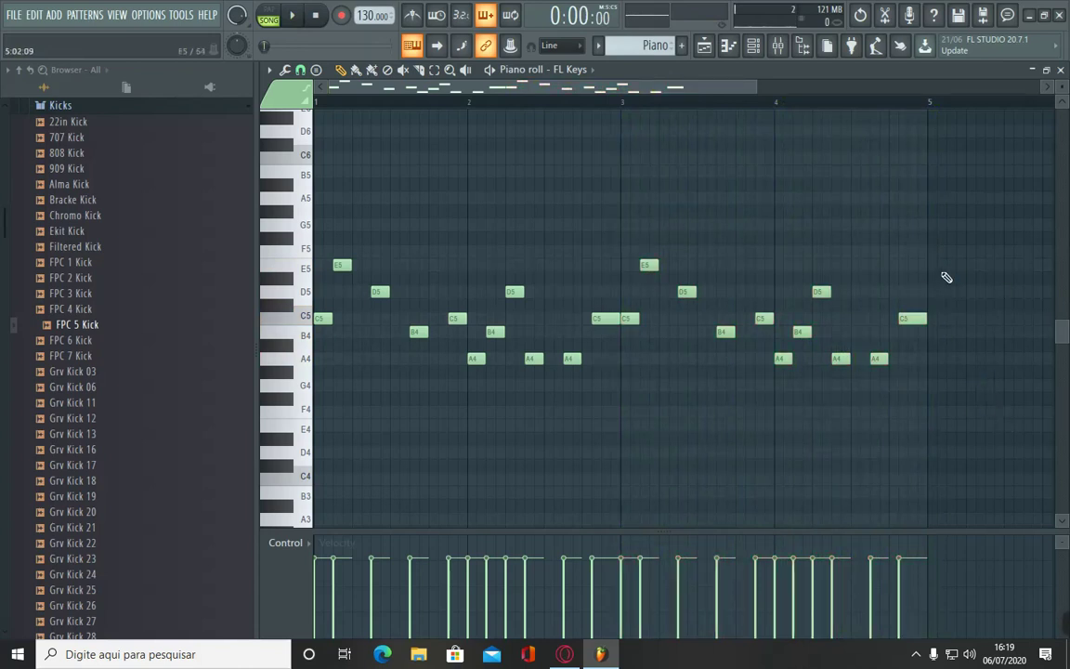
Step: Replace bar 4's last two notes with three-step notes B4 at step 10 and D5 at step 14, and play the melody
right_click(878, 359)
right_click(911, 318)
click(864, 331)
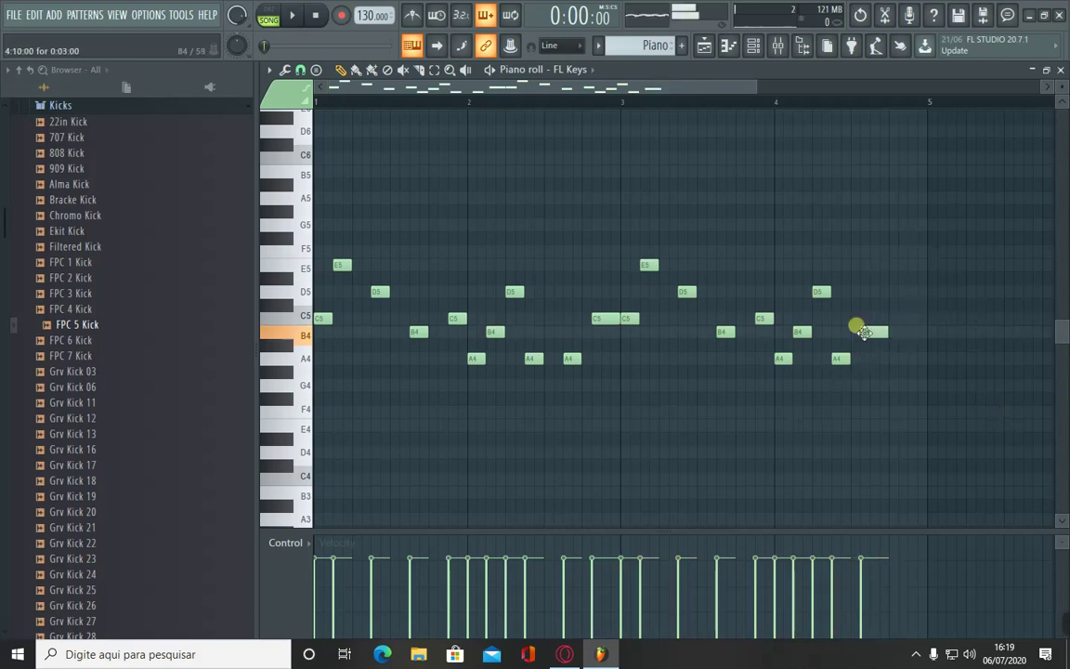
click(900, 292)
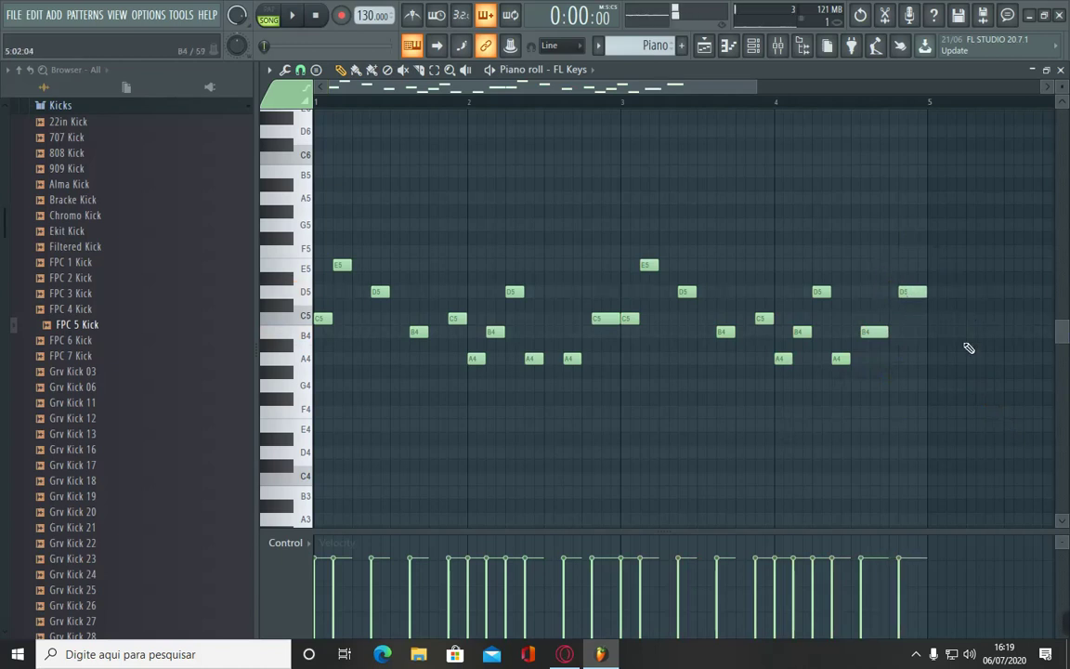
key(space)
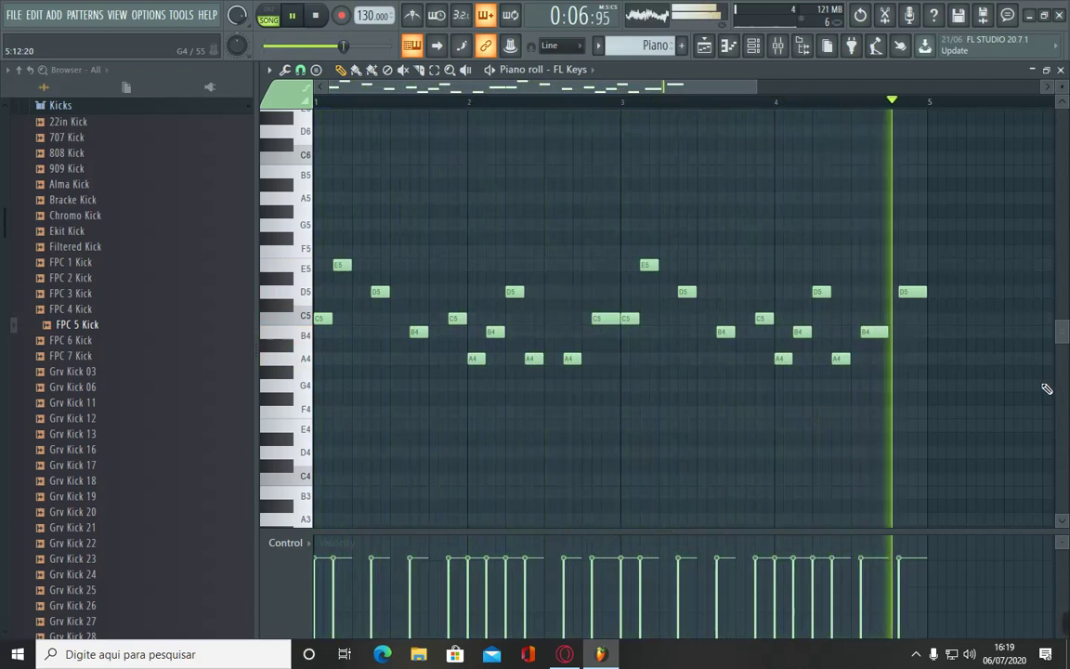
key(space)
Step: In bar 4, move B4 to step 9, change the last note to C5 spanning steps 13 to 16, and check by playback
drag(874, 332, 863, 330)
drag(909, 291, 906, 318)
key(space)
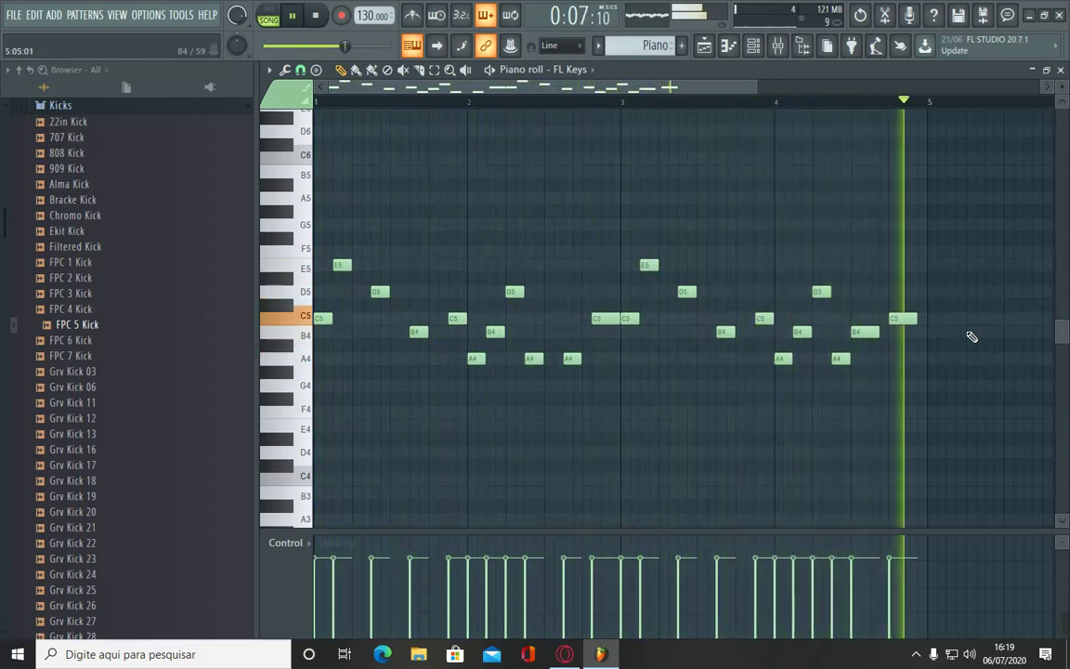
key(space)
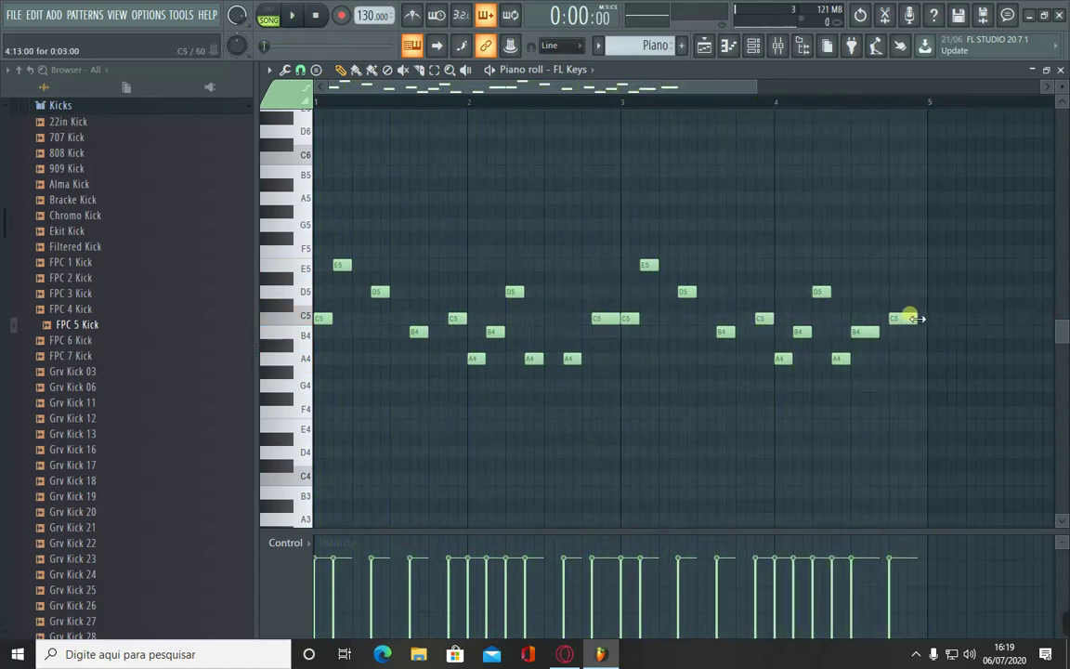
key(space)
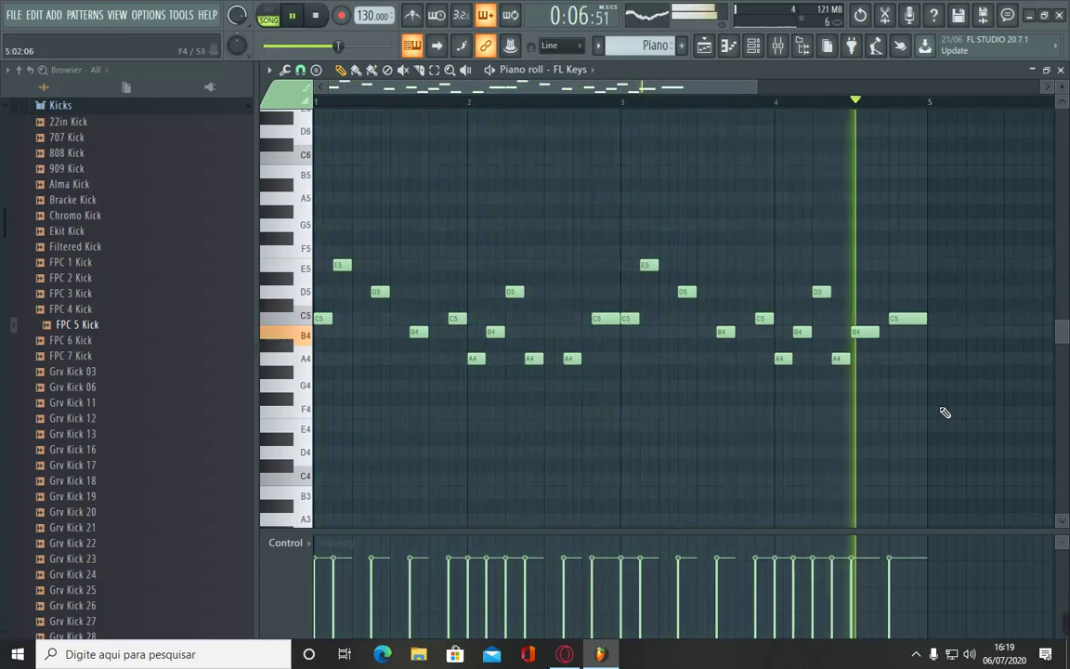
key(space)
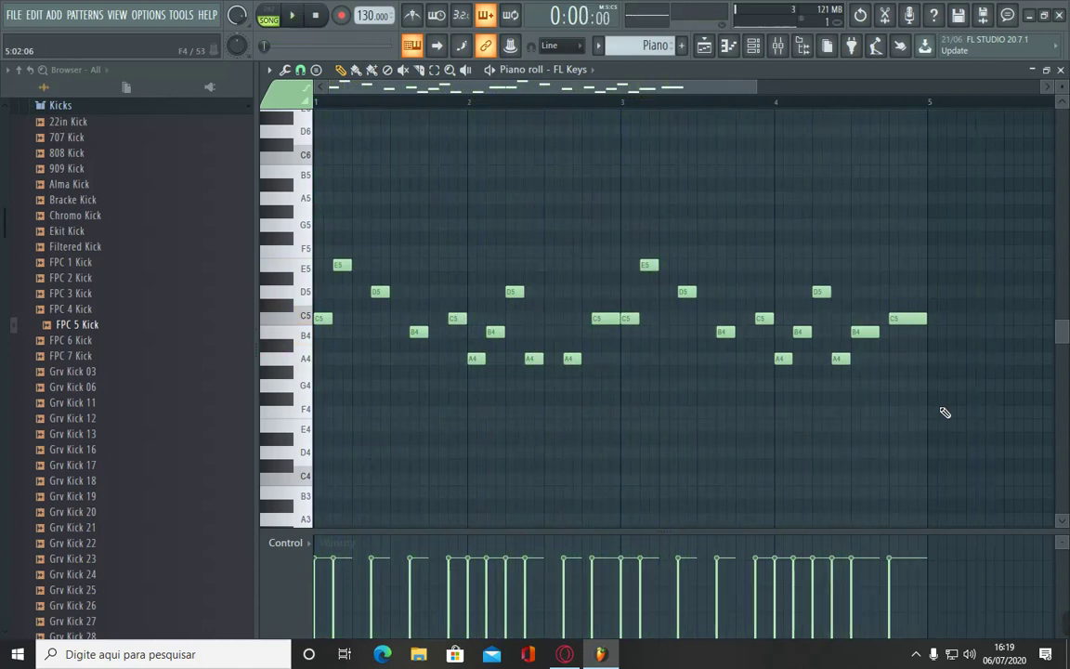
Step: Close the piano roll and duplicate the last two Bateria clips into bars 7 and 8 of Track 1
scroll(929, 390, down, 3)
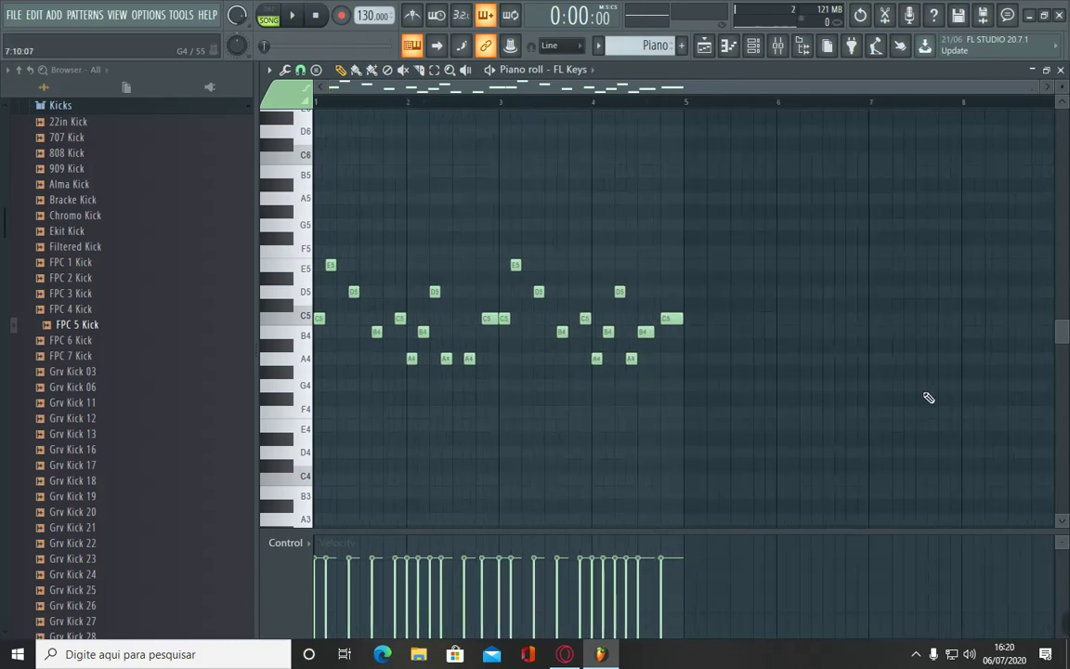
scroll(928, 398, down, 3)
click(1062, 70)
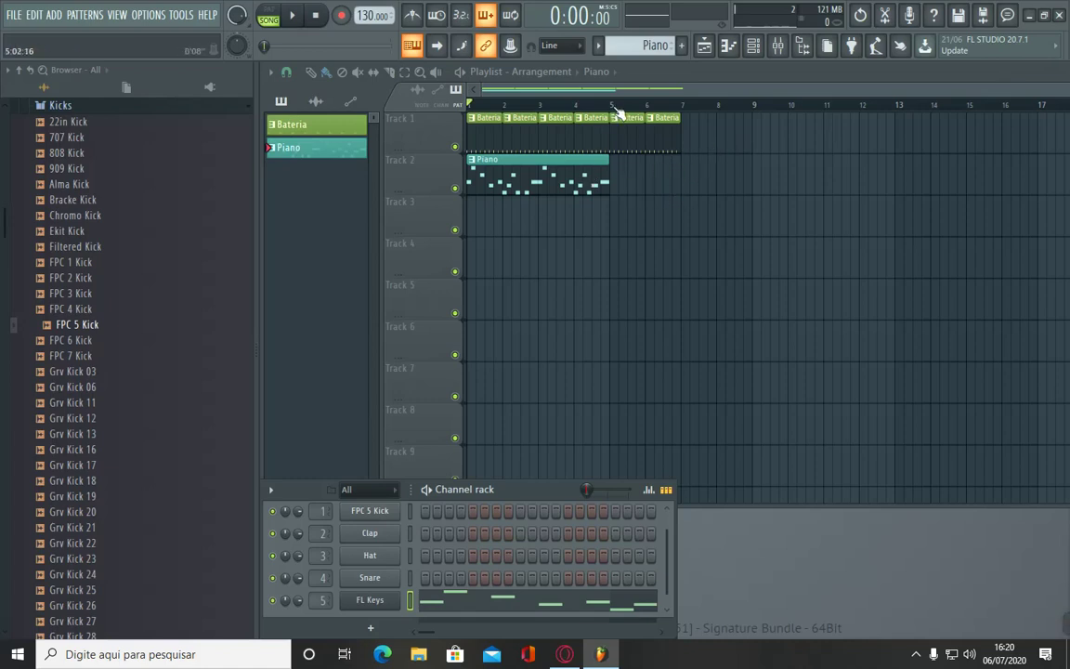
drag(708, 137, 628, 136)
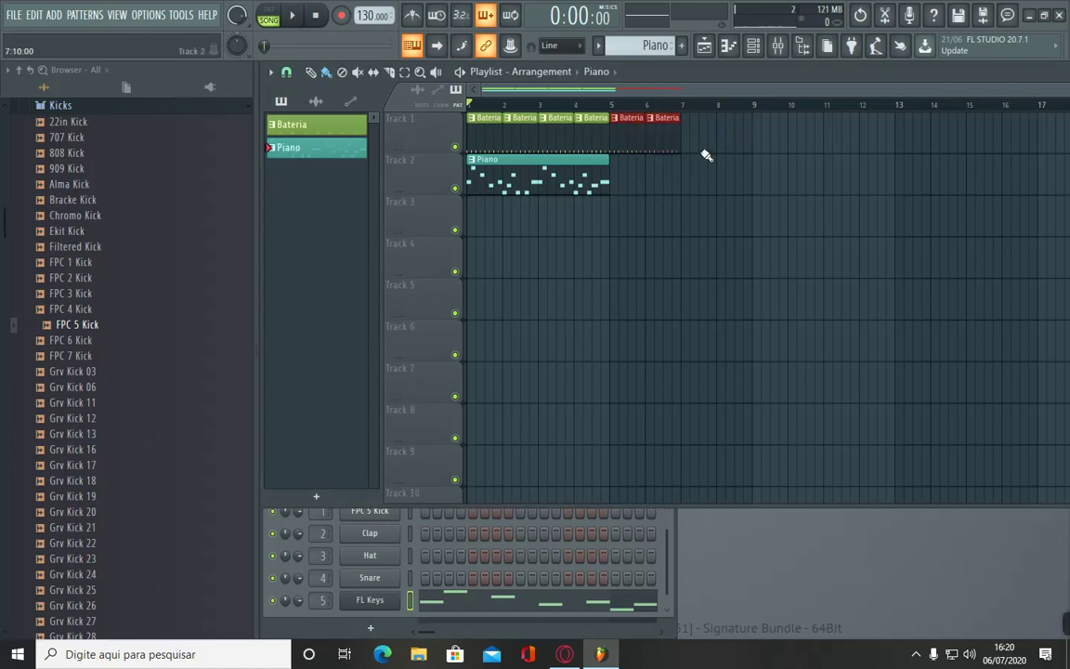
click(753, 176)
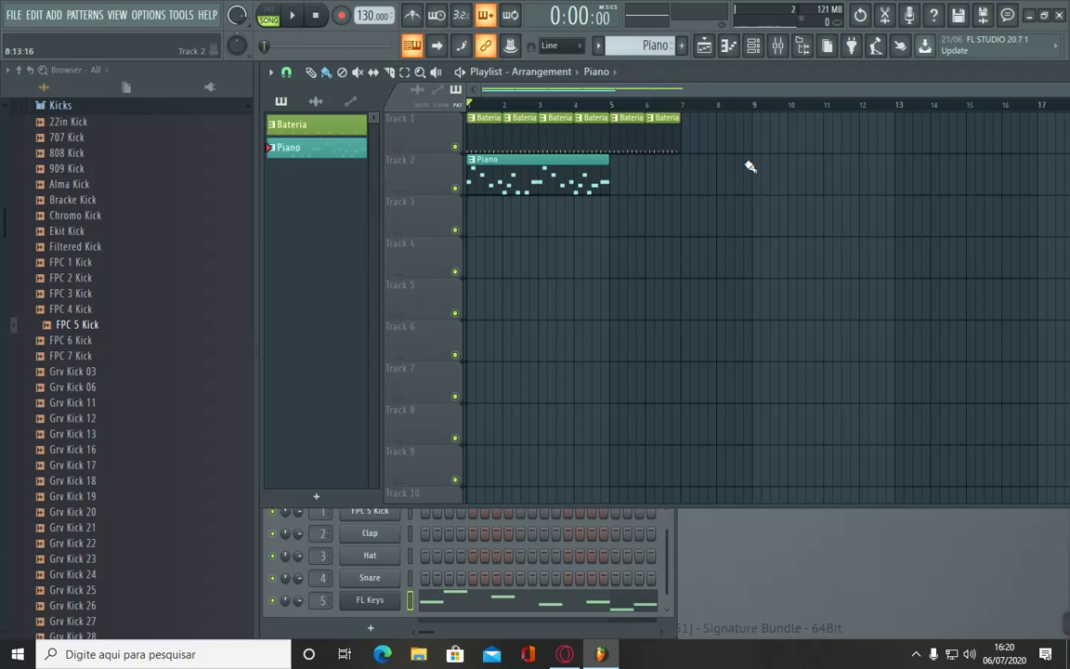
mouse_move(695, 175)
mouse_down()
mouse_move(637, 137)
mouse_move(704, 138)
mouse_move(696, 138)
mouse_up()
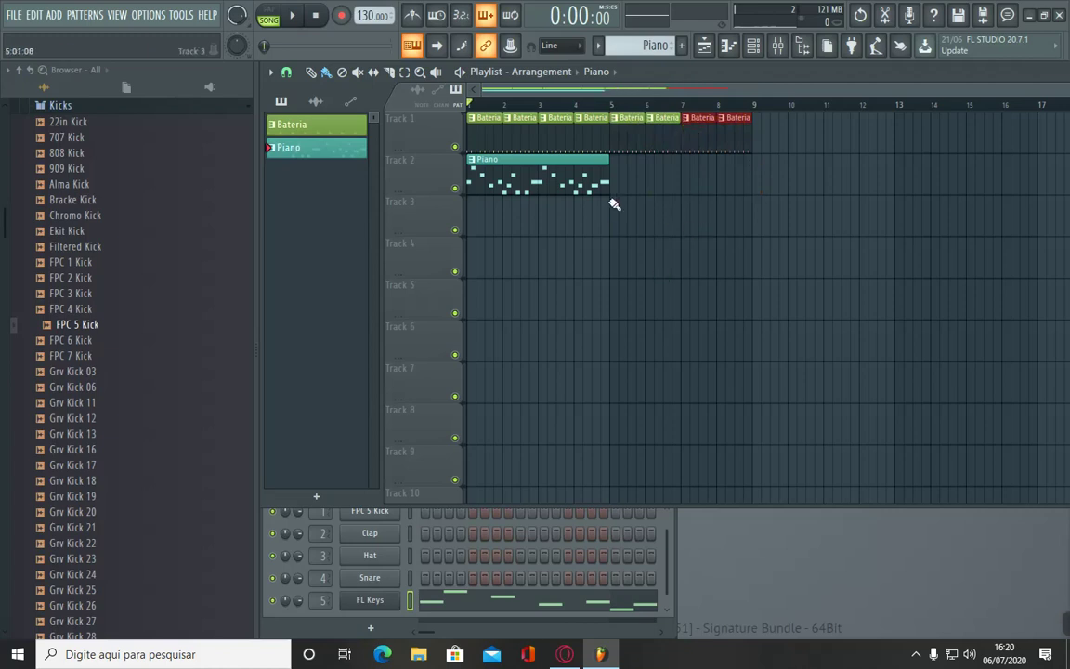
Step: Duplicate the Piano clip to bar 5 of Track 2, play back the arrangement, and deselect the copy
click(555, 180)
click(626, 181)
drag(684, 192, 670, 189)
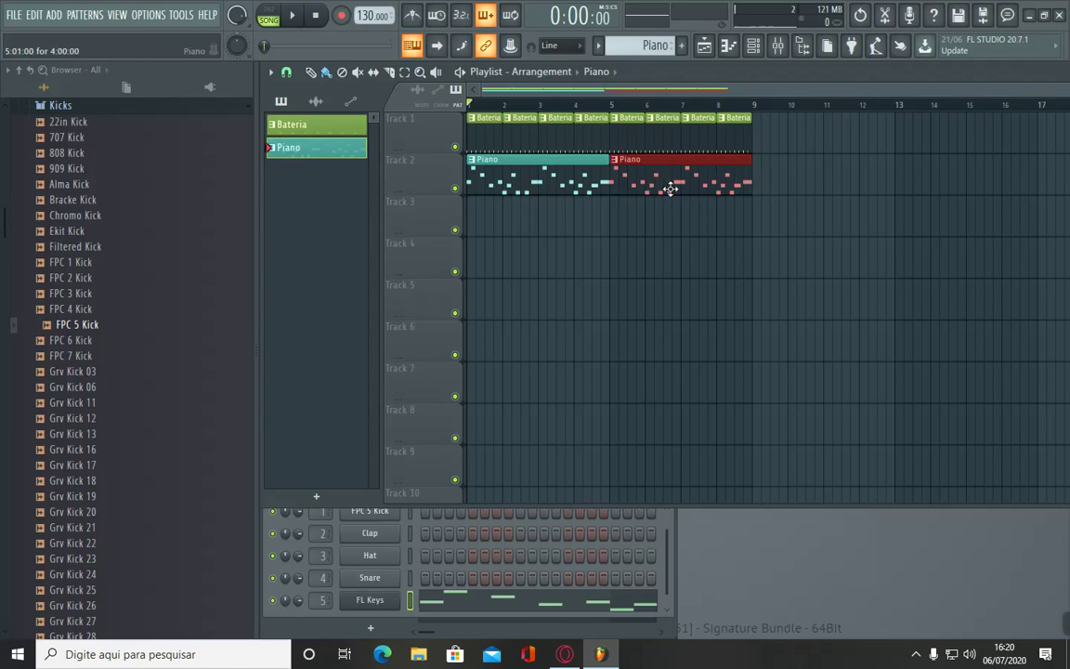
key(space)
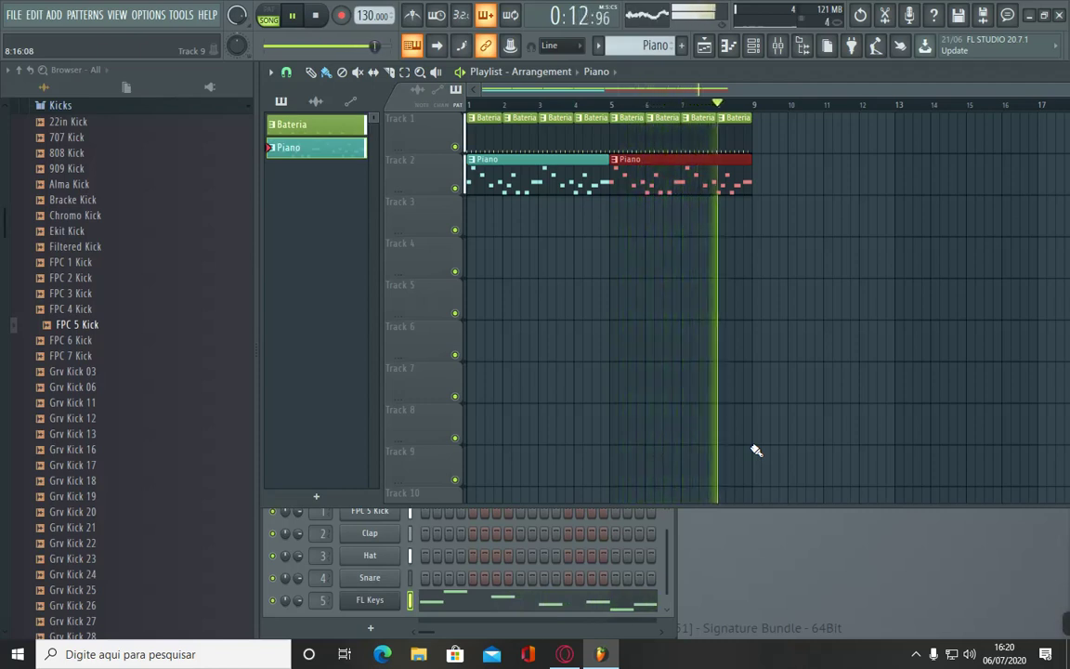
key(space)
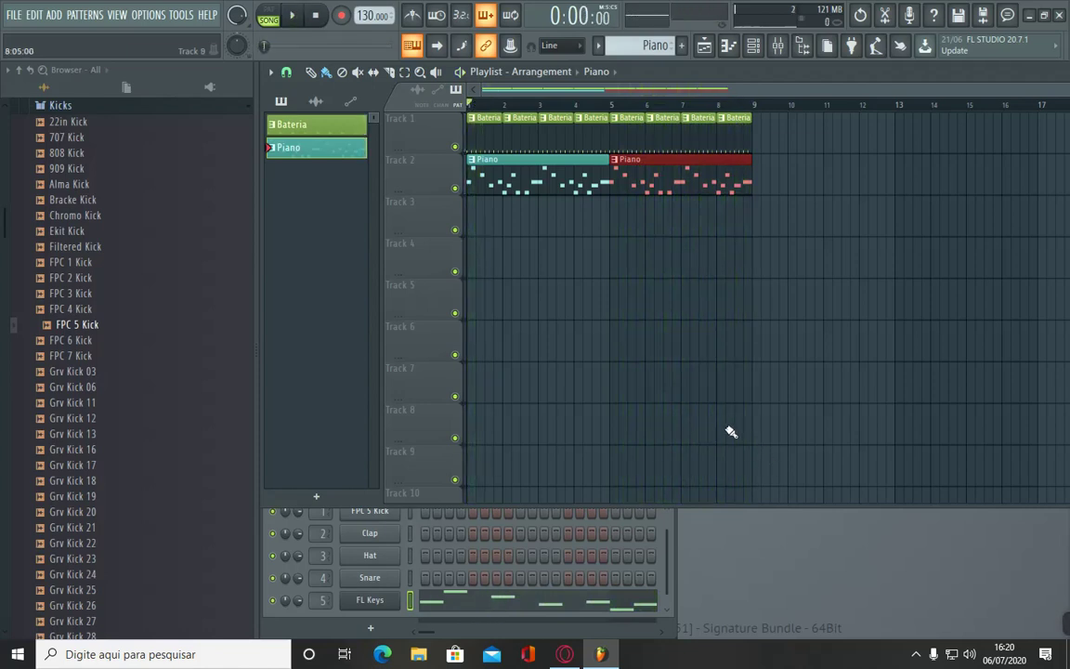
ctrl+click(691, 338)
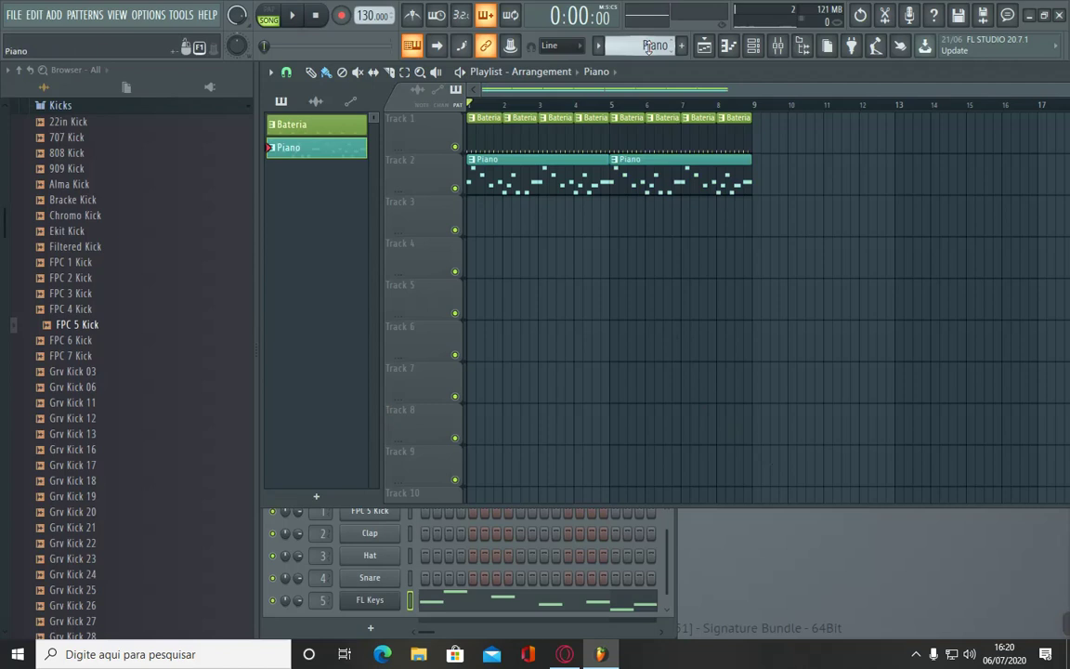
Step: Create a new pattern named Baixo with a blue-violet colour and place it at bar 1 of Track 3
scroll(649, 48, up, 1)
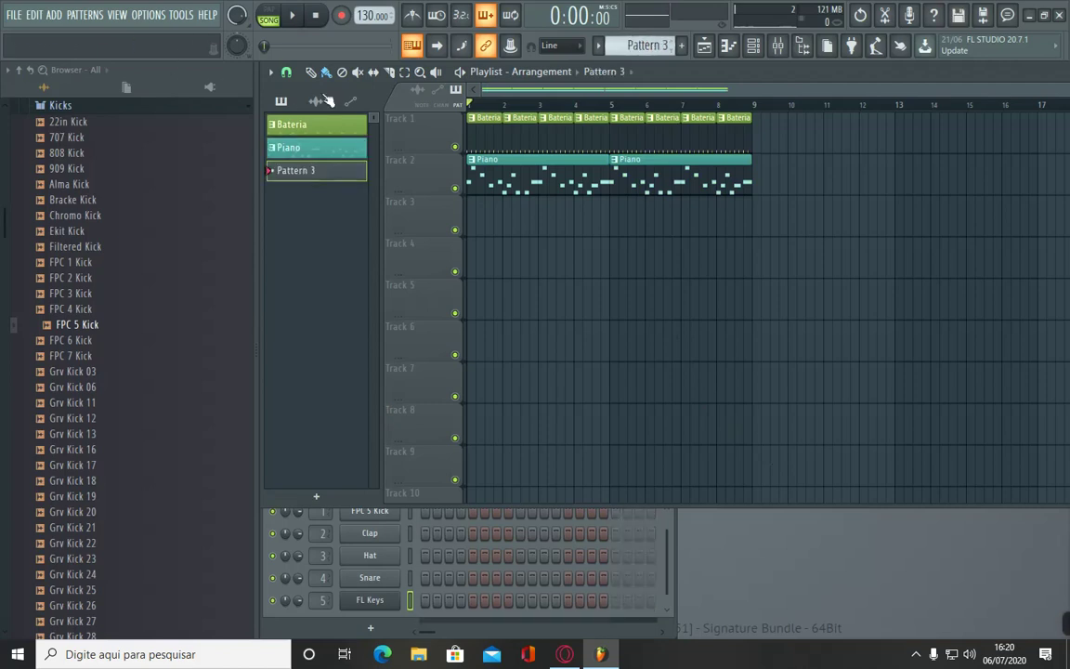
click(338, 173)
right_click(337, 174)
click(395, 239)
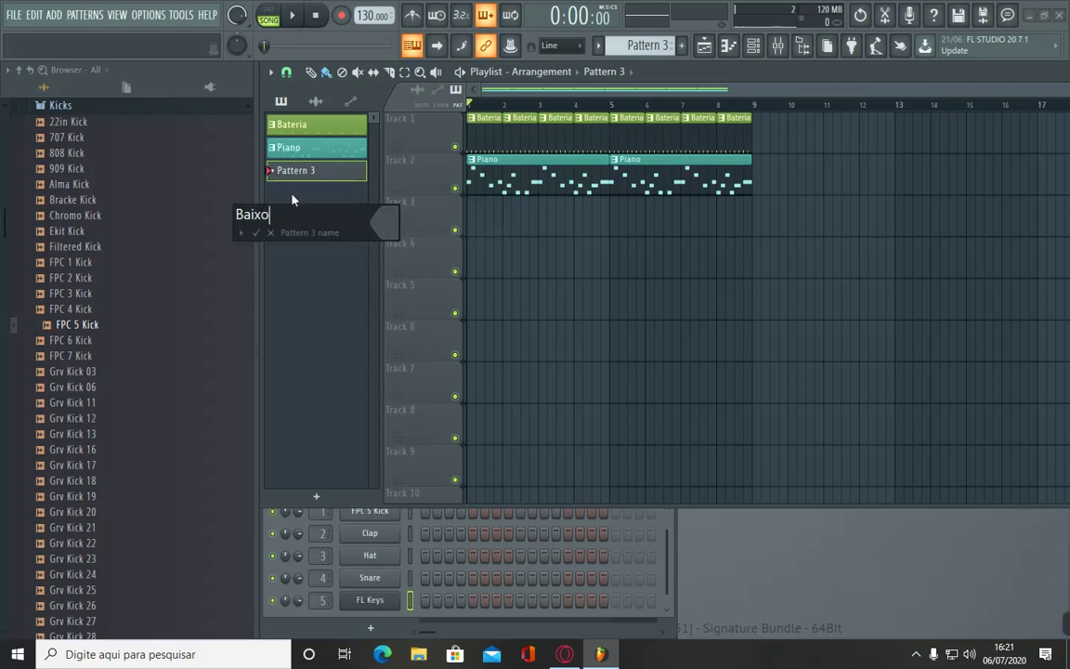
click(383, 222)
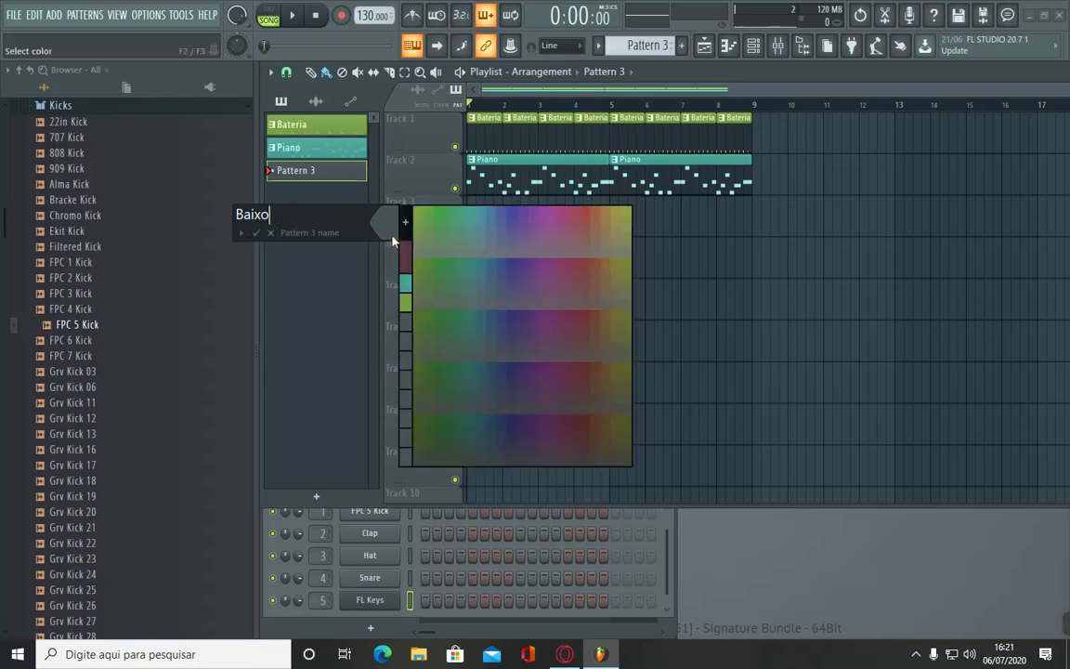
click(514, 216)
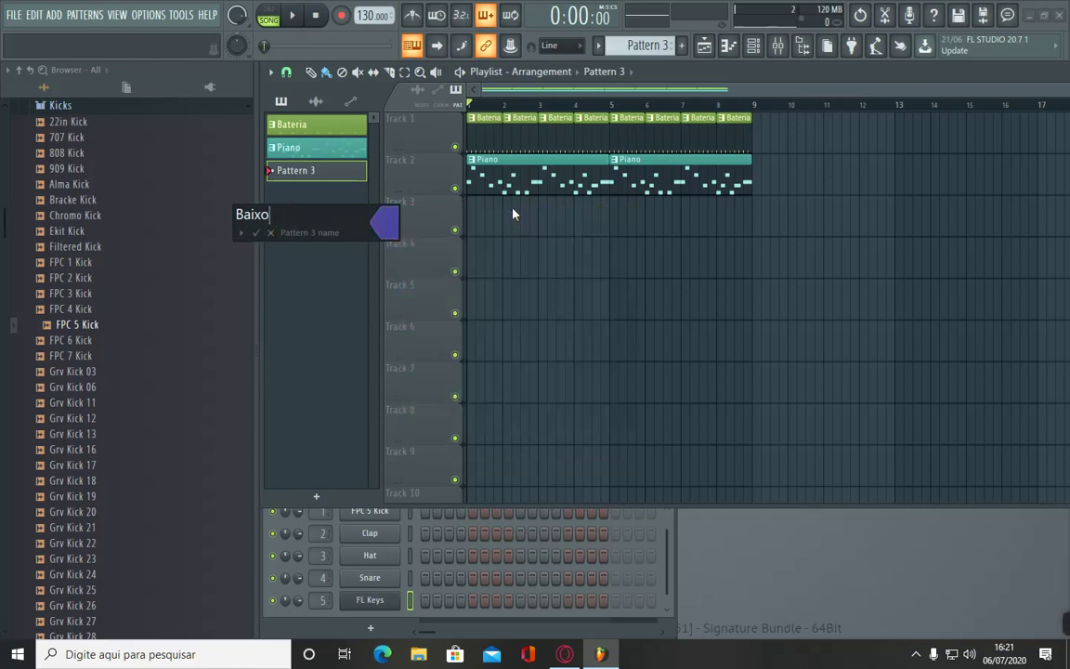
click(255, 232)
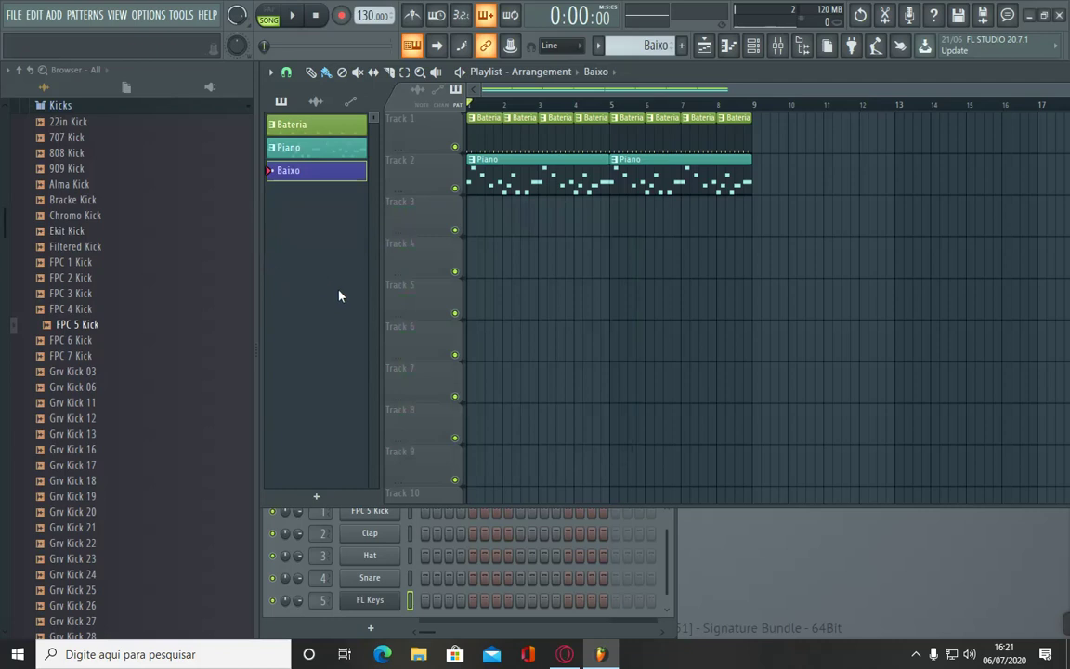
click(474, 218)
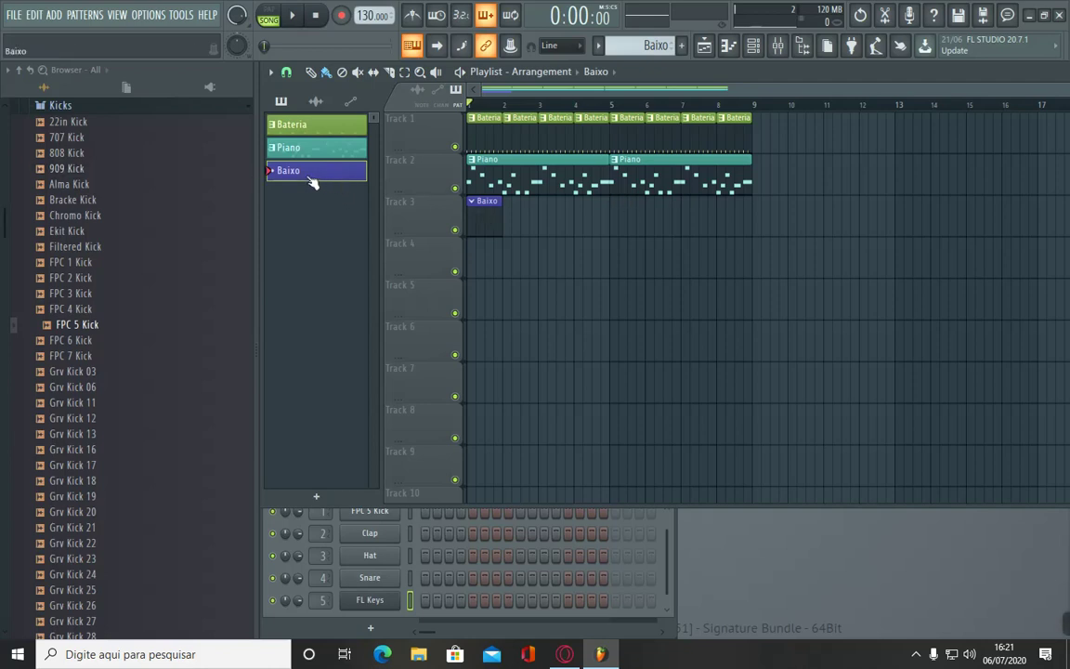
Step: Add a BooBass channel to the channel rack and reposition its plugin window over the playlist
click(372, 629)
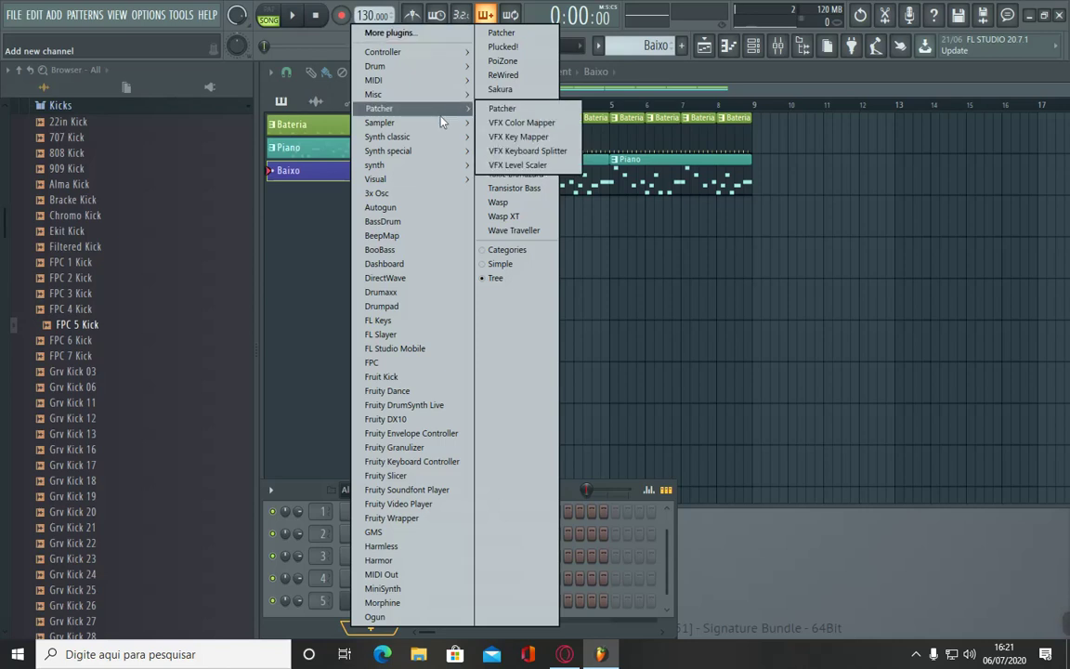
mouse_move(440, 122)
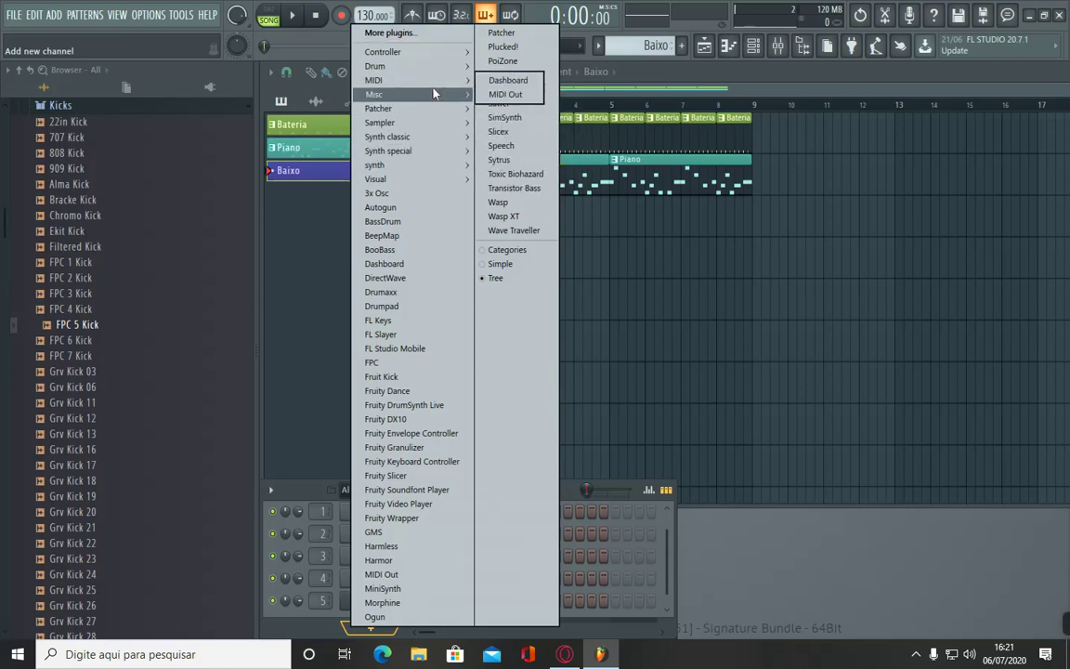
mouse_move(433, 92)
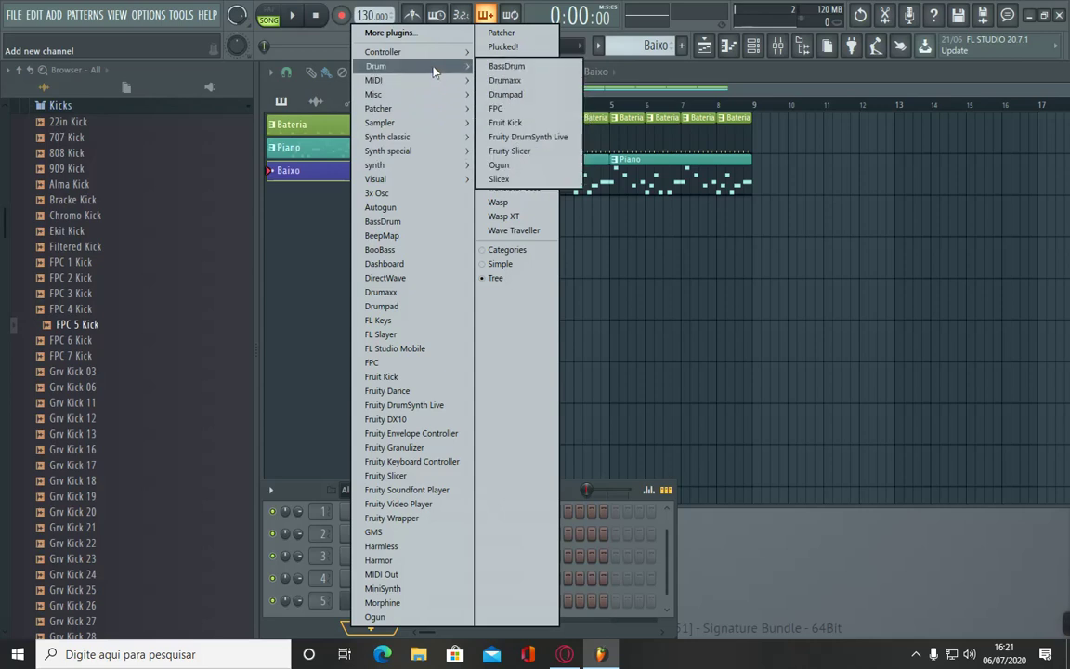
click(435, 251)
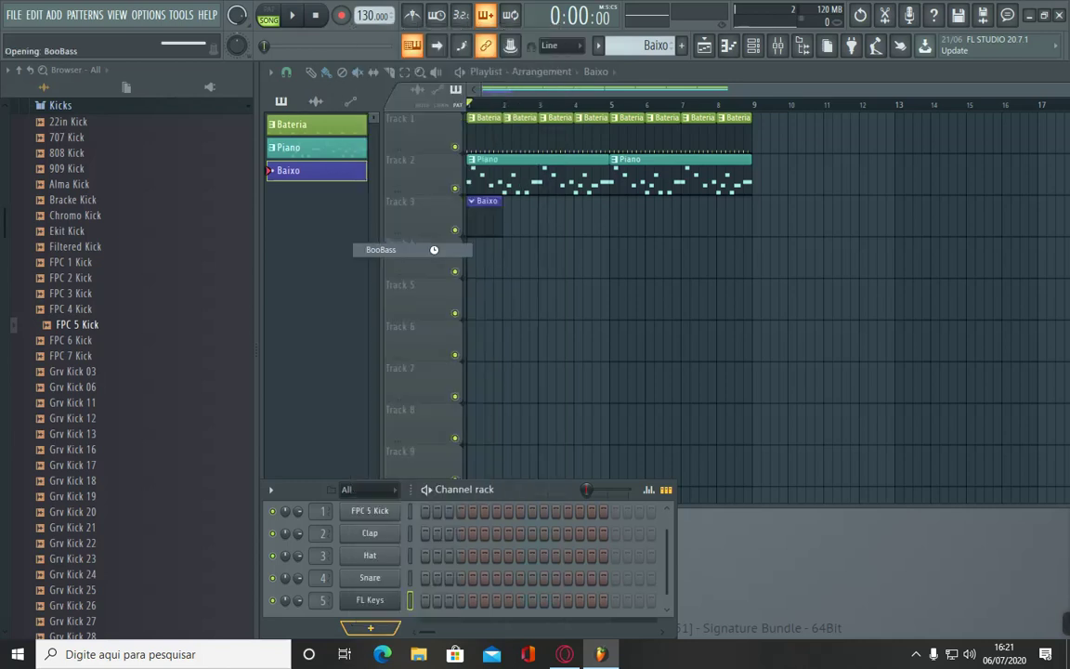
drag(517, 284, 510, 265)
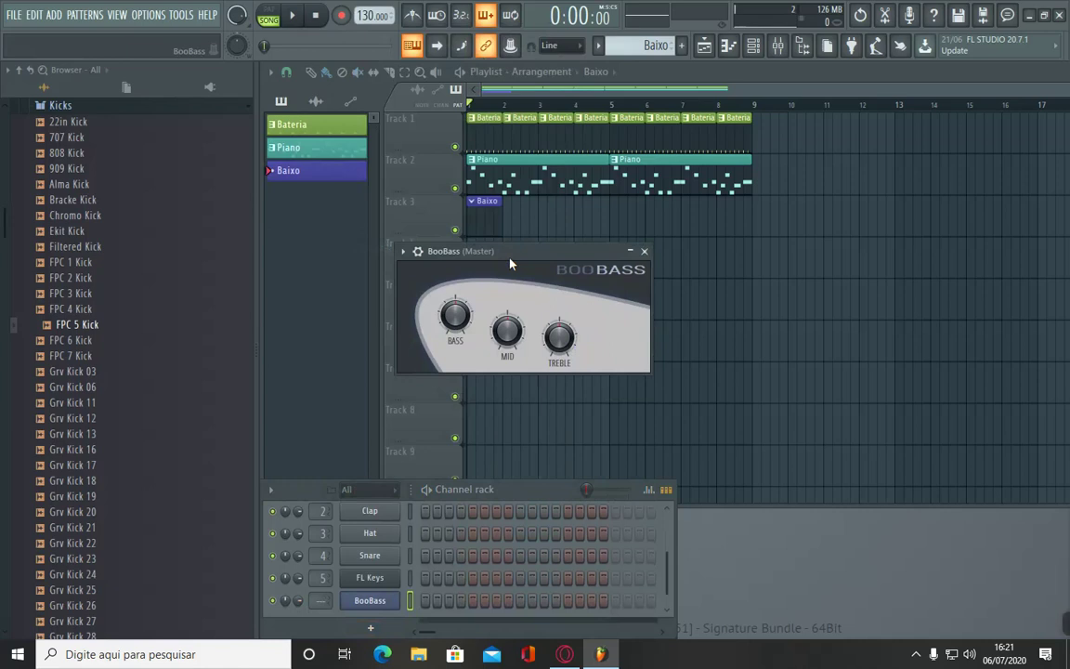
Step: Audition BooBass by playing notes up and down the scale while trying the treble at different levels
key(z)
key(x)
key(c)
key(v)
key(b)
key(n)
key(m)
key(n)
key(b)
key(v)
key(c)
key(x)
key(z)
key(c)
key(b)
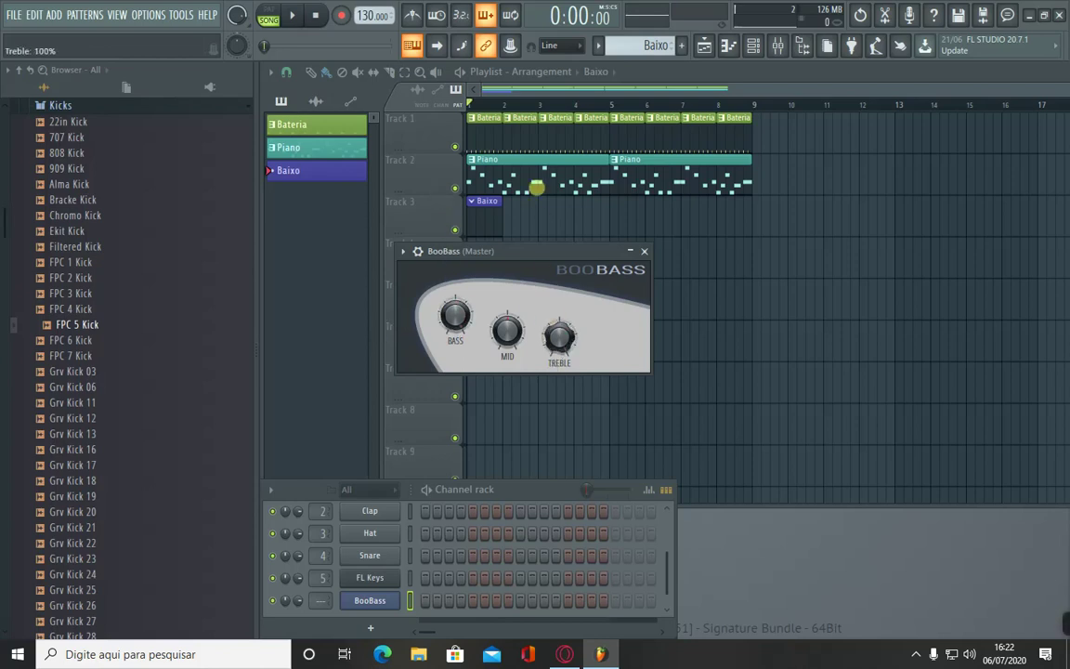
key(space)
key(space)
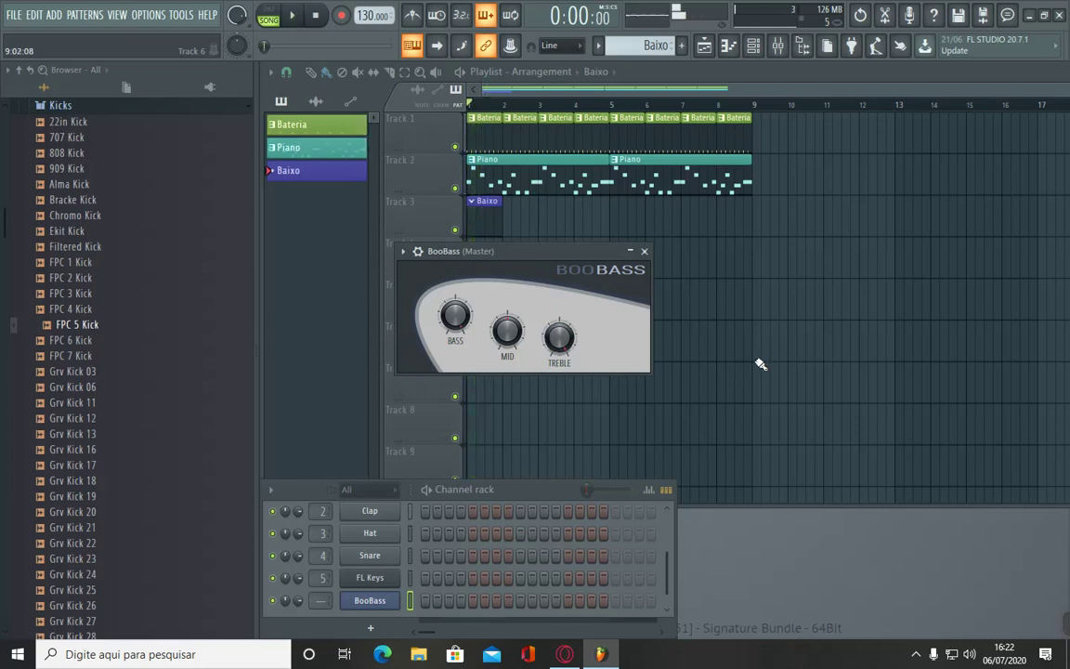
key(v)
key(c)
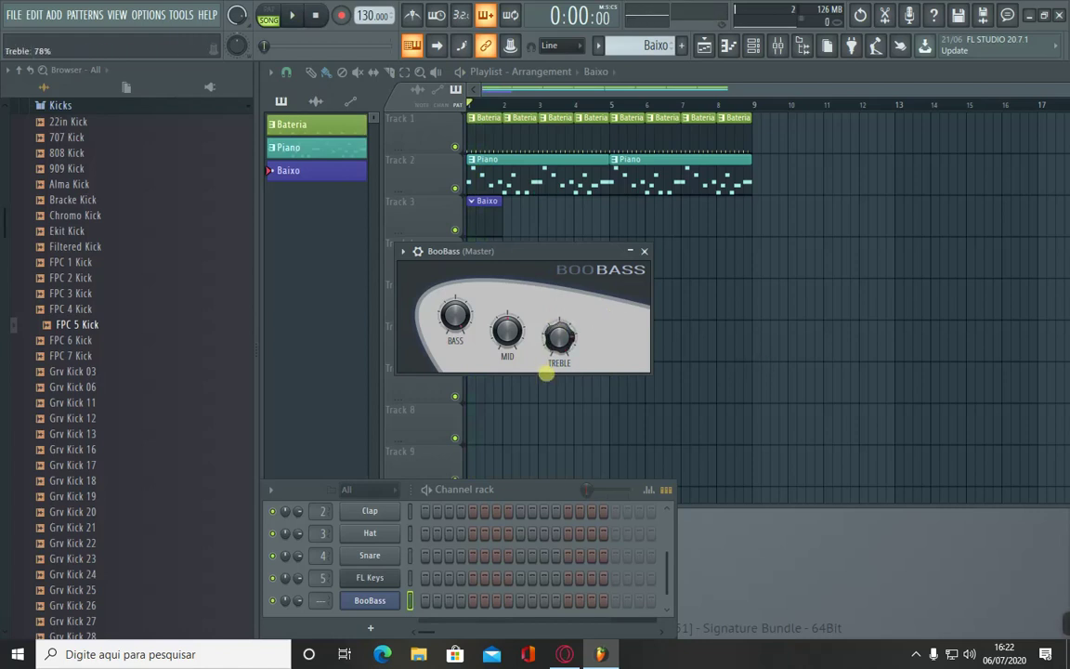
Step: Close the BooBass window, route the channel to mixer track 6, and open its piano roll
click(644, 252)
drag(317, 603, 319, 576)
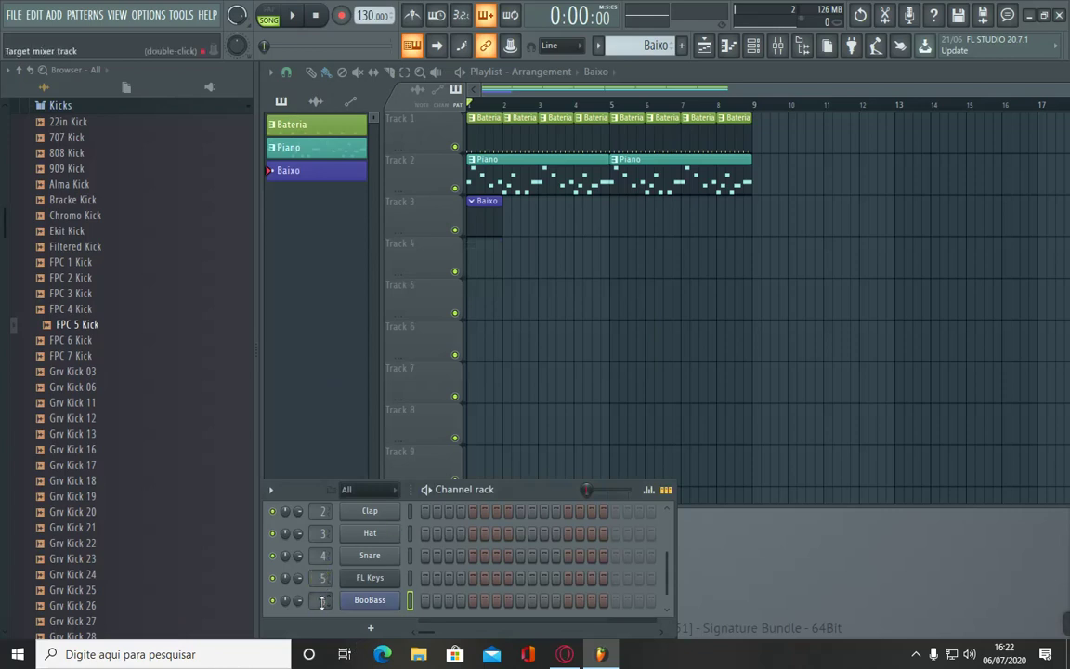
right_click(376, 599)
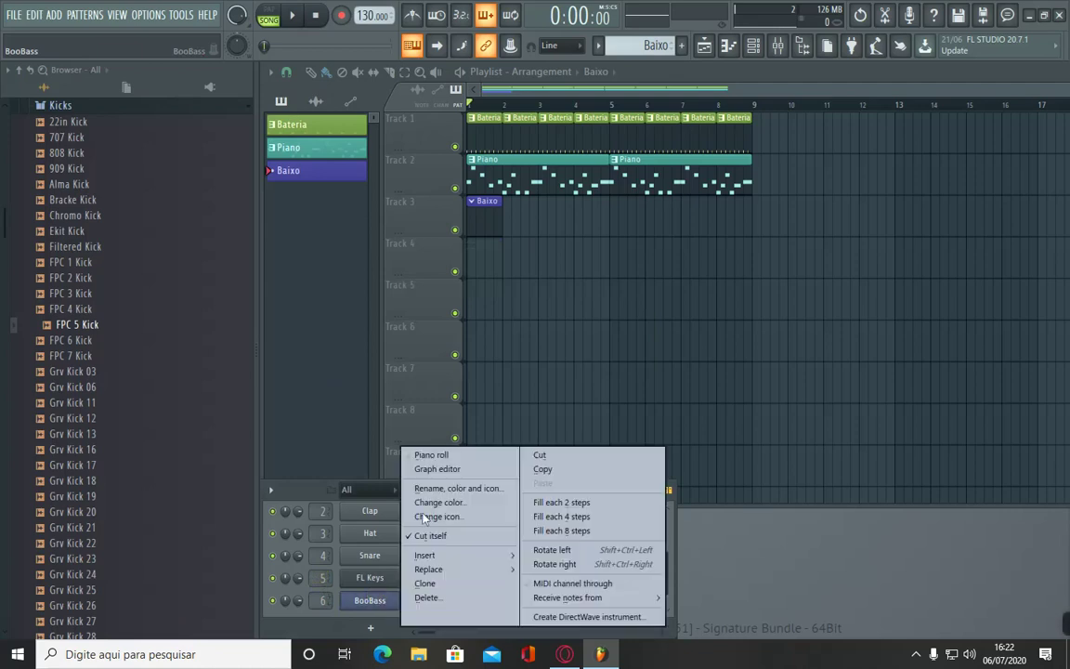
click(460, 459)
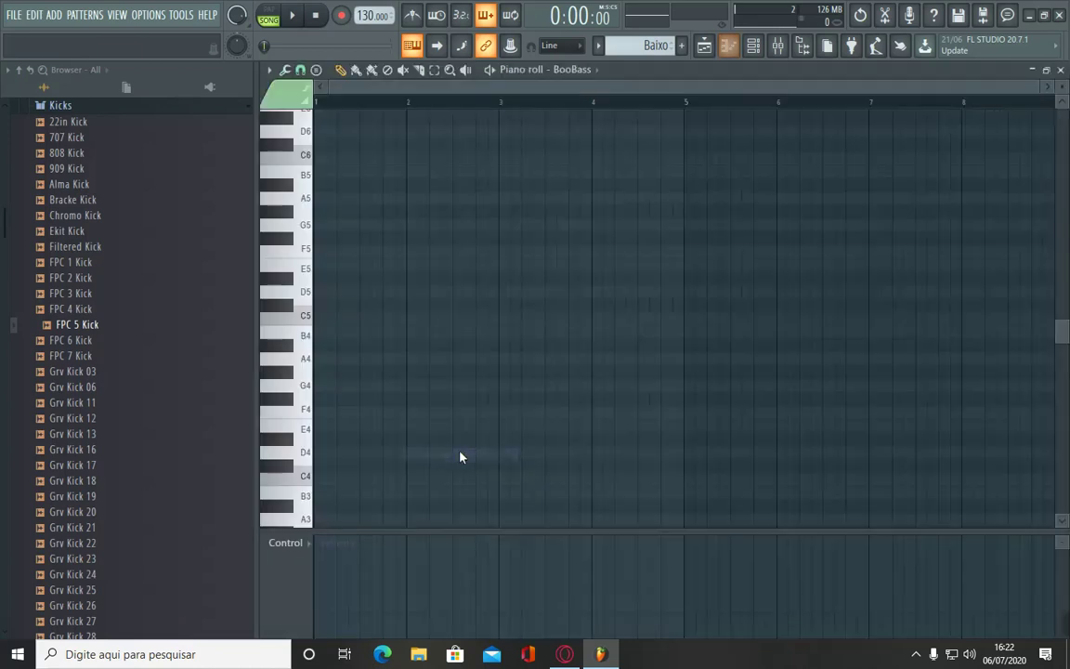
Step: Draw a C5 bass note filling all of bar 1 and start playback
click(319, 318)
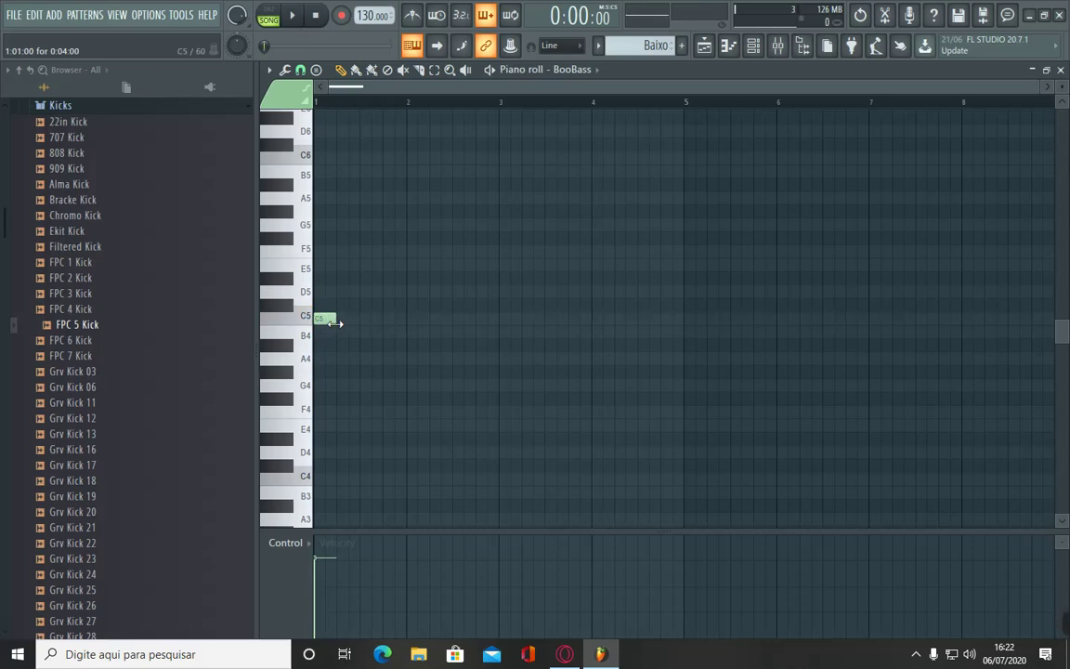
drag(336, 318, 406, 319)
key(space)
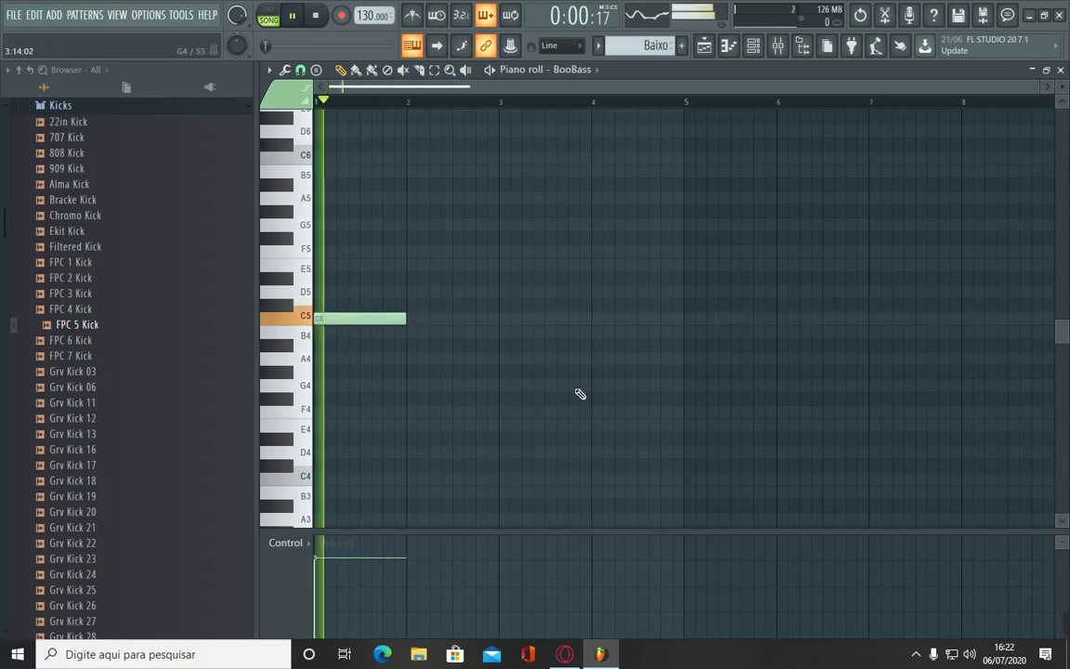
Step: Add full-bar D5 notes in bars 2 and 3 and an A4 note in bar 4, auditioning playback, and close the piano roll
click(414, 293)
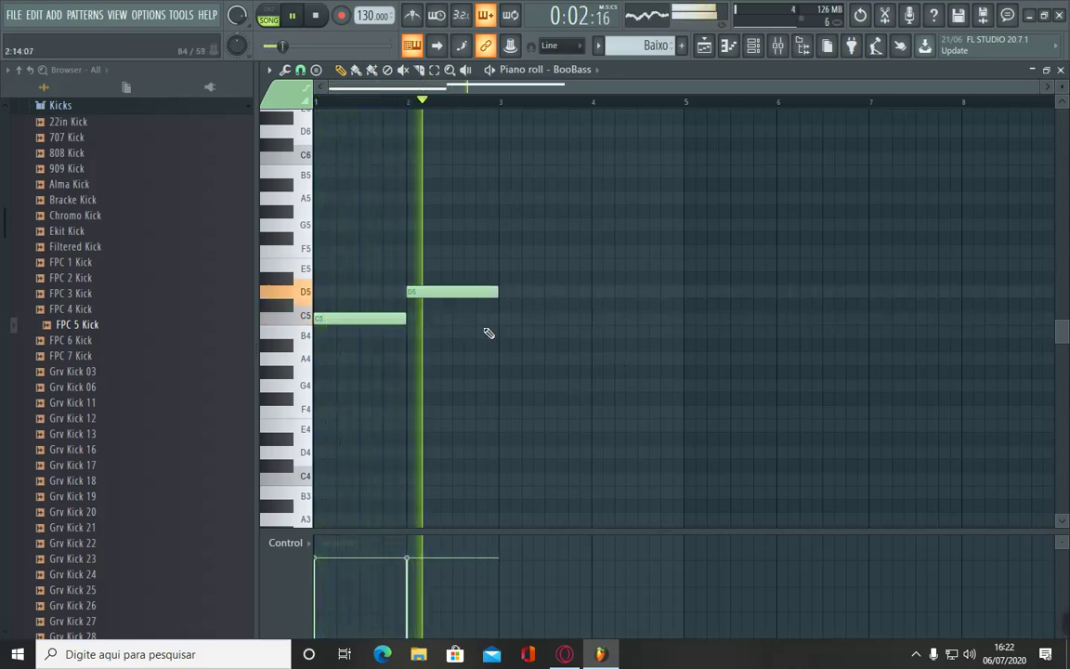
click(515, 293)
drag(578, 294, 535, 289)
key(space)
key(space)
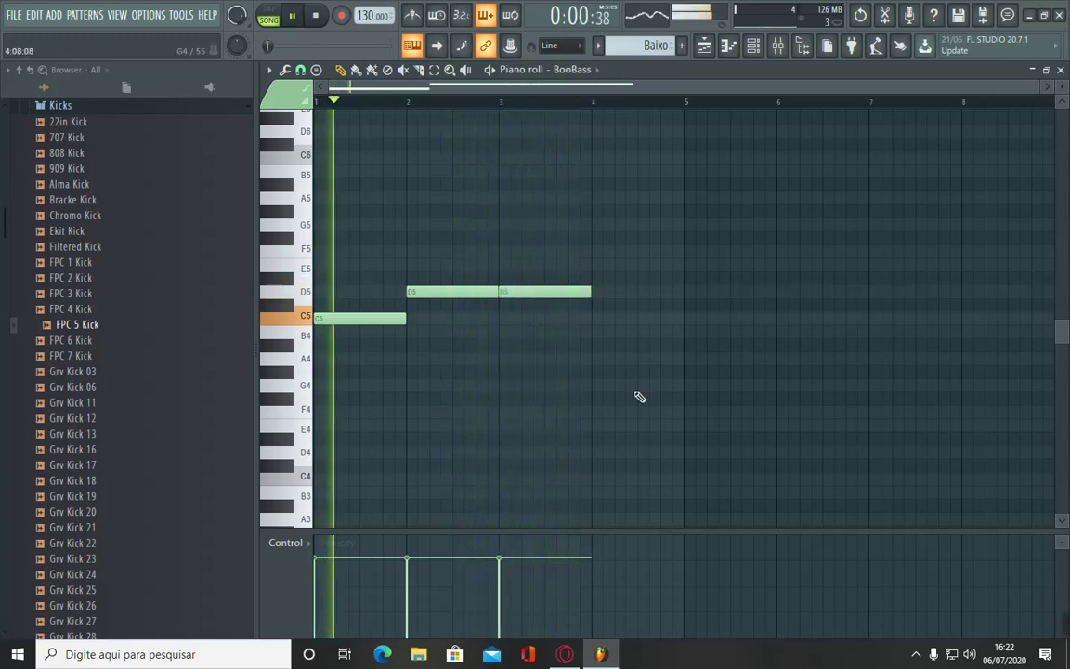
click(602, 362)
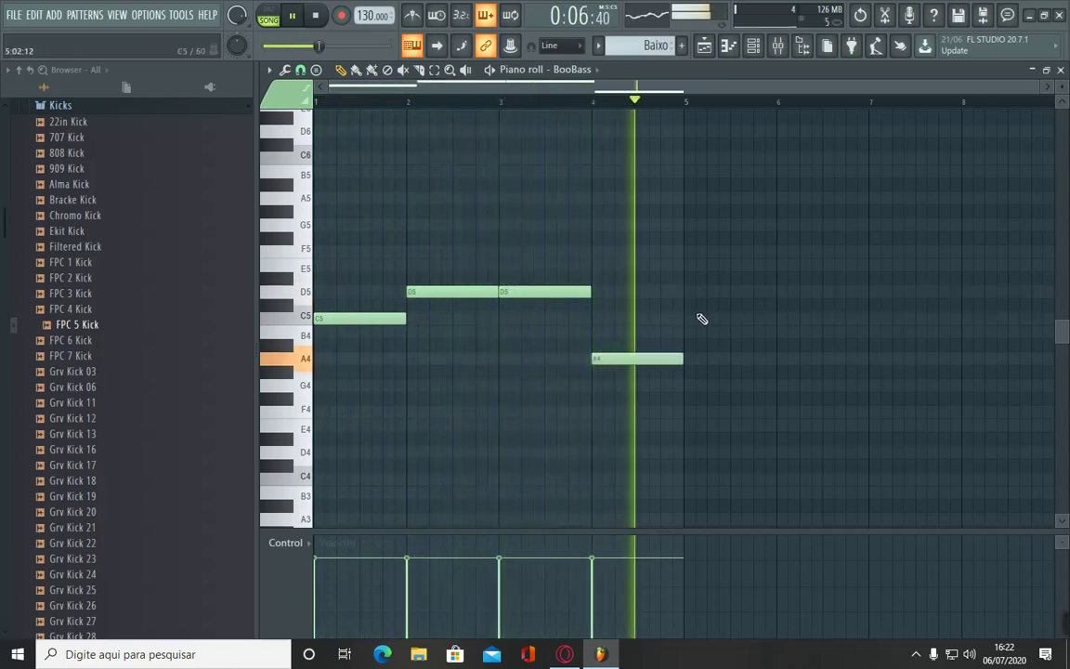
key(space)
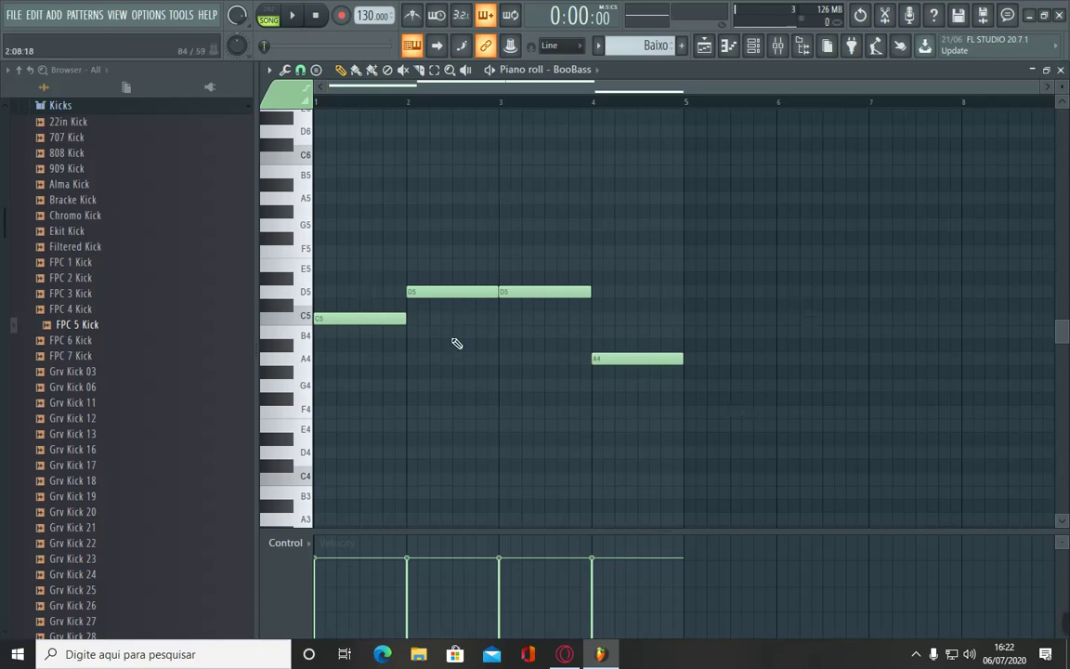
click(1060, 70)
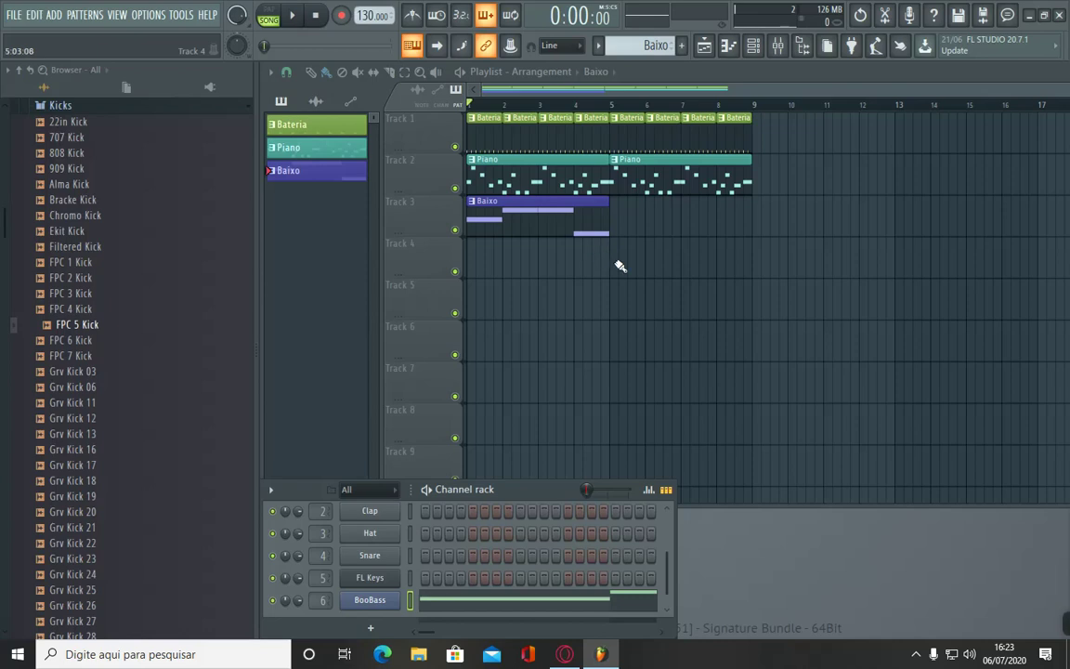
Step: Duplicate the Baixo clip on Track 3 into bars 5 to 8 and make the copy a unique pattern
drag(621, 260, 465, 197)
key(ctrl+b)
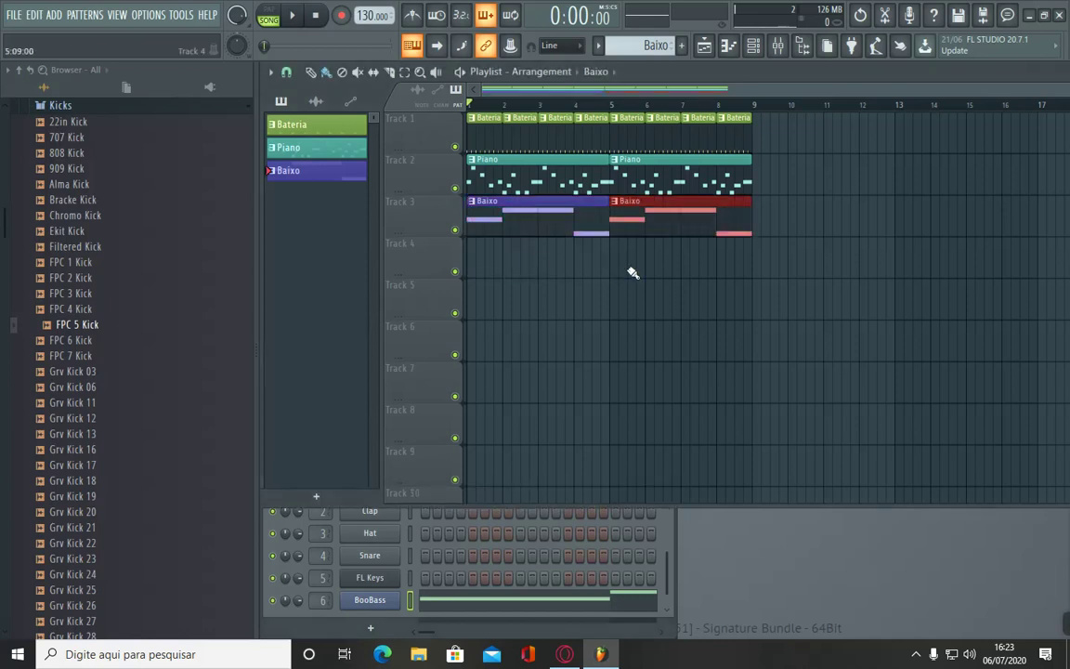
drag(693, 223, 641, 227)
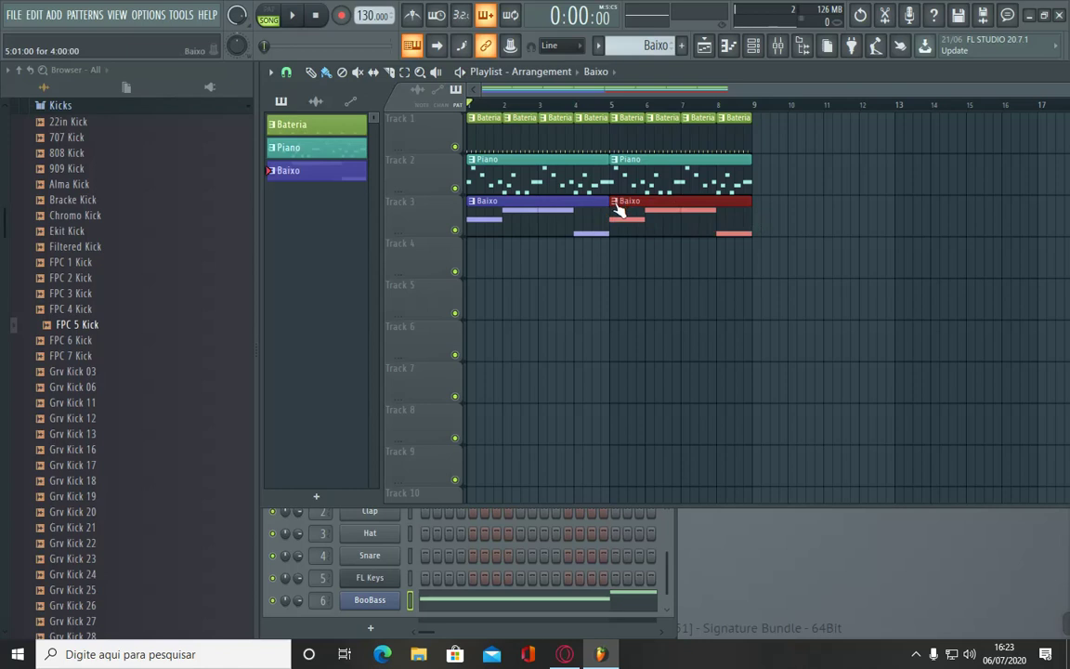
right_click(617, 207)
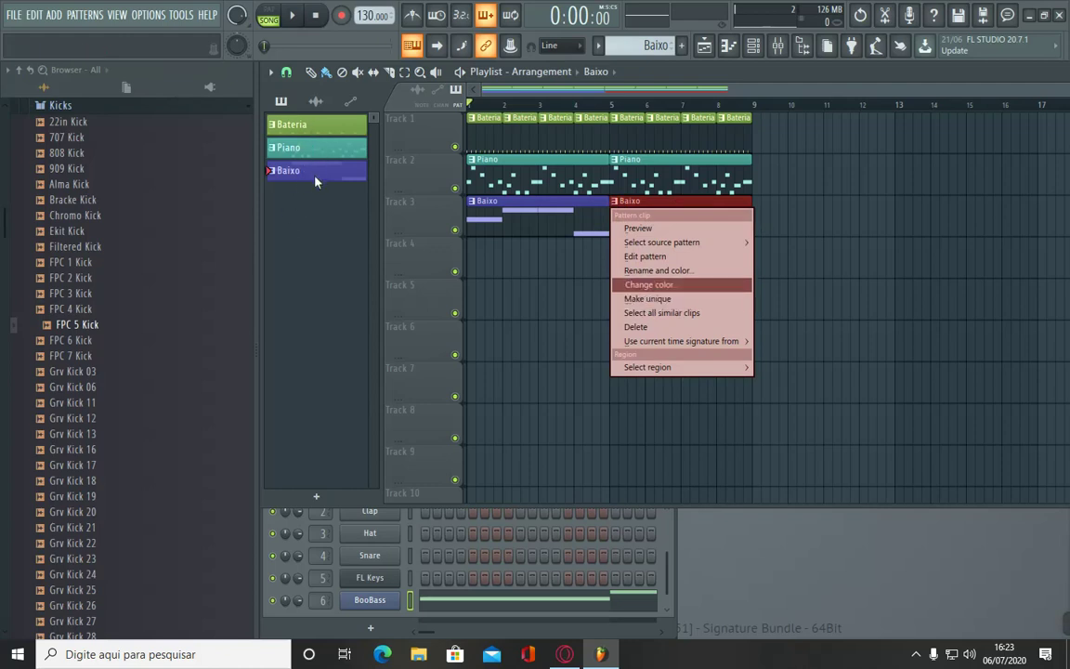
click(650, 299)
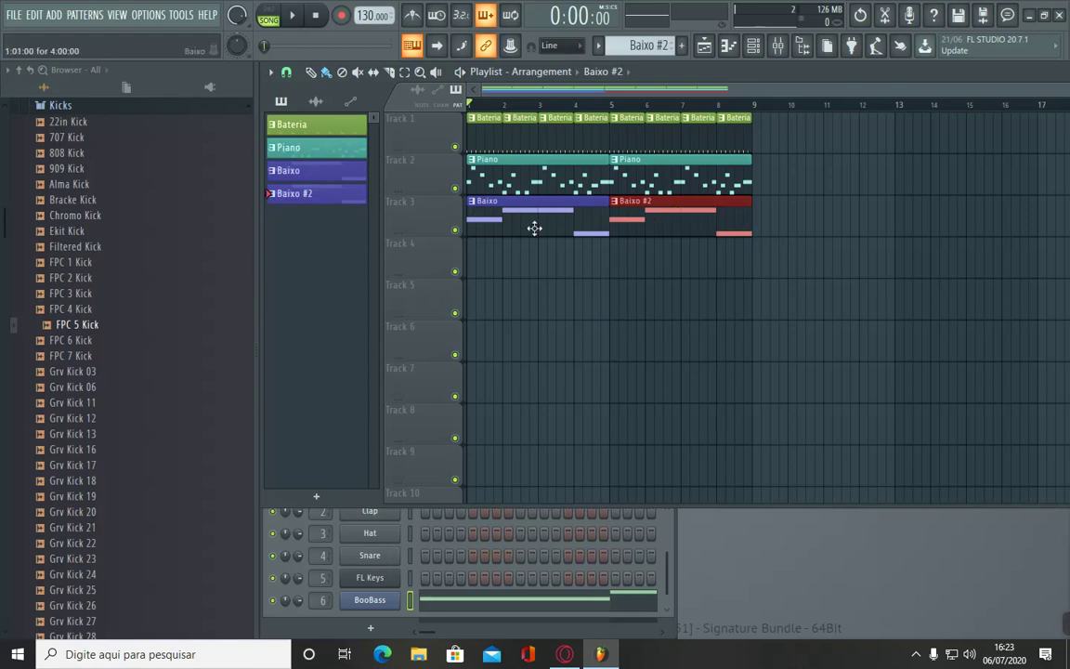
Step: Open the Baixo #2 clip's notes and raise the bar 4 note to B4
double_click(690, 219)
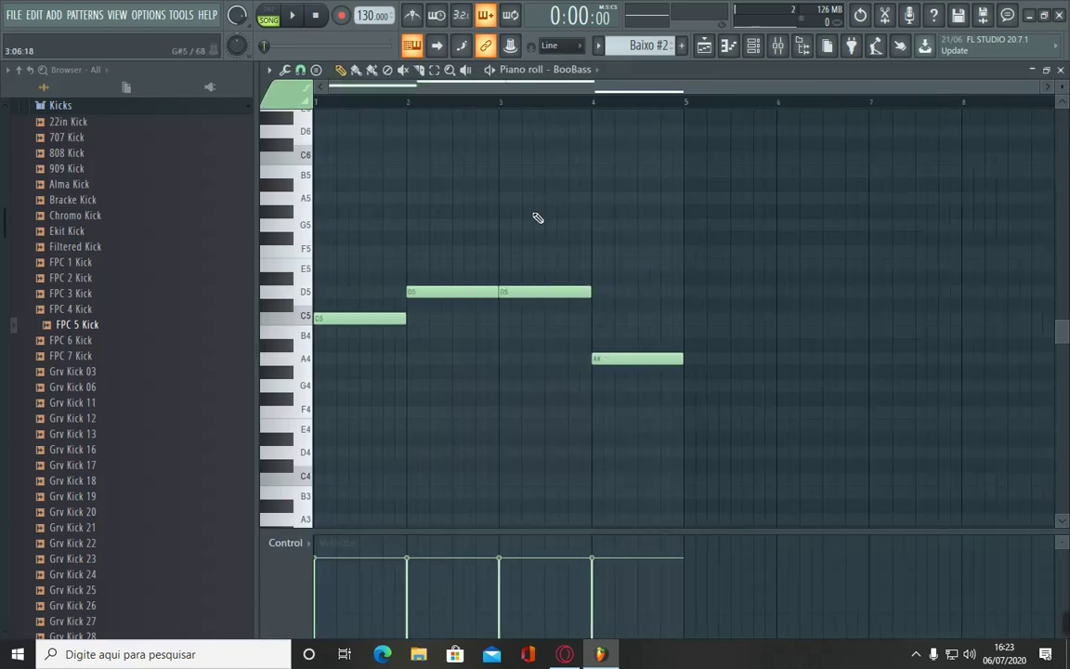
scroll(564, 434, up, 6)
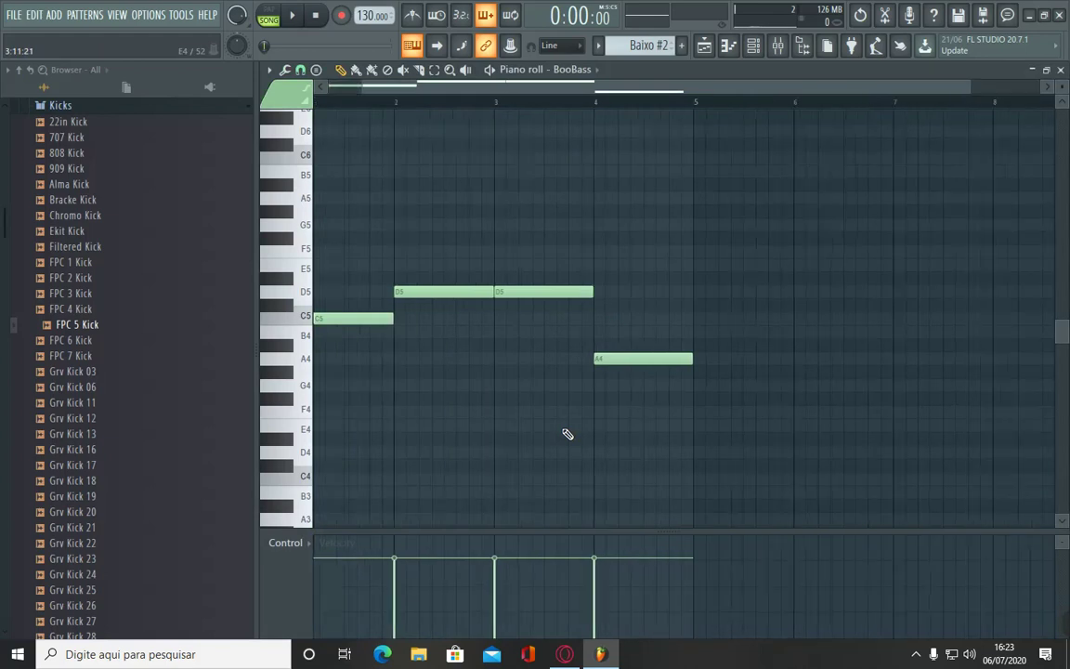
scroll(567, 433, down, 5)
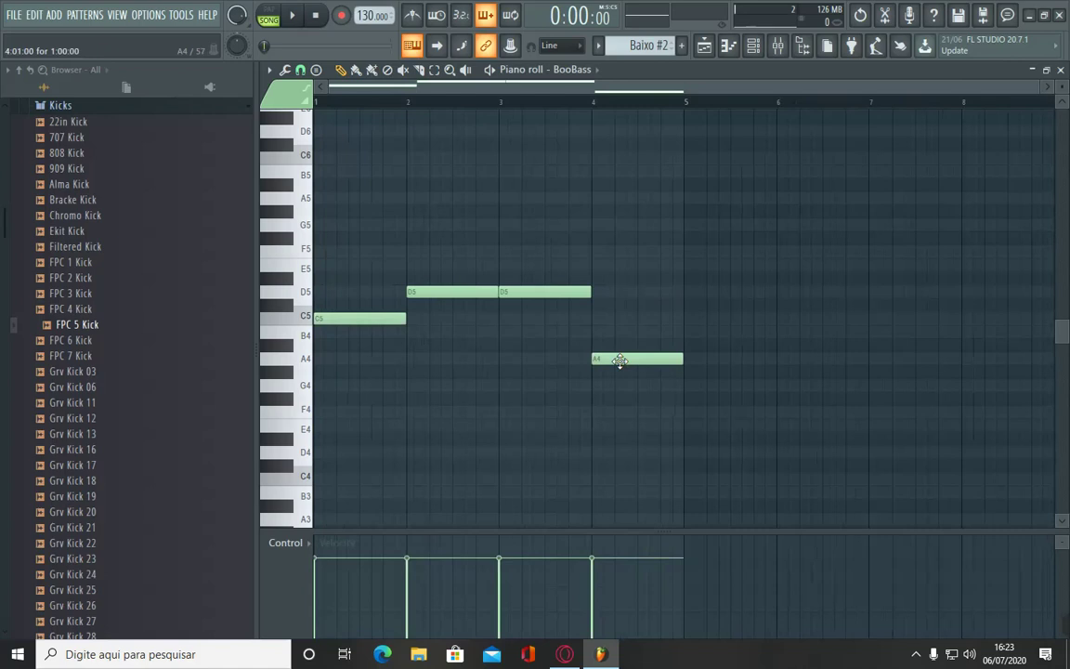
drag(620, 361, 614, 324)
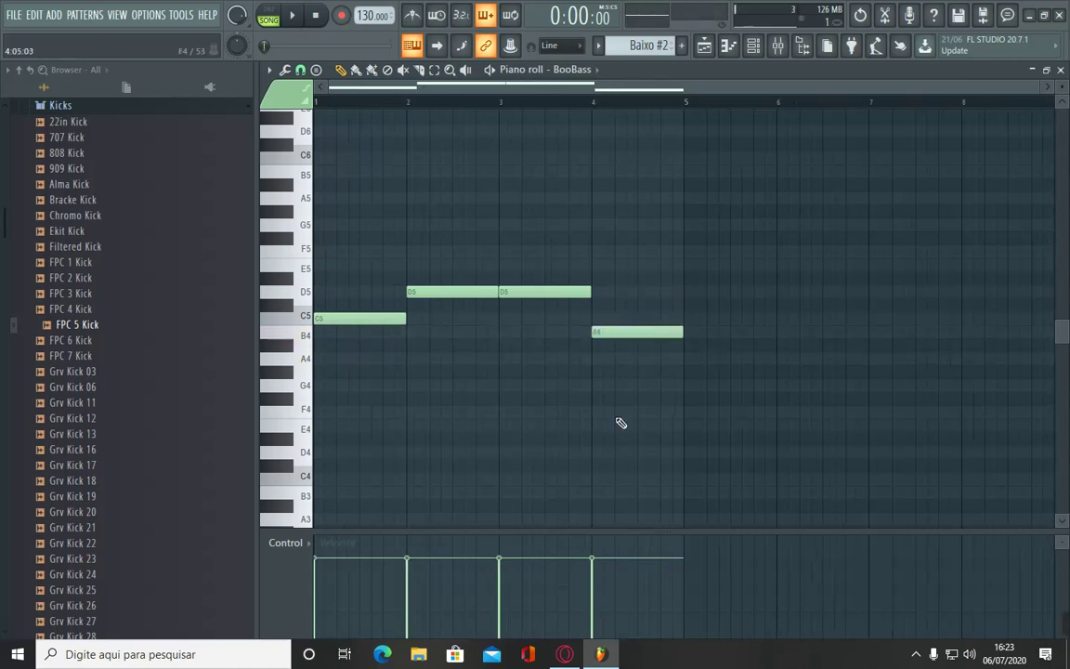
Step: Play the arrangement with the edited bass line, return to the playlist, stop playback and deselect the second bass clip
key(space)
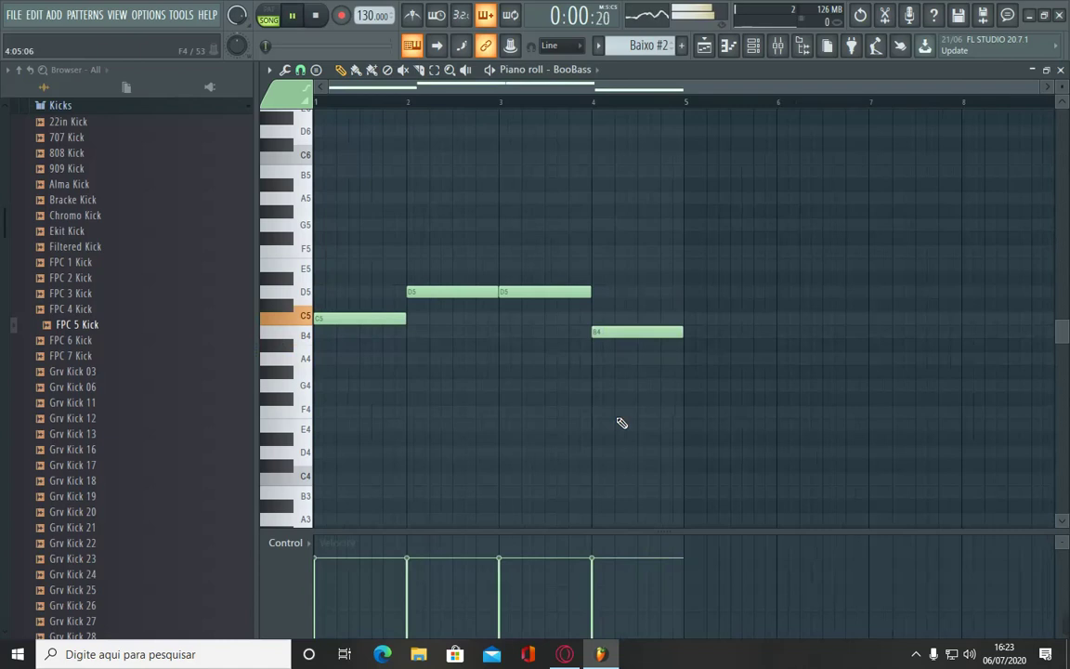
click(1060, 72)
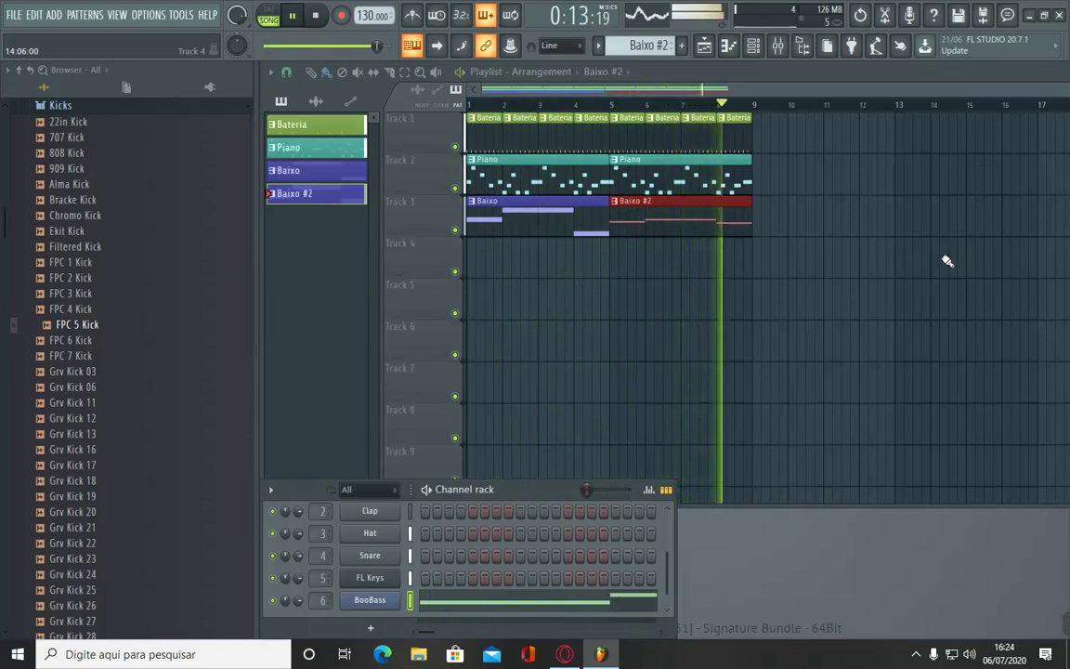
key(space)
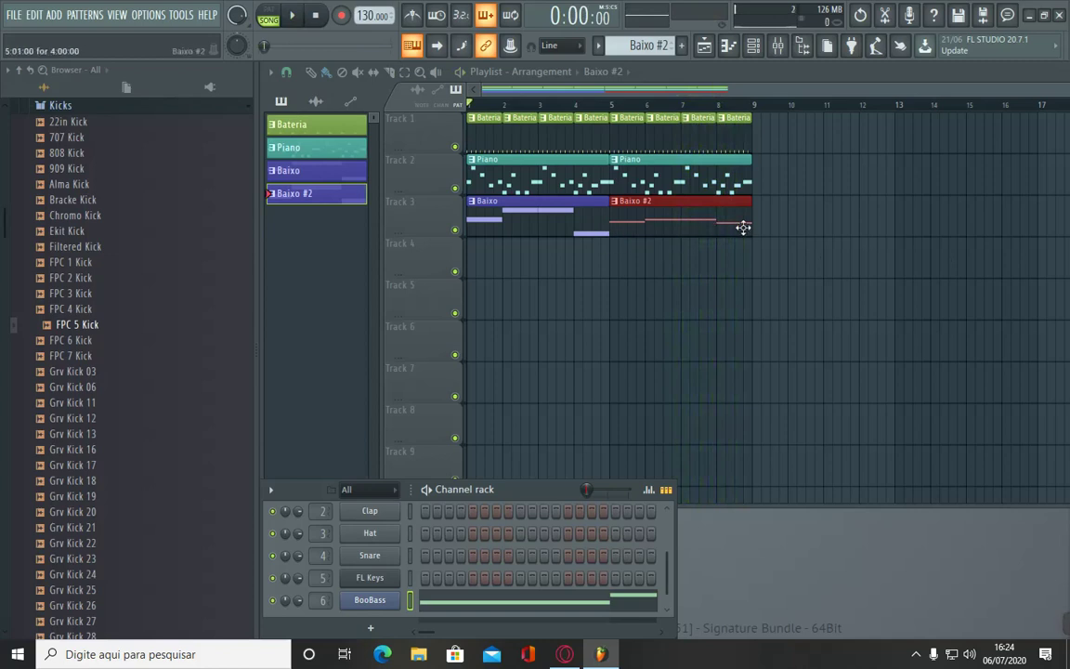
click(774, 228)
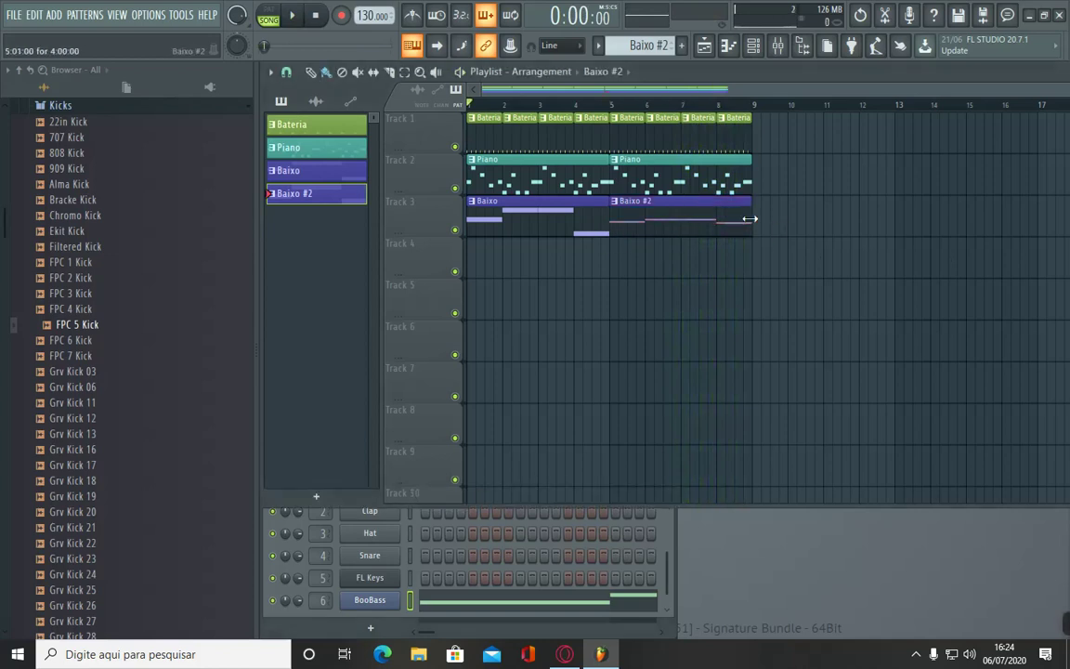
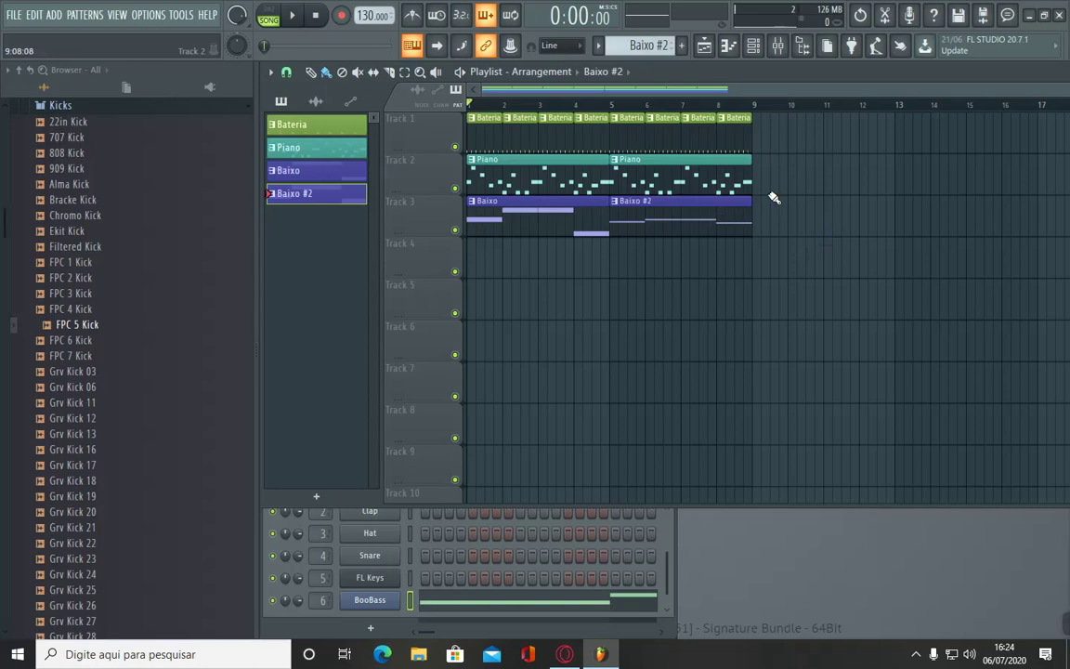
Step: Collapse the Kicks sample folder and create a new pattern named "base" with a red color
scroll(37, 214, up, 3)
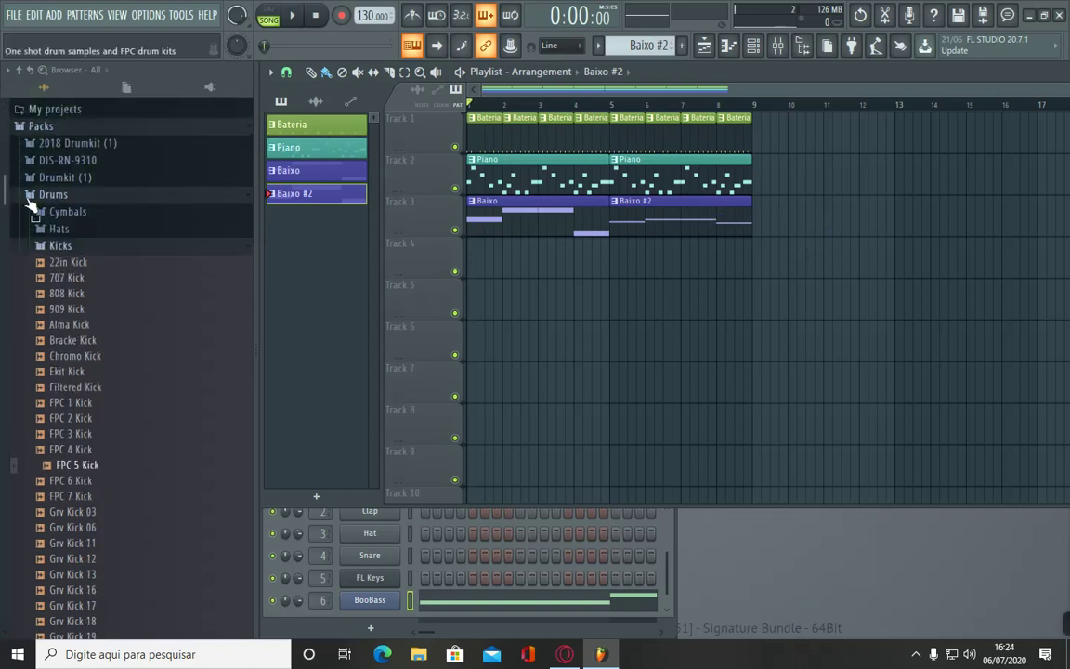
click(51, 244)
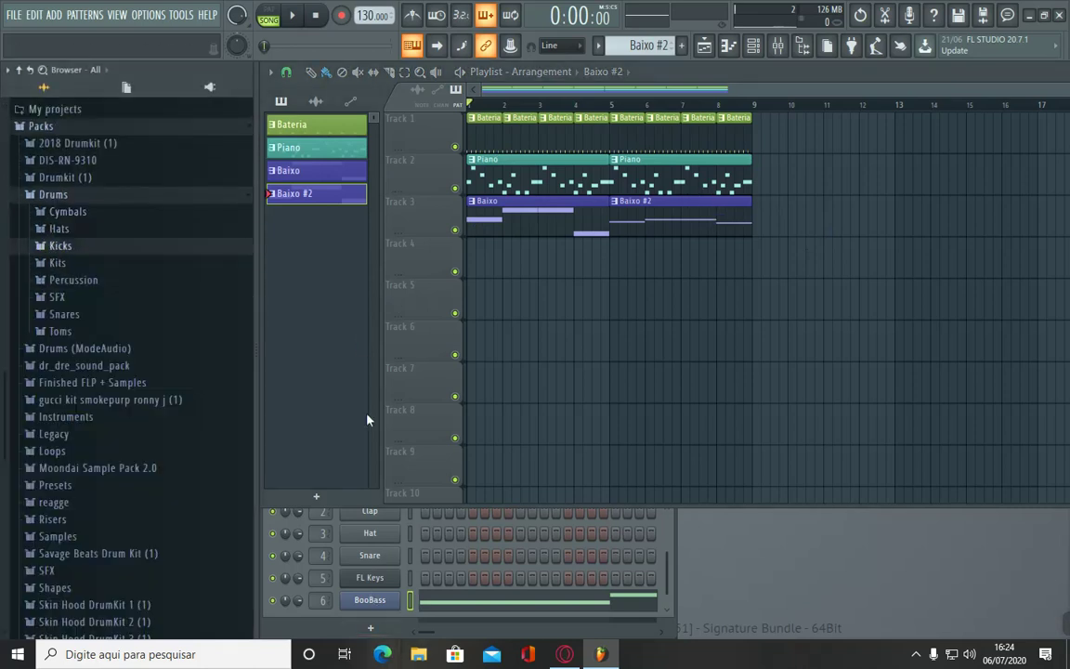
click(681, 45)
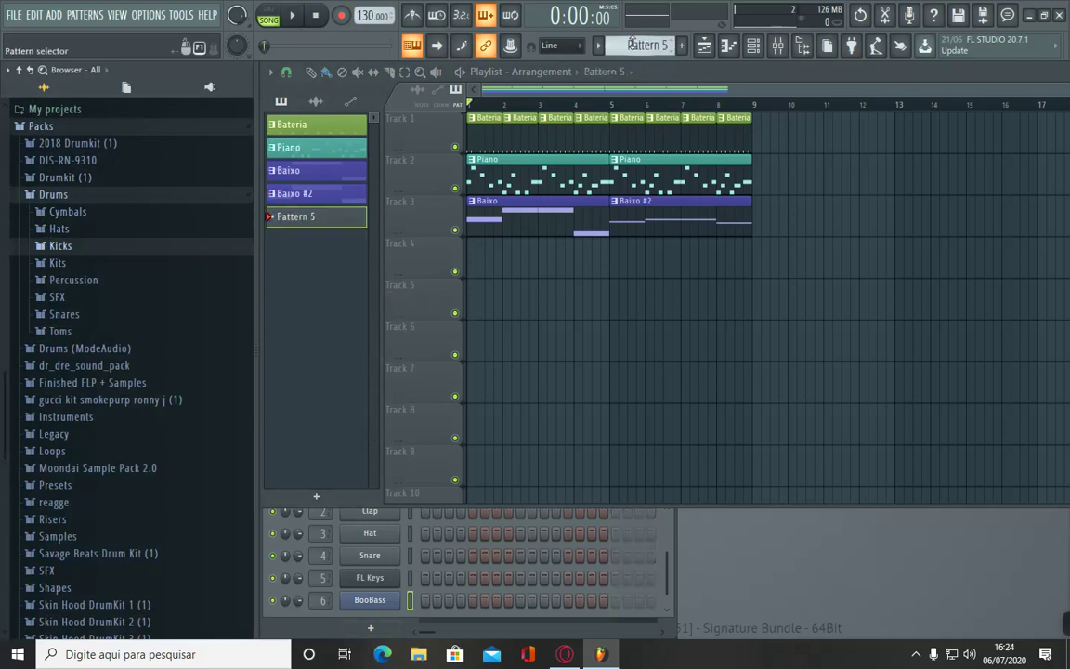
right_click(296, 217)
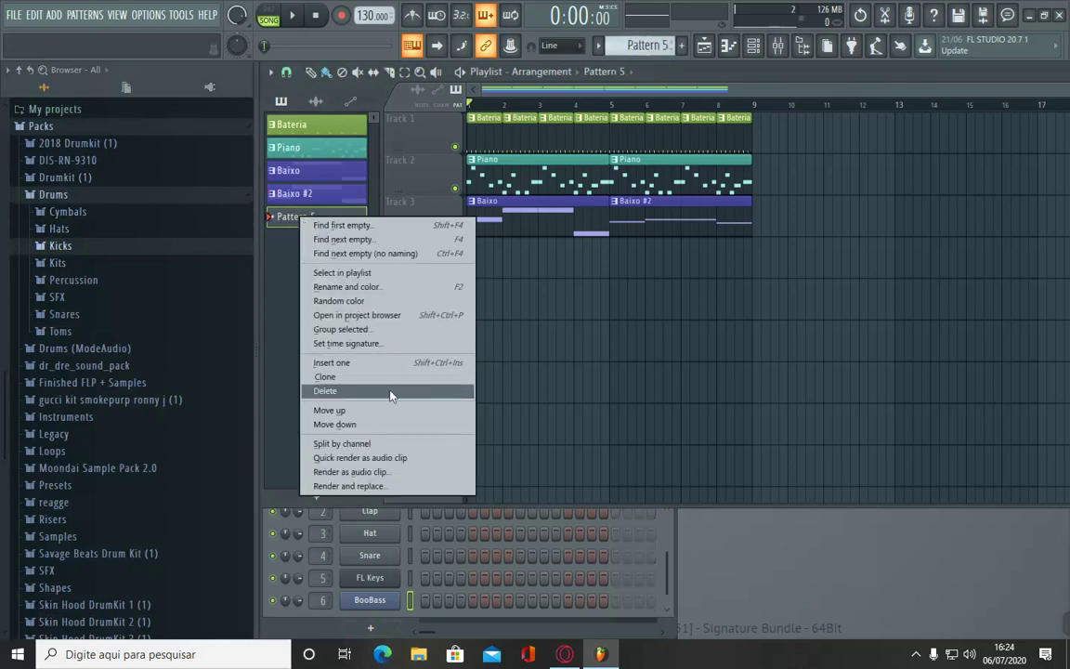
click(406, 287)
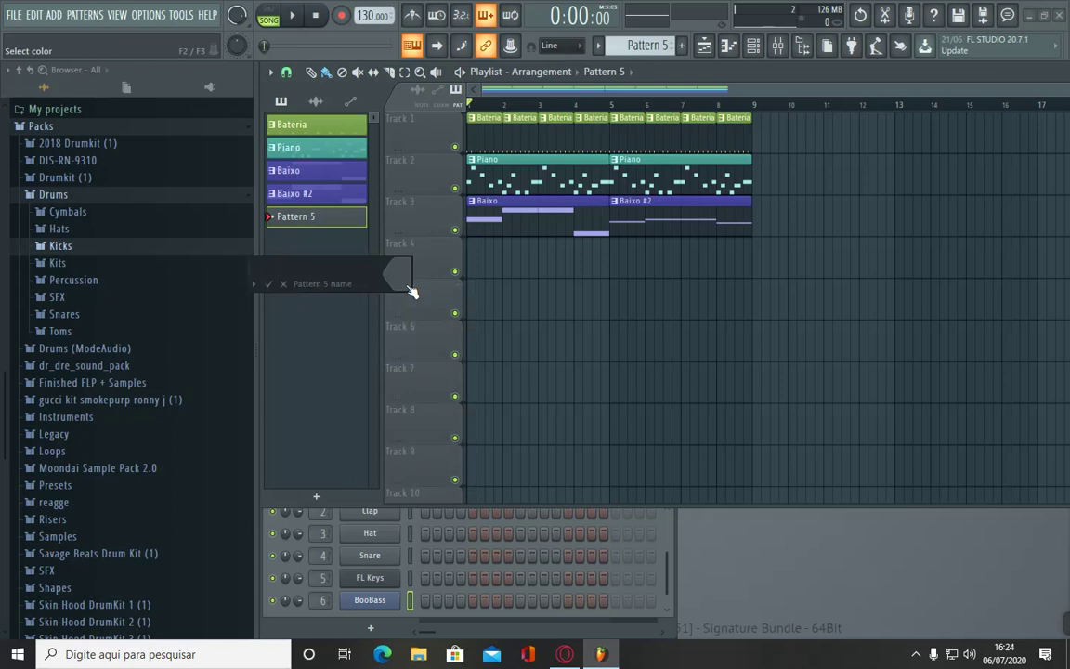
text(base)
click(408, 286)
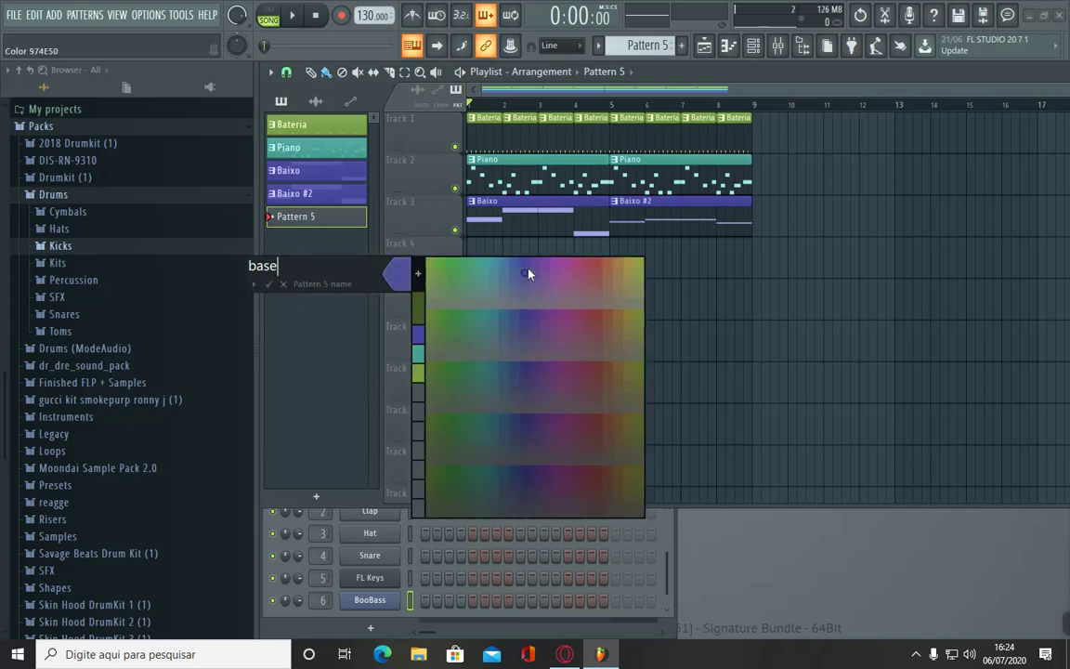
click(592, 269)
click(268, 283)
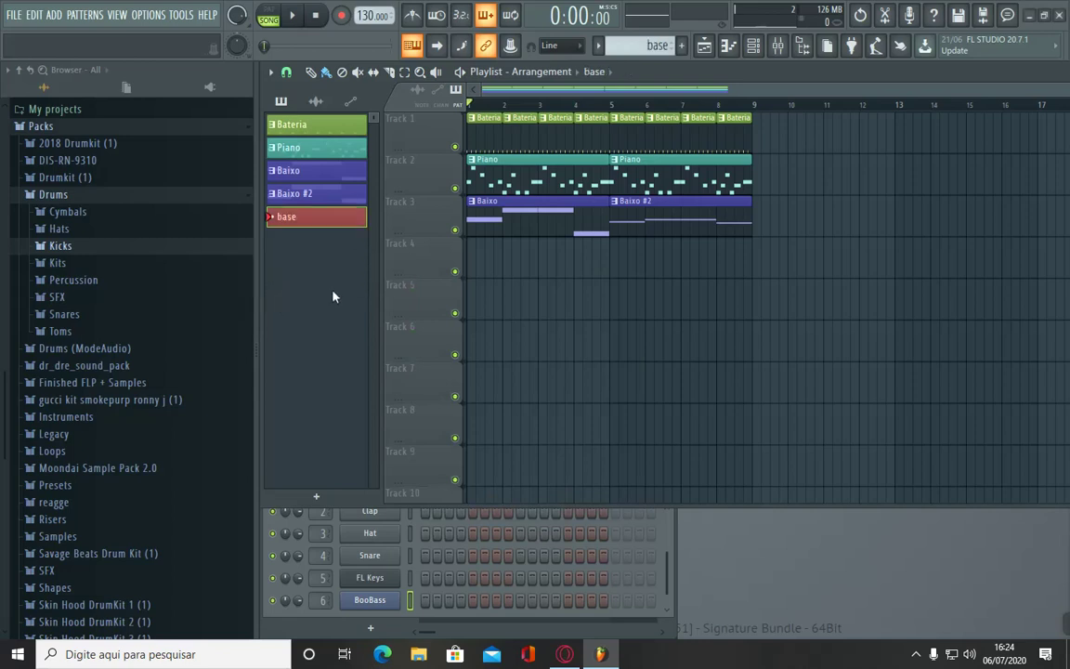
Step: Place a base clip starting midway through bar 1 on Track 4 and add a Sawer channel to the channel rack
click(488, 253)
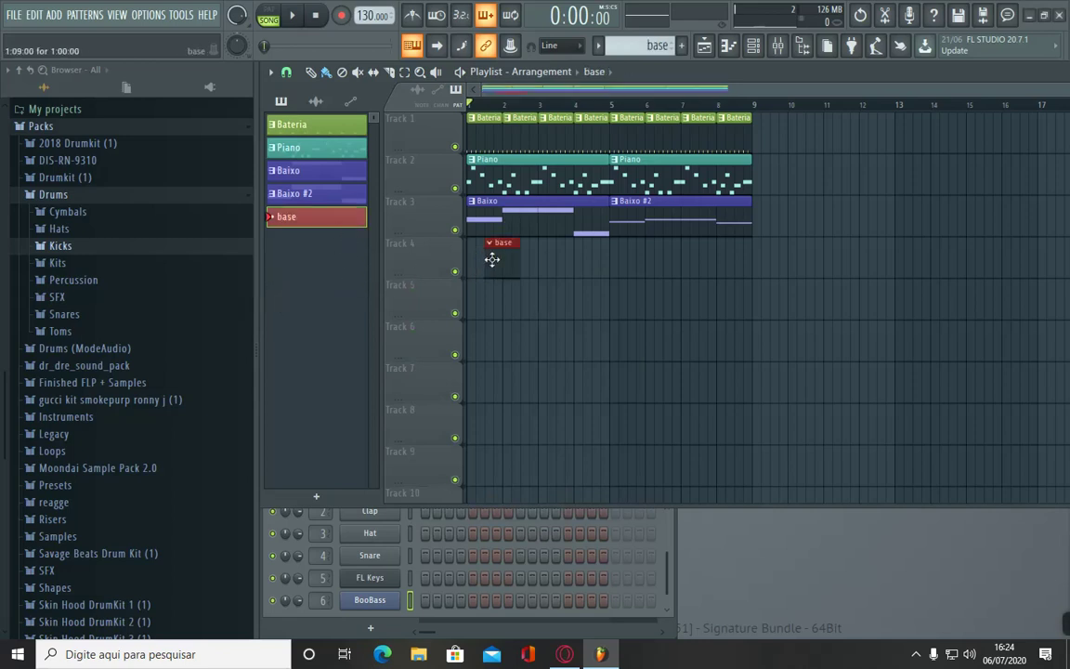
click(370, 627)
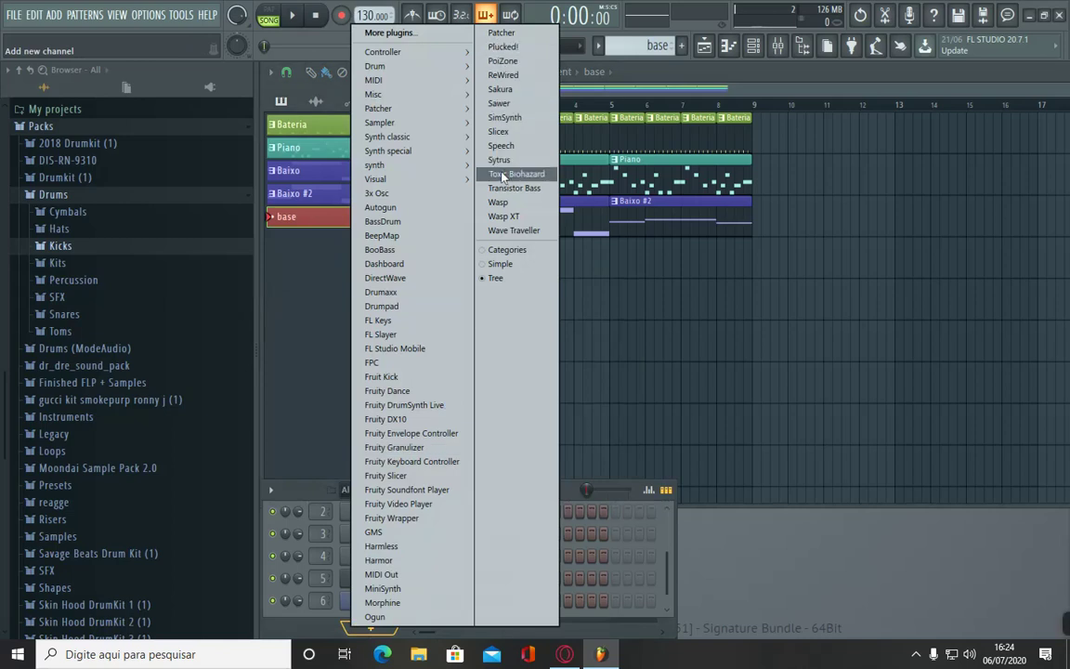
click(534, 105)
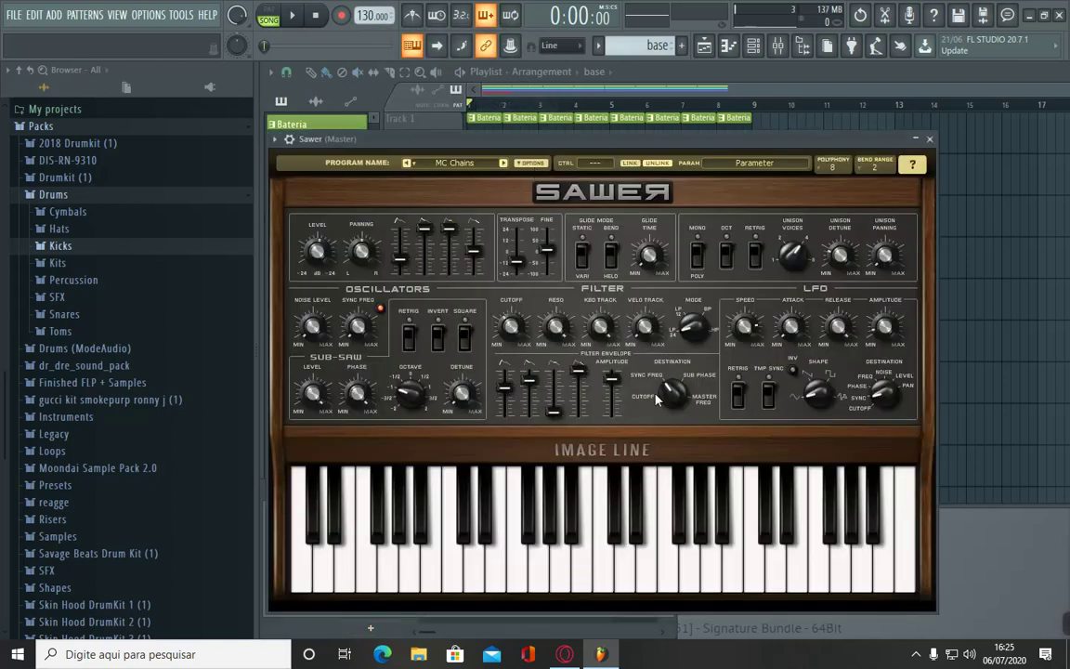
Step: Open Sawer's preset library and audition the Ambient bank's programs from MC Chains through MC YogSototh
click(459, 163)
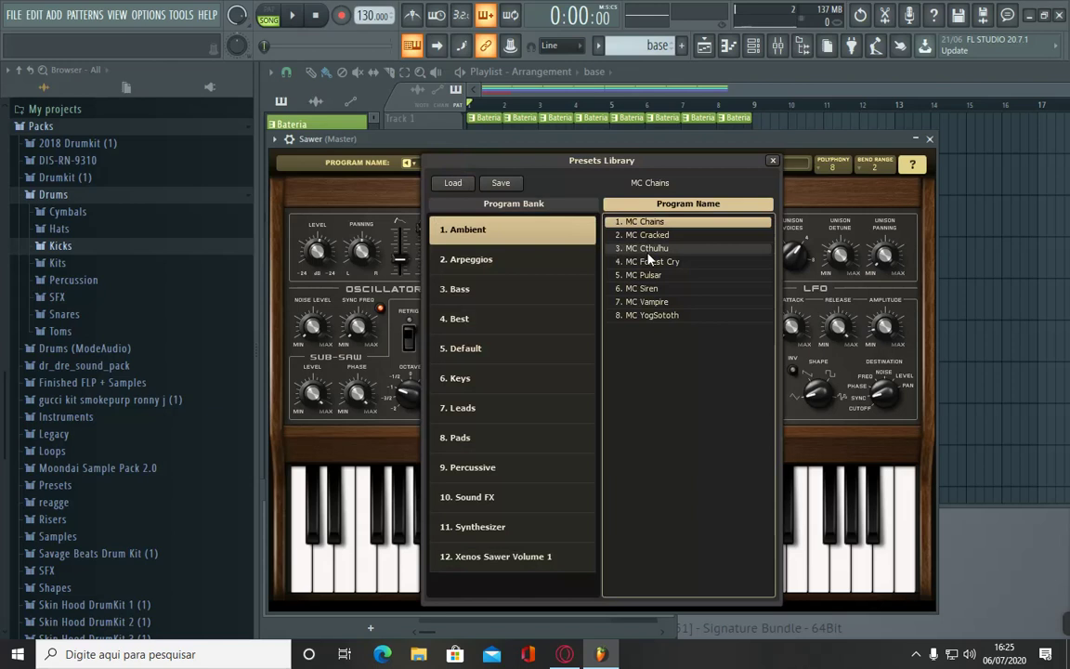
key(Down)
key(Down)
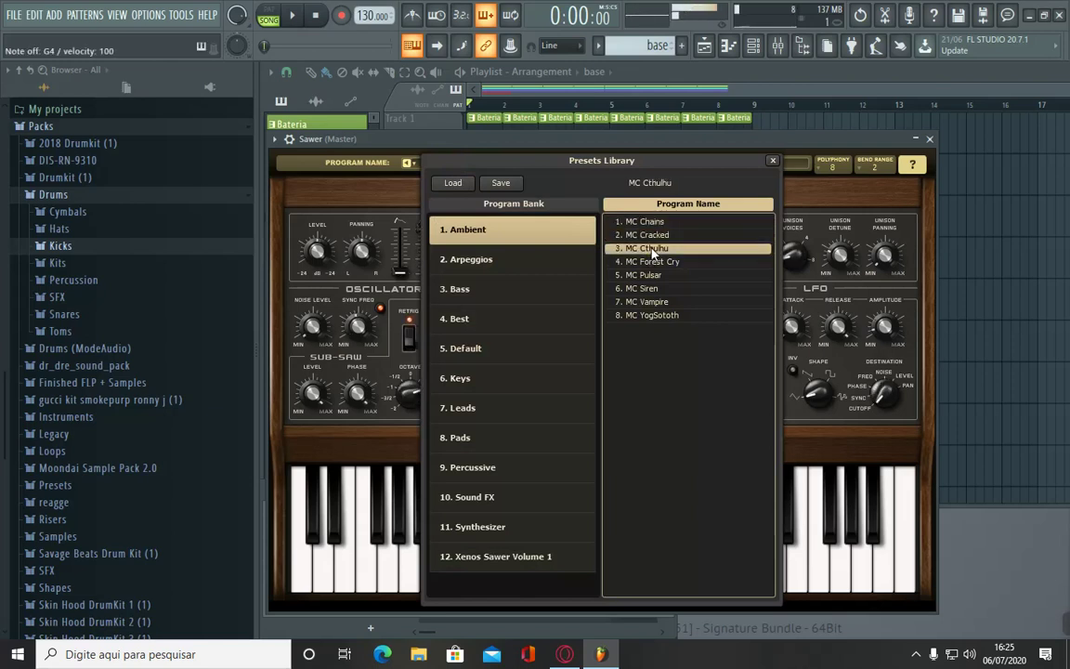
key(Down)
key(Down)
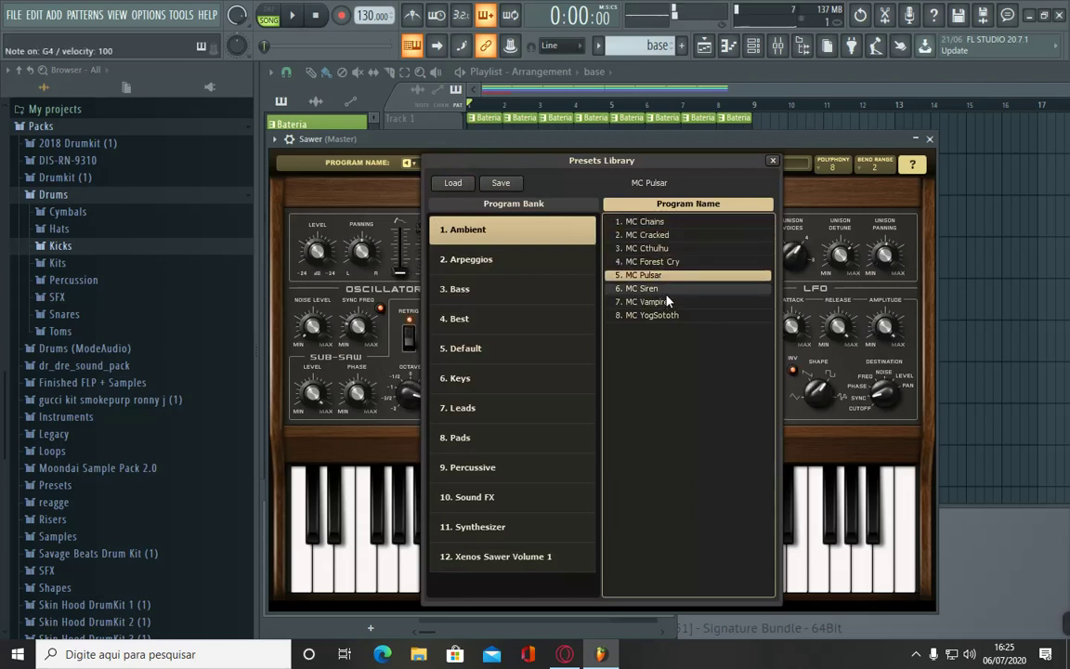
key(Down)
key(Down)
key(Down)
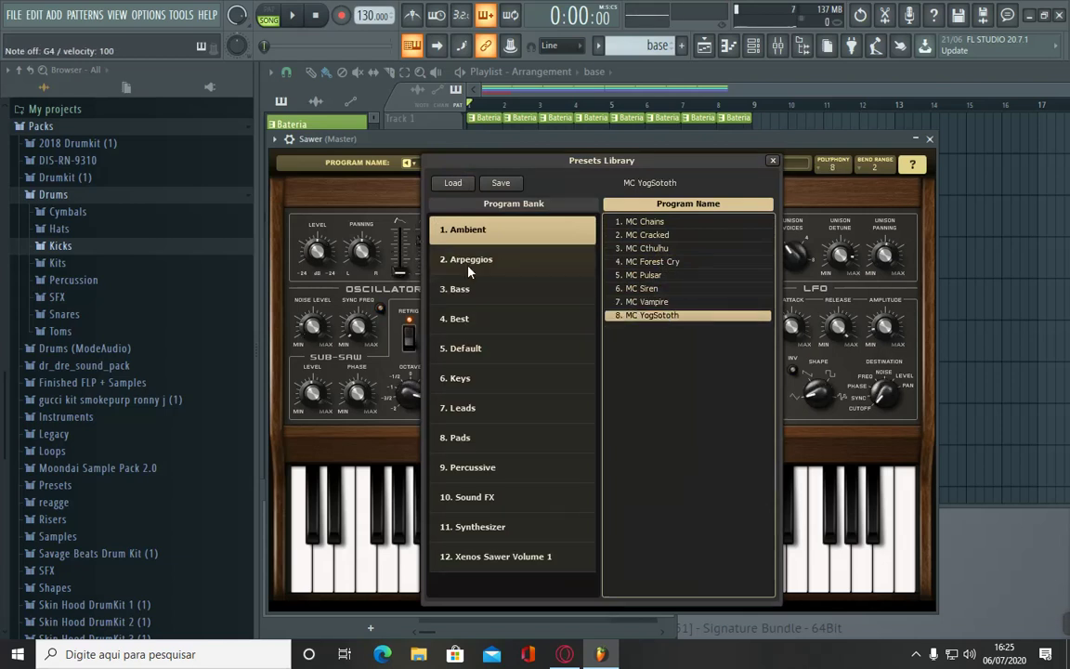
Step: Audition programs in Sawer's Arpeggios bank, keep FG Angels Breath loaded and close the synth
click(469, 268)
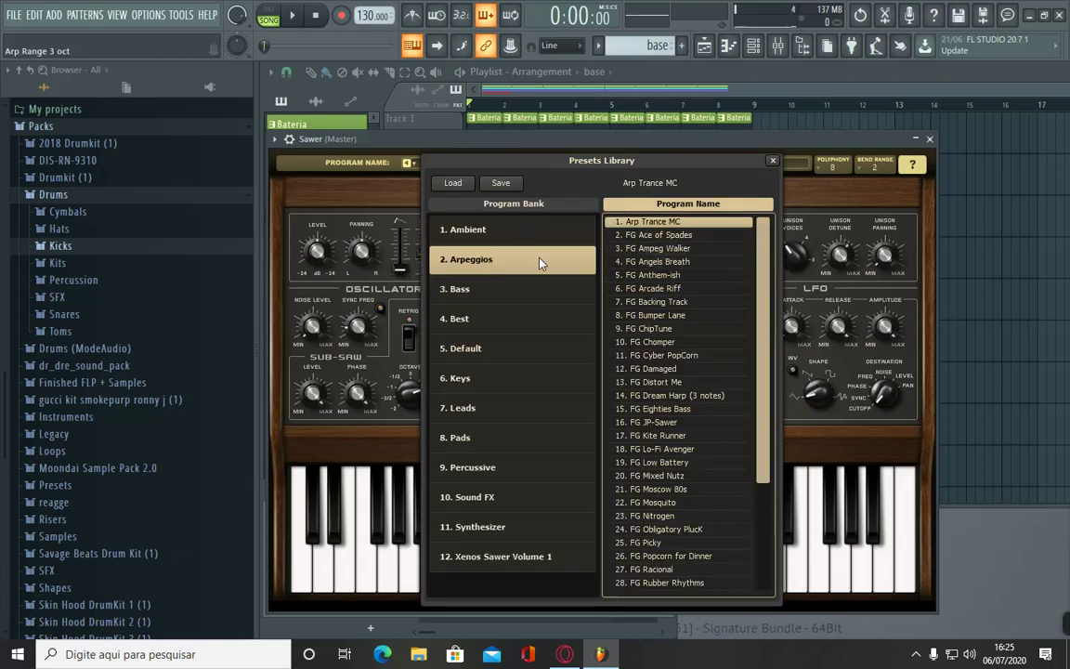
click(644, 240)
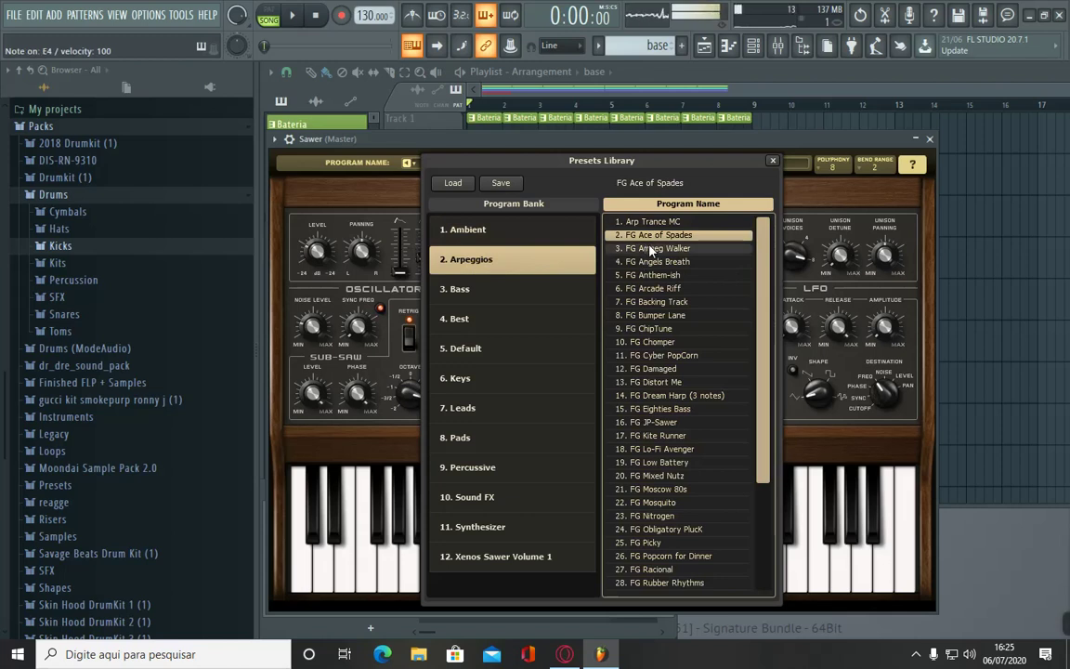
click(656, 263)
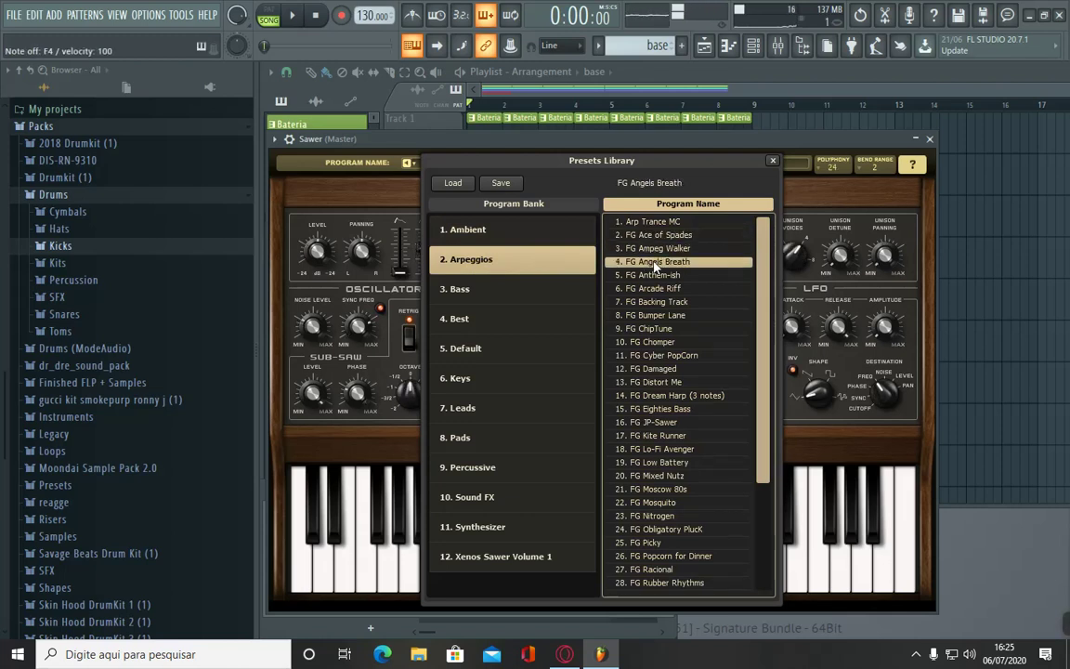
click(772, 160)
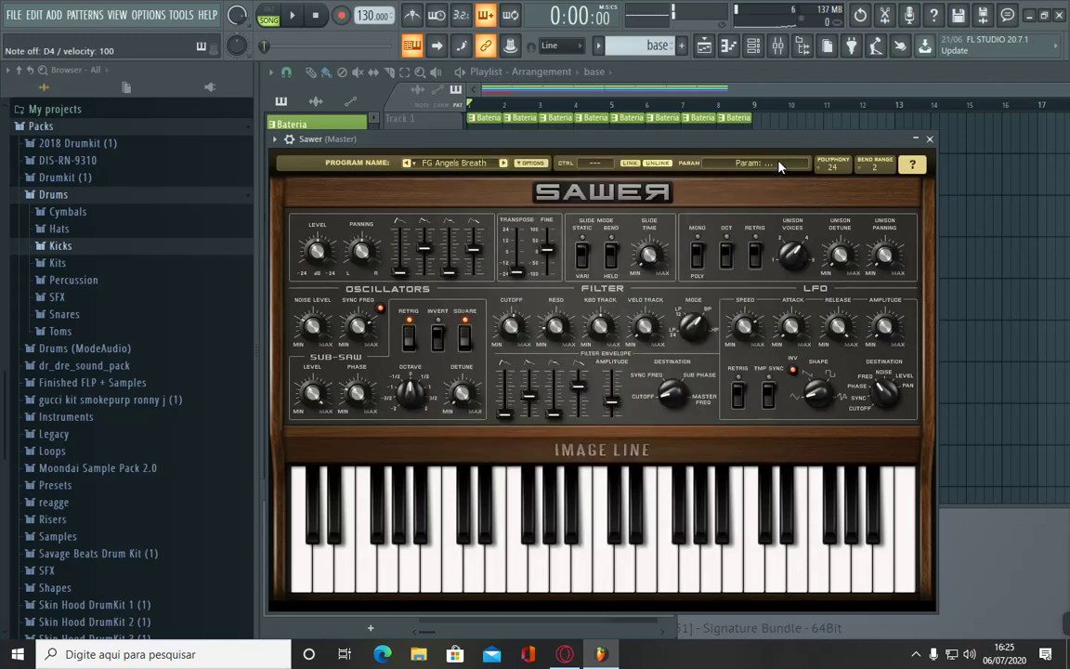
click(930, 139)
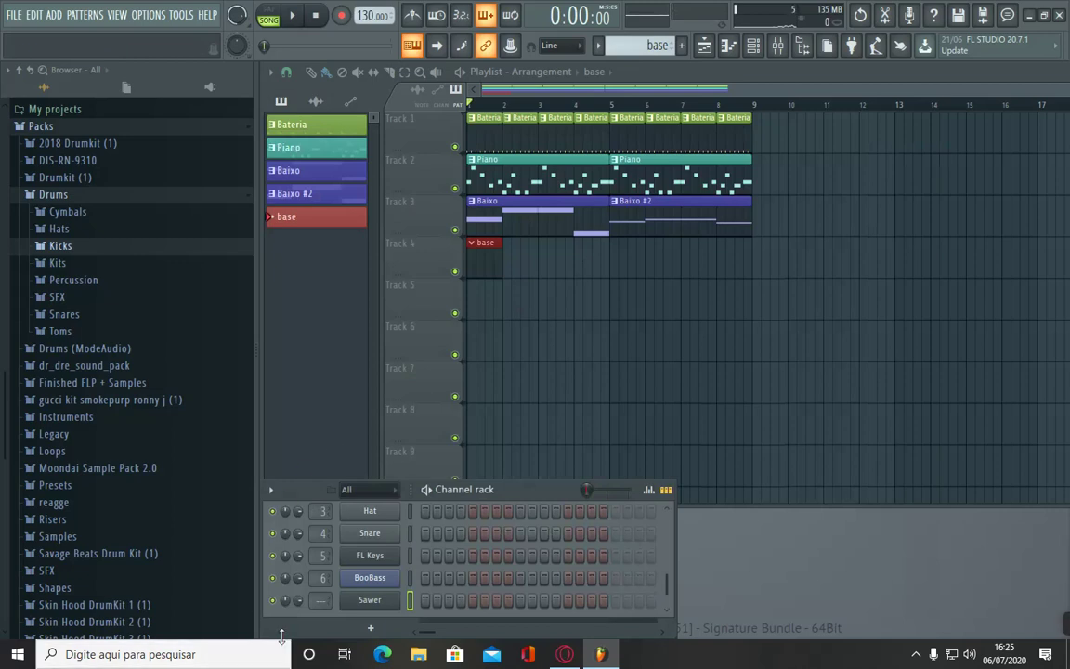
Step: Route Sawer to mixer track 7, rehearse along with the arrangement in the base pattern's Sawer piano roll and return to the playlist
drag(317, 600, 325, 556)
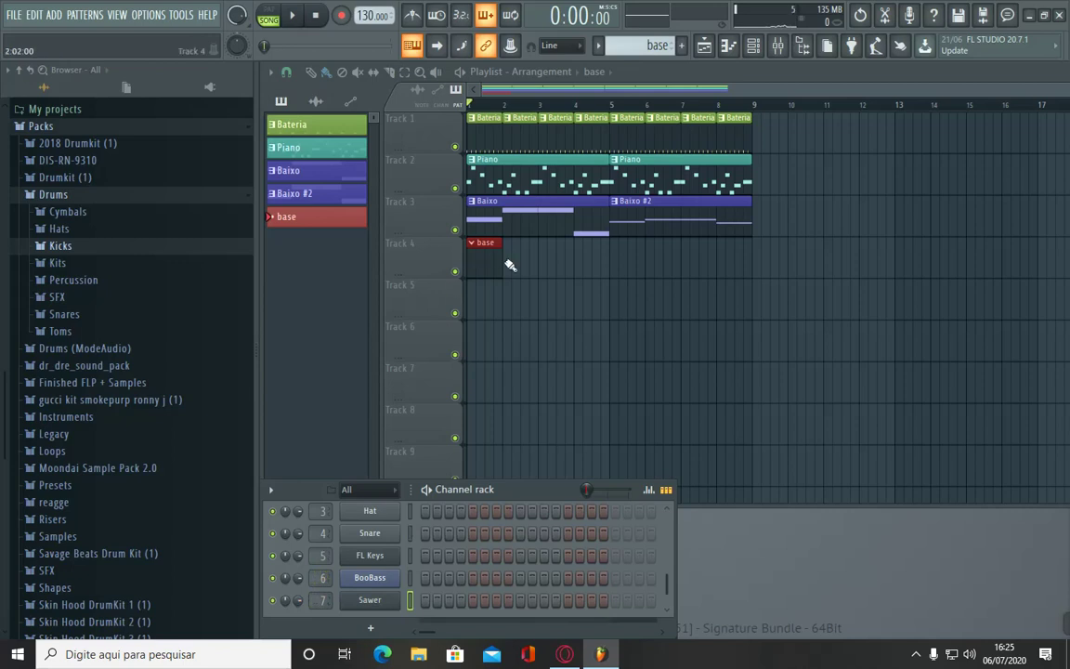
click(302, 226)
click(302, 226)
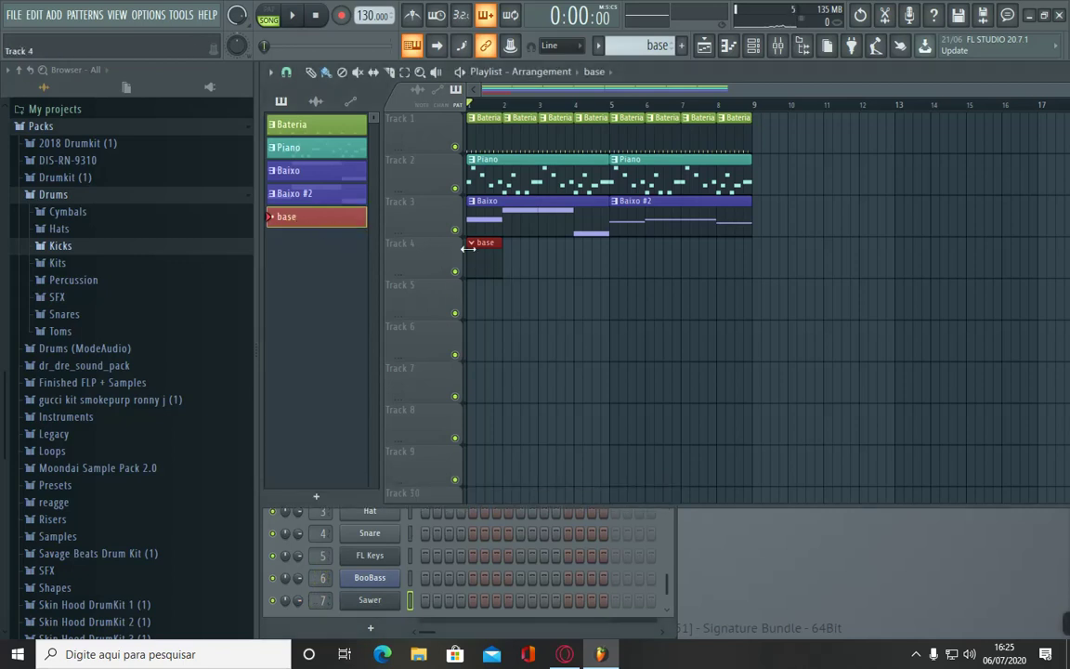
right_click(375, 602)
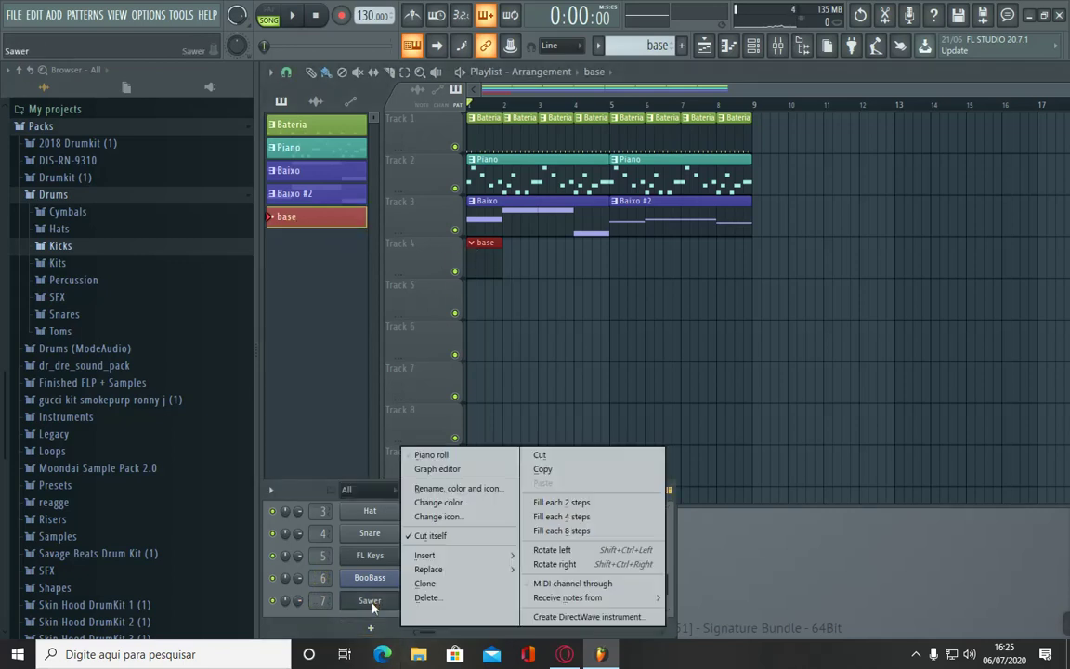
click(441, 458)
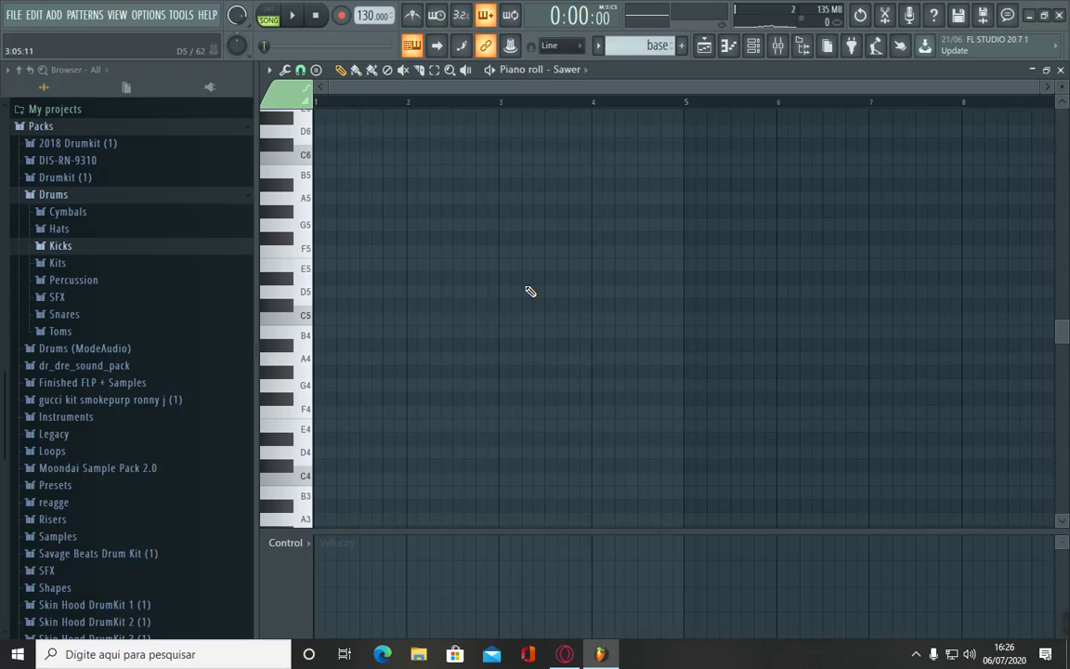
key(space)
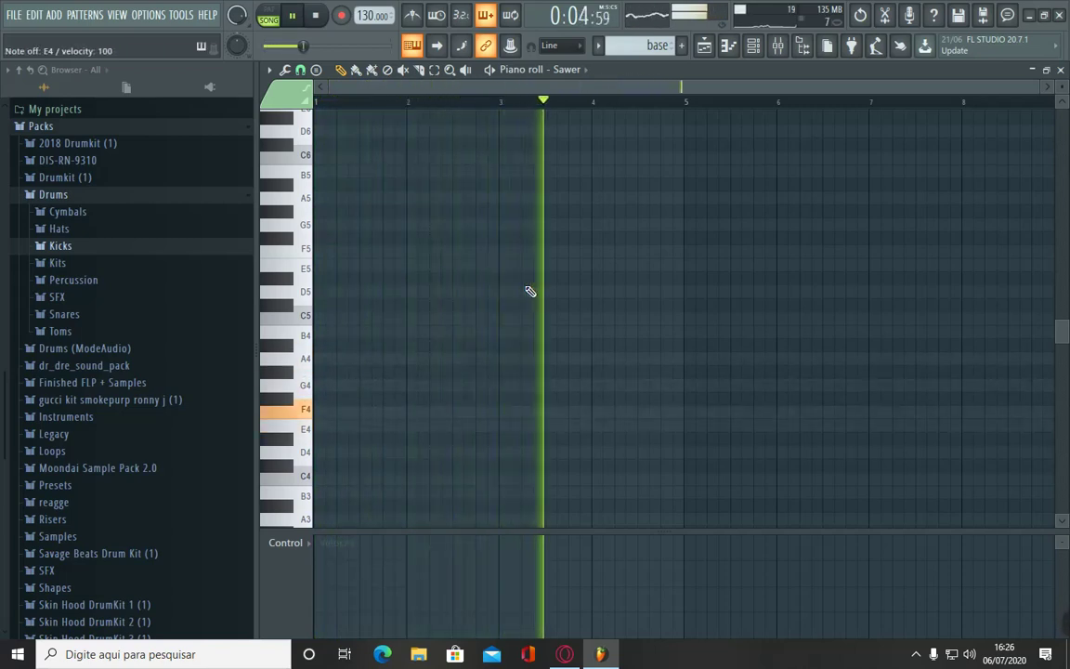
key(space)
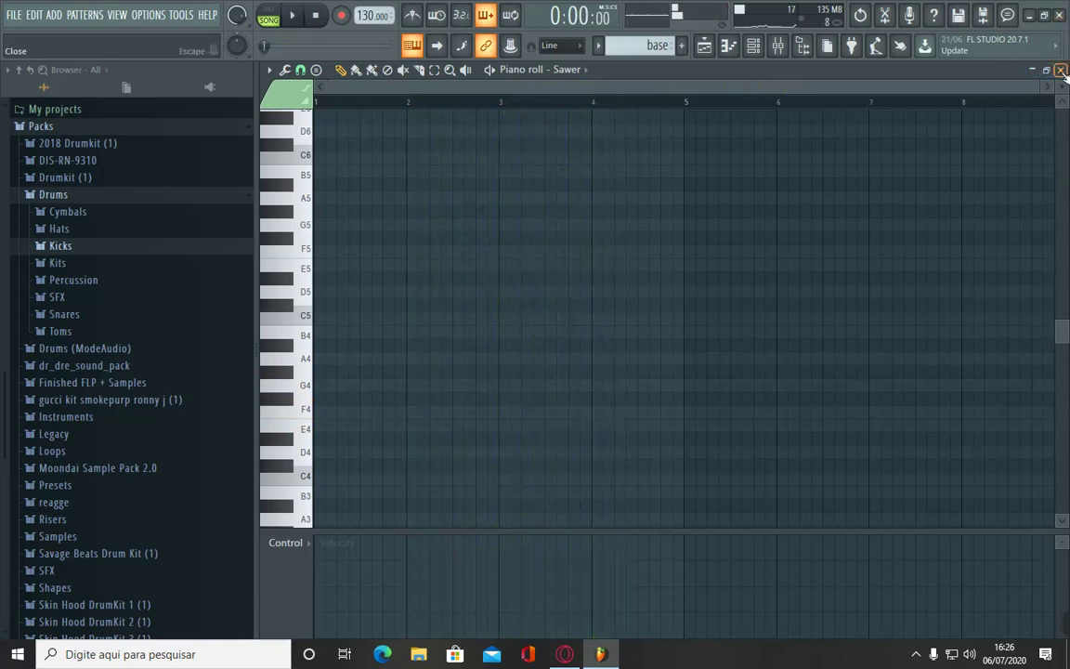
key(F5)
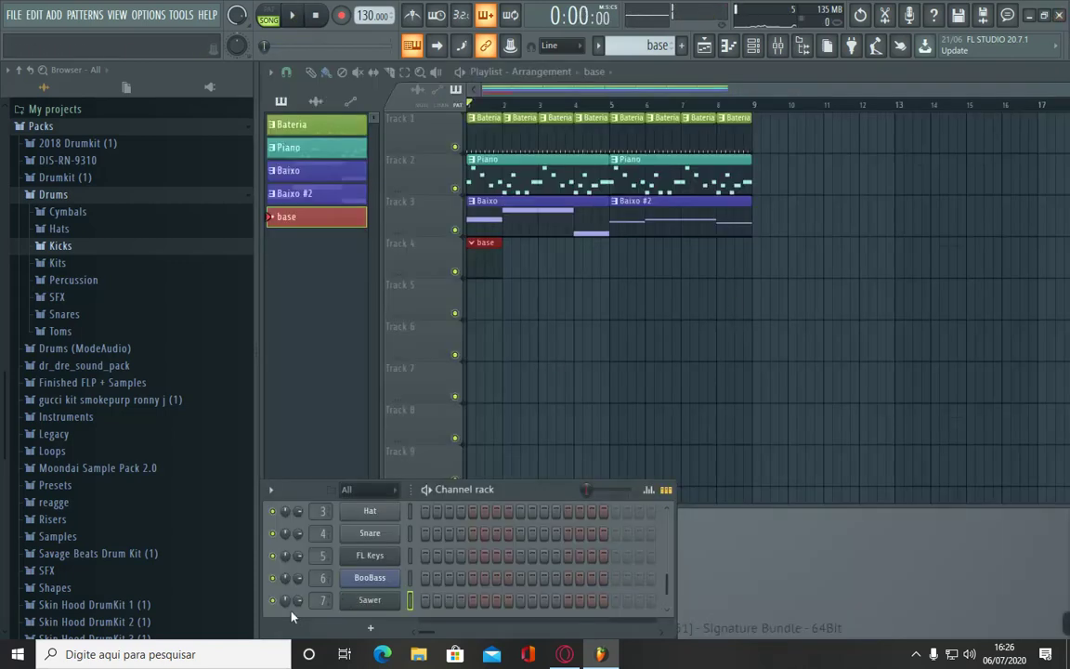
drag(295, 607, 287, 401)
click(778, 46)
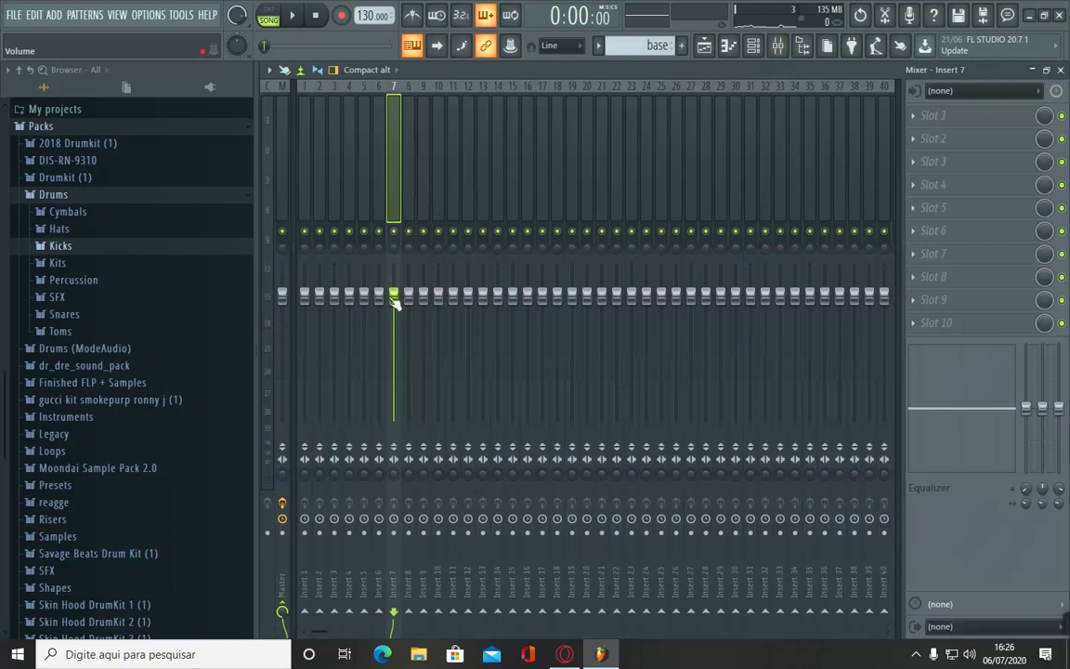
drag(394, 296, 395, 264)
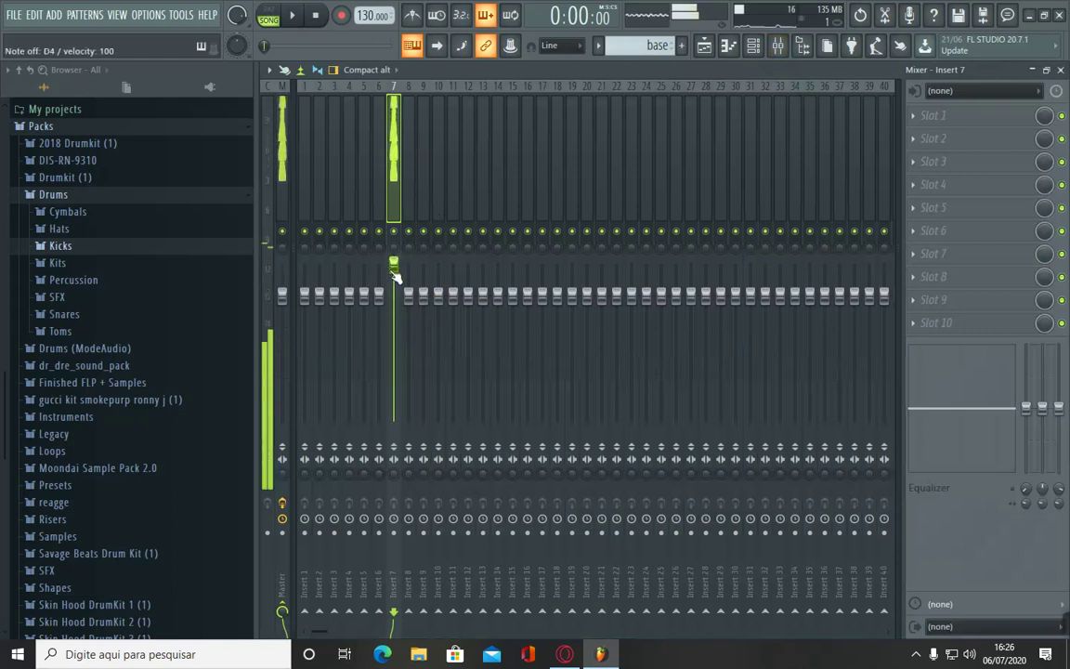
key(space)
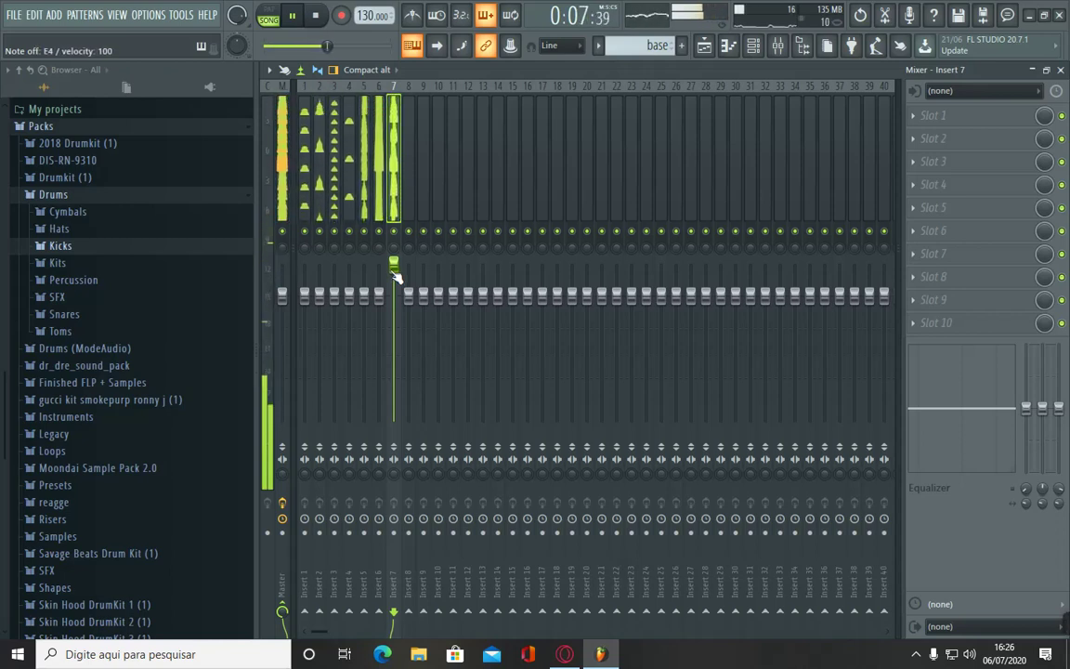
click(1061, 71)
key(space)
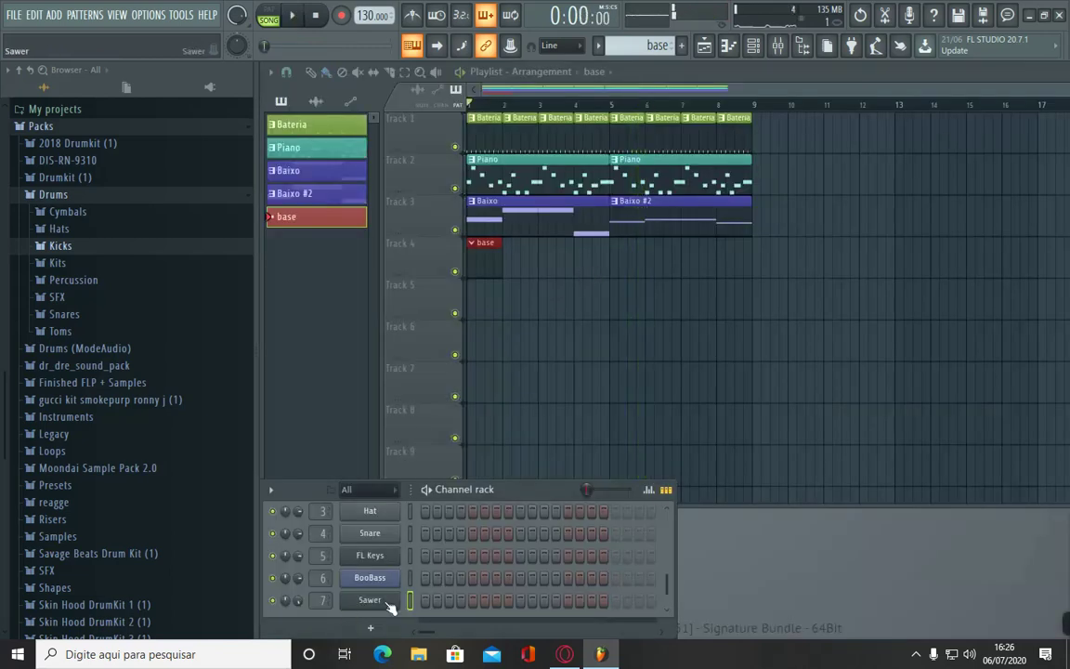
Step: Copy all A4 notes plus the bar 1 B4 and the opening C5 from the Piano pattern's FL Keys part
double_click(539, 172)
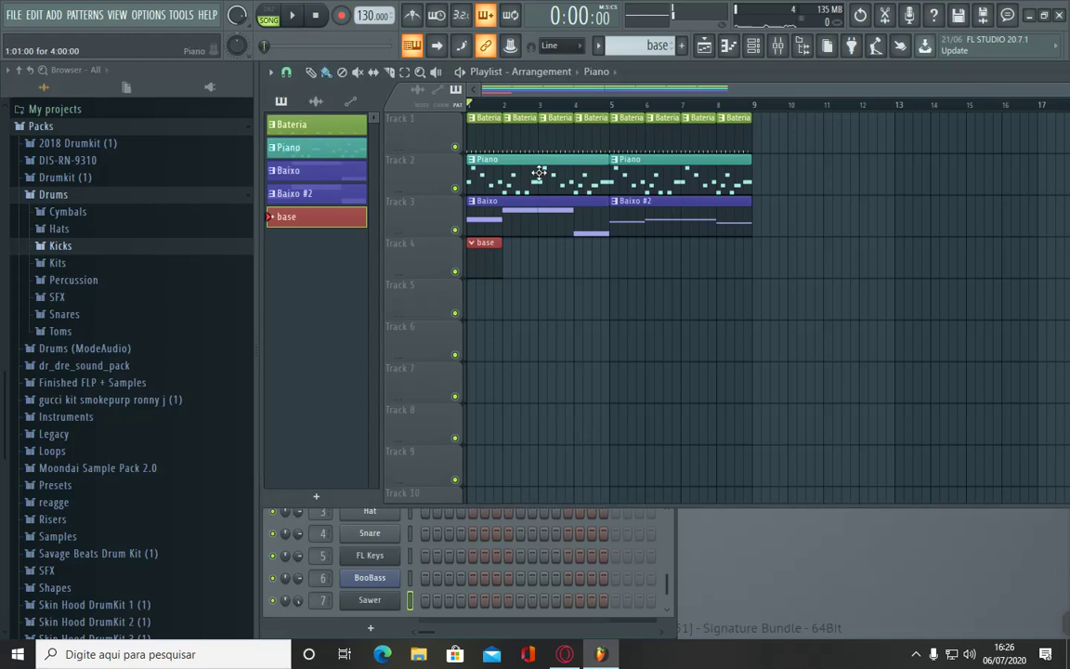
drag(618, 91, 325, 67)
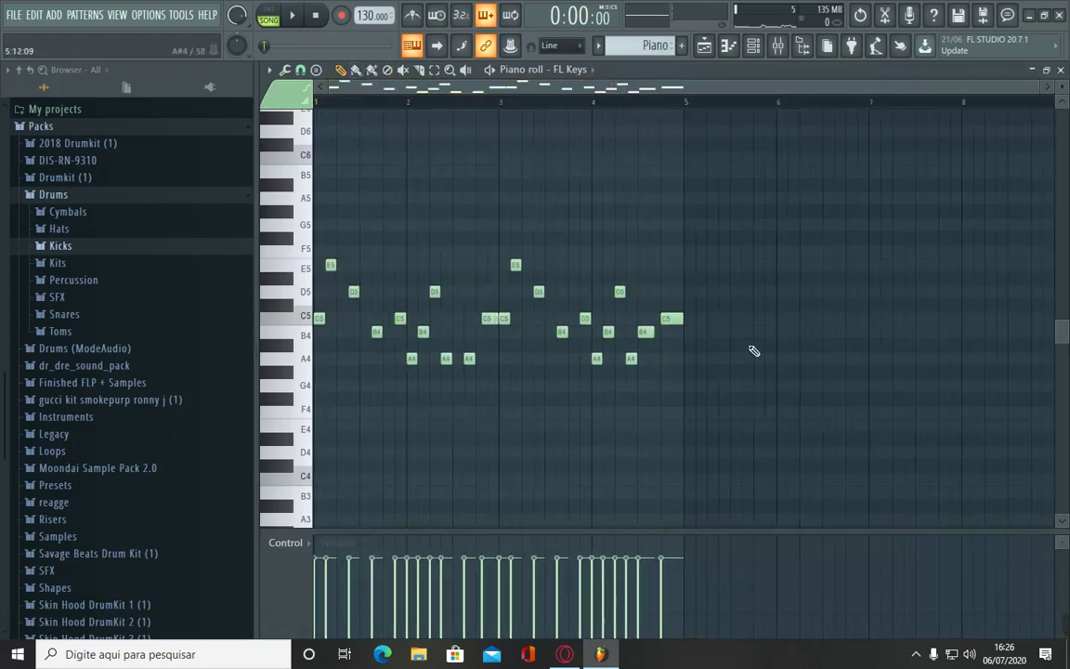
drag(655, 381, 381, 365)
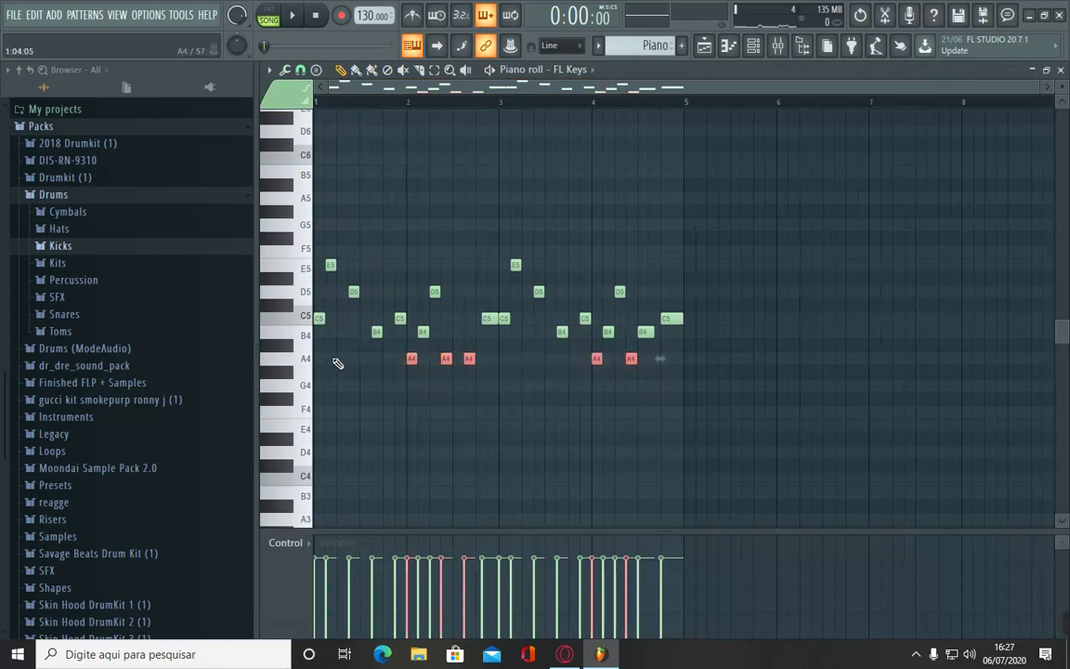
shift+click(376, 332)
shift+click(319, 318)
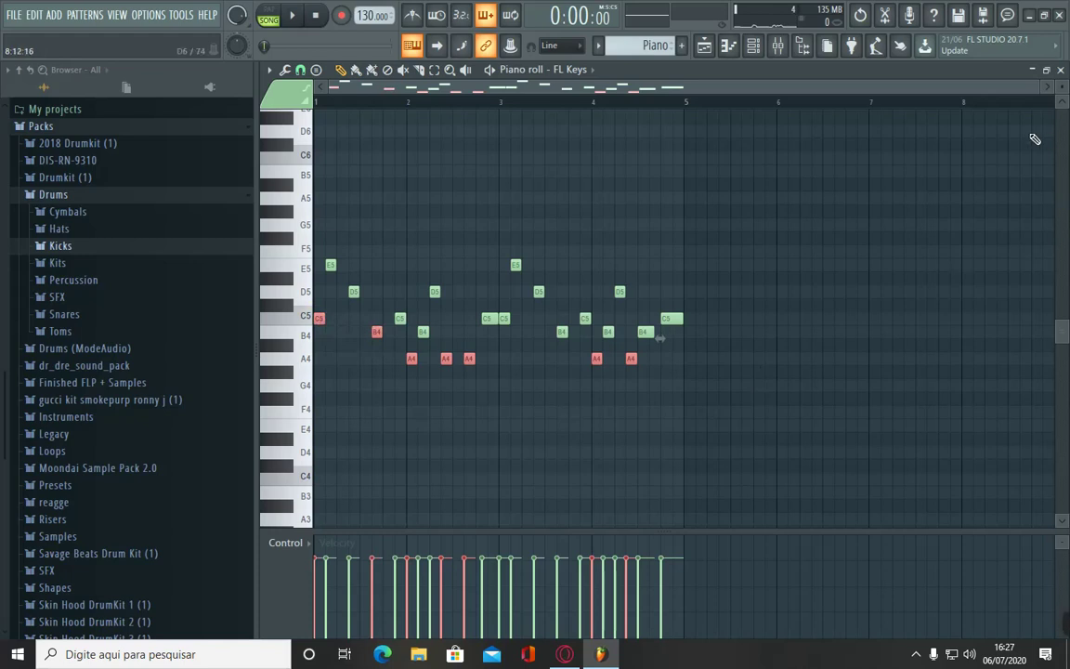
click(1061, 70)
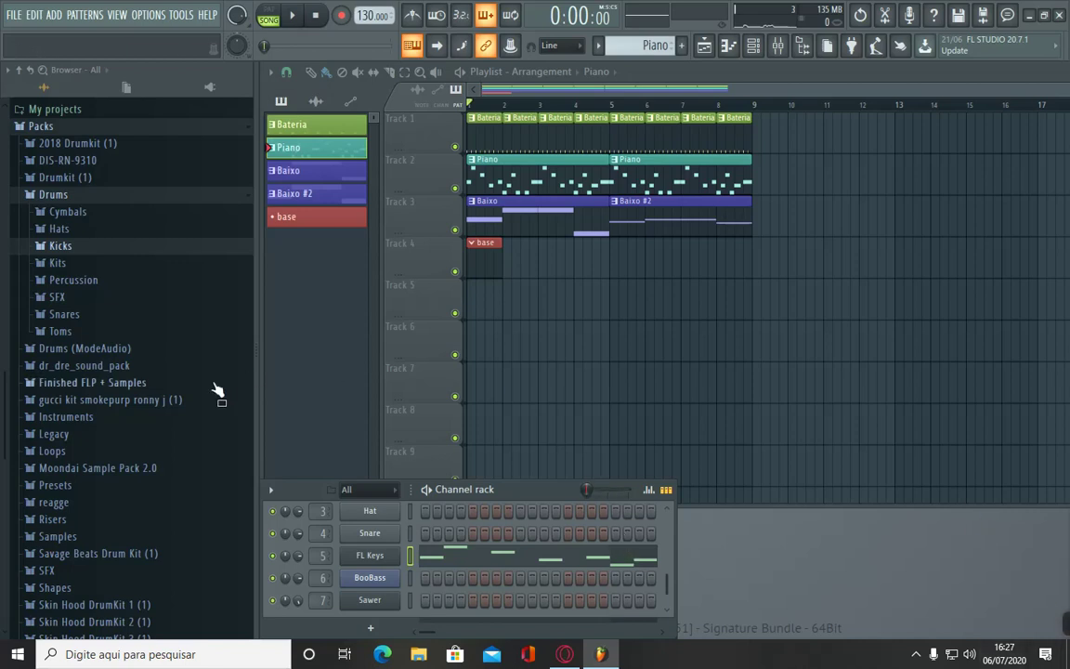
Step: Paste the copied notes into the base pattern's Sawer piano roll and play the arrangement briefly
click(295, 217)
right_click(389, 604)
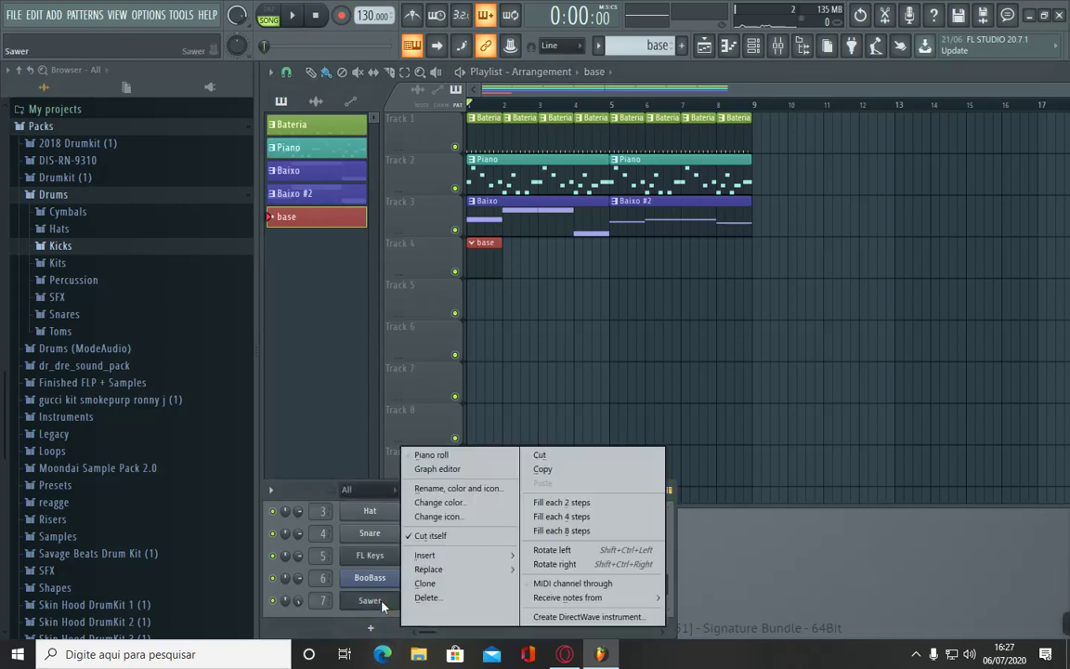
click(424, 451)
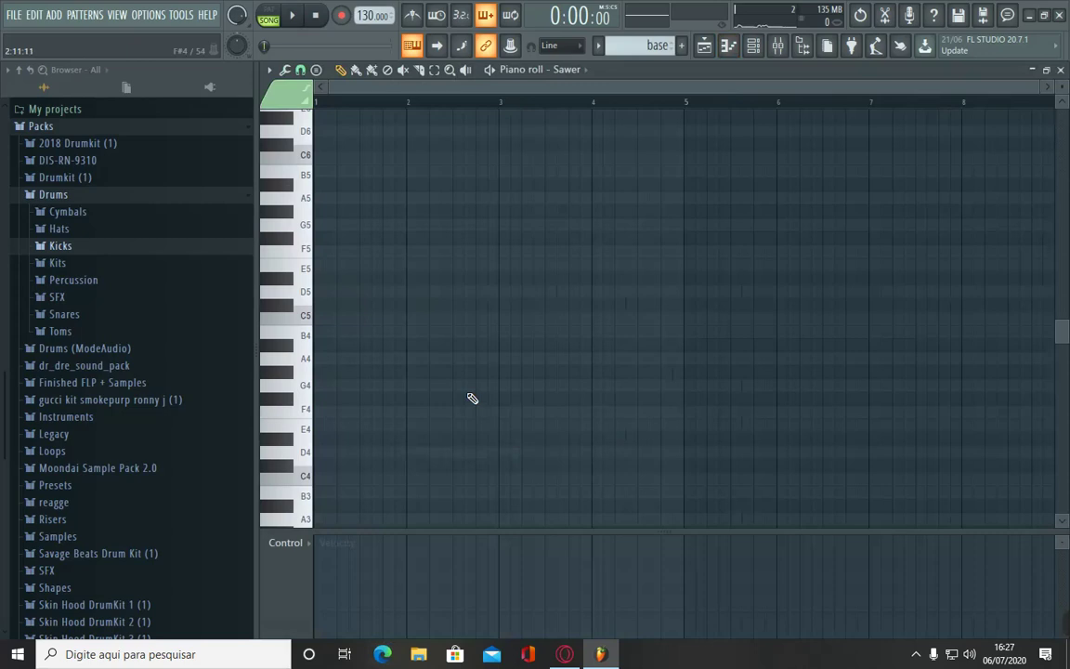
key(ctrl+v)
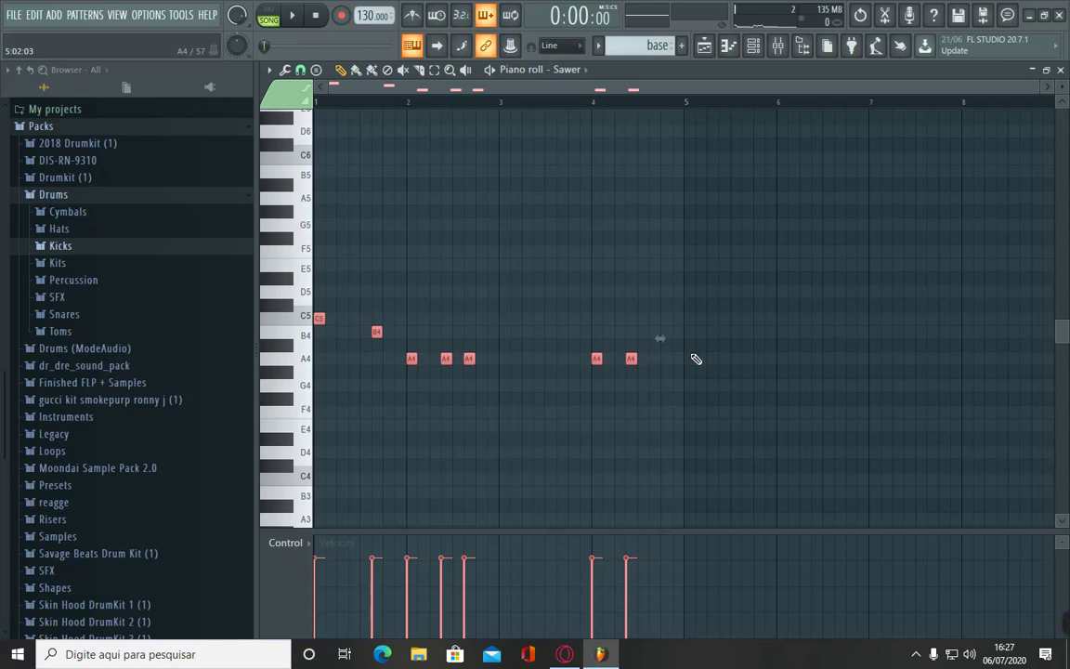
key(space)
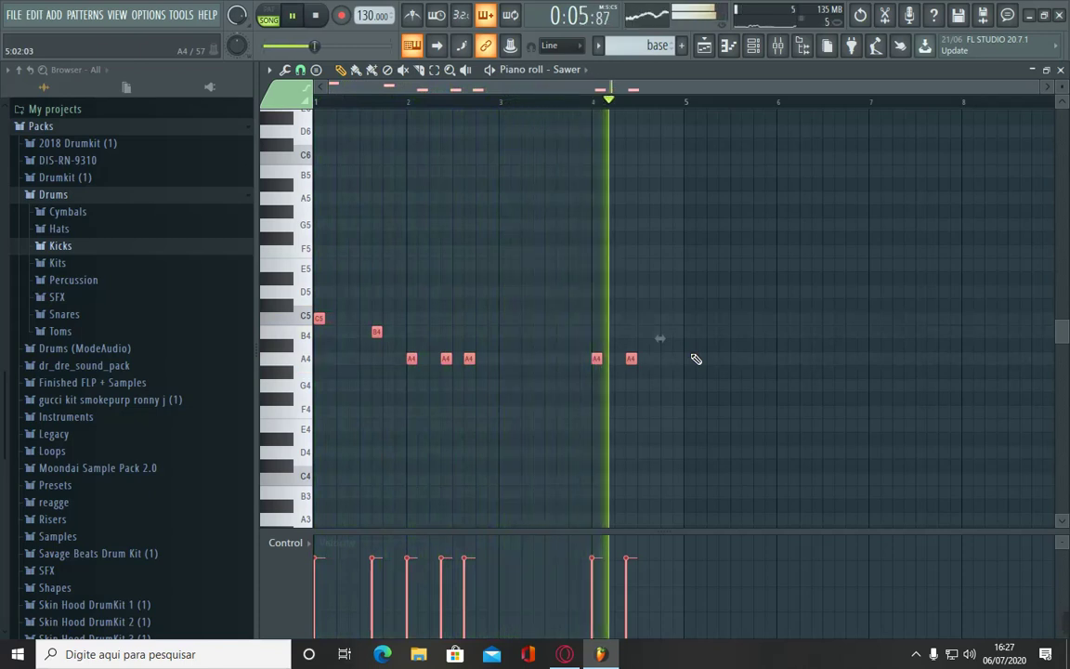
key(space)
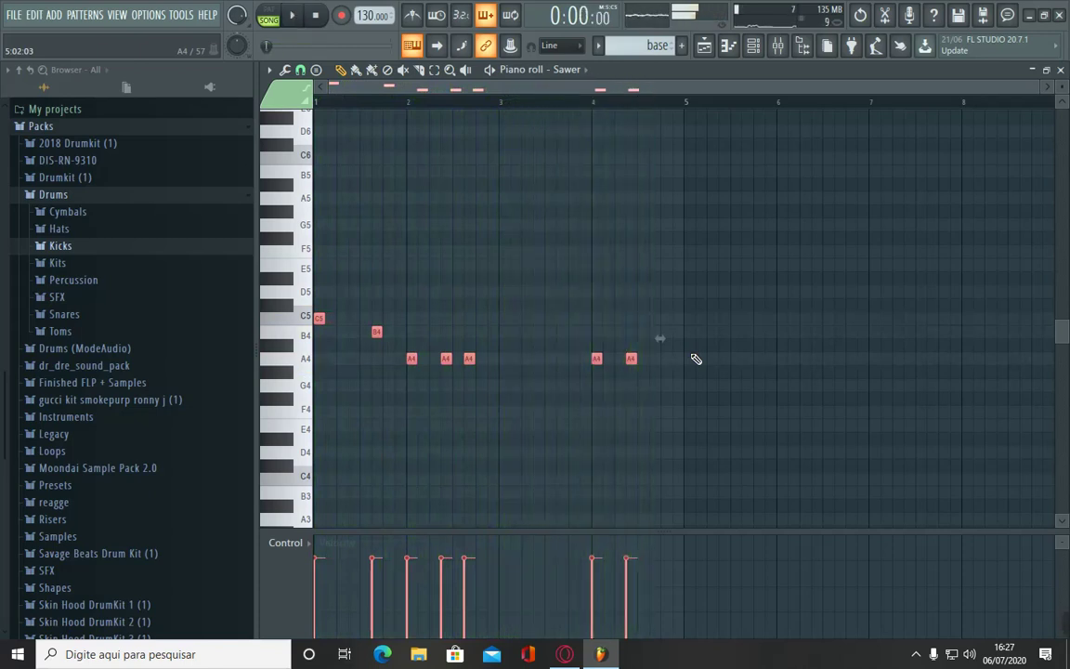
Step: Add a four-step B4 note and a two-step A4 note in bar 3 of the Sawer part
click(525, 331)
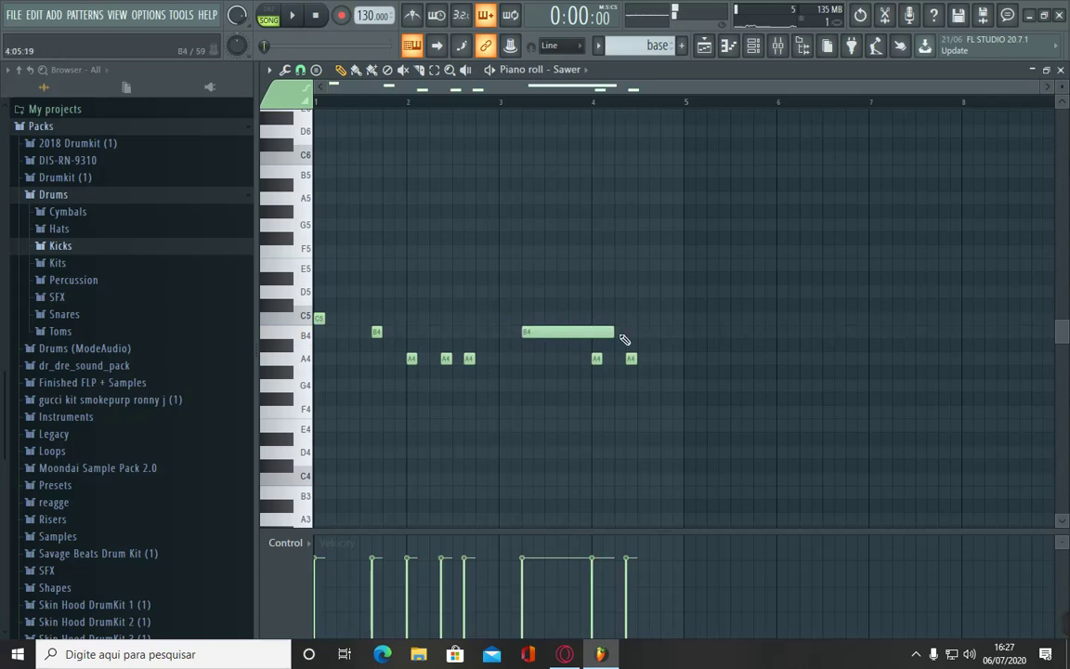
drag(613, 332, 543, 316)
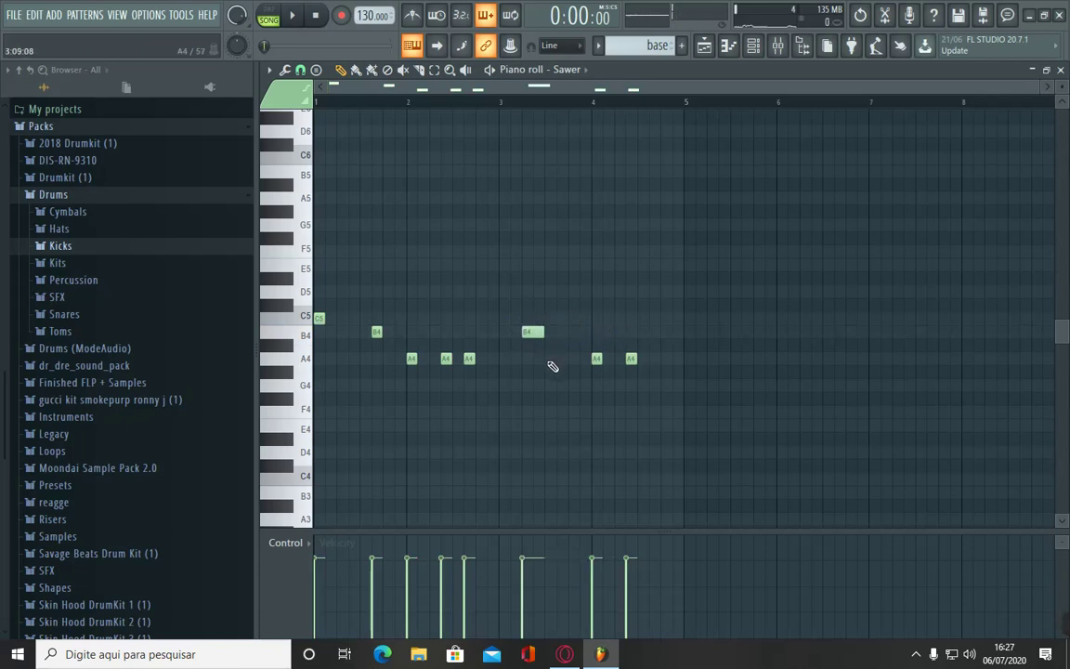
click(559, 360)
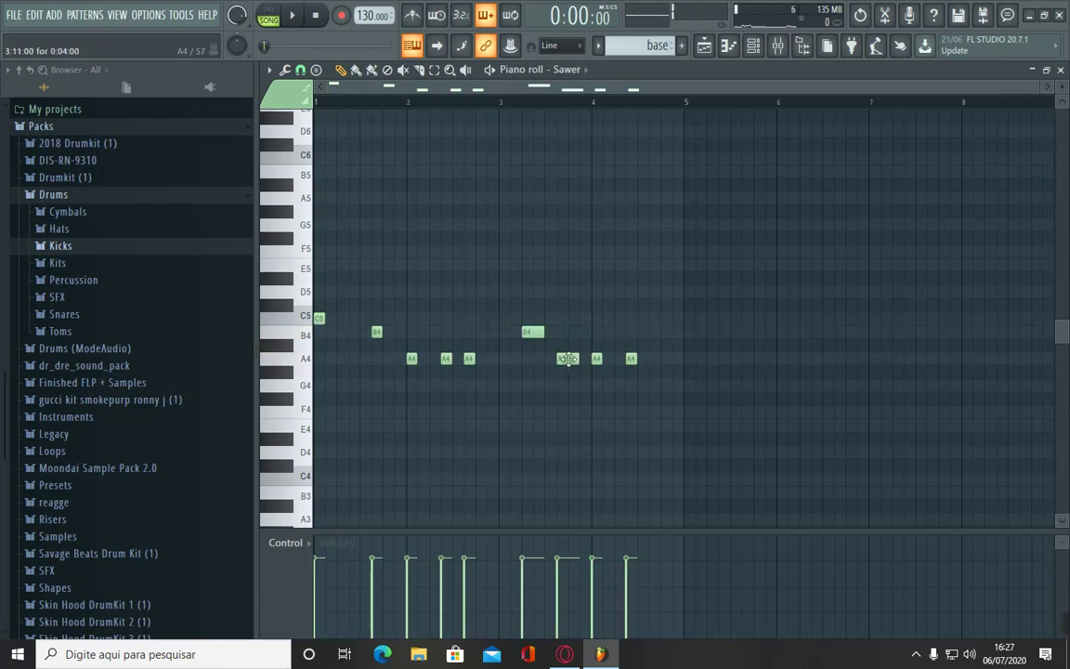
click(579, 359)
right_click(583, 358)
drag(579, 359, 567, 358)
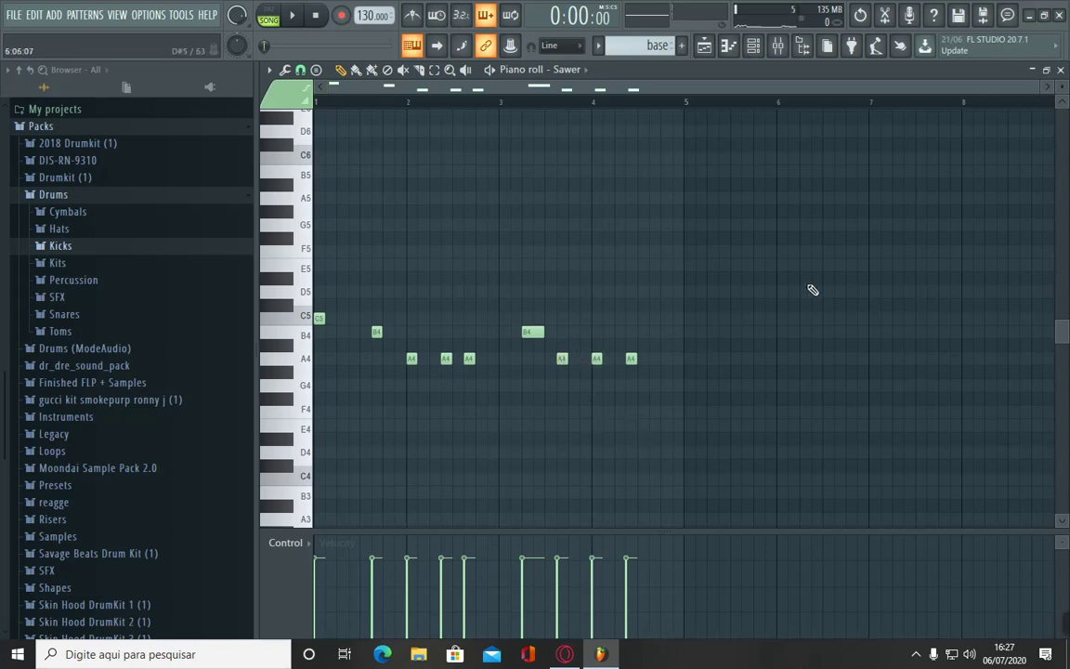
Step: Play back the Sawer part, shorten the bar 3 B4 note to two steps and add an A4 right after it
key(space)
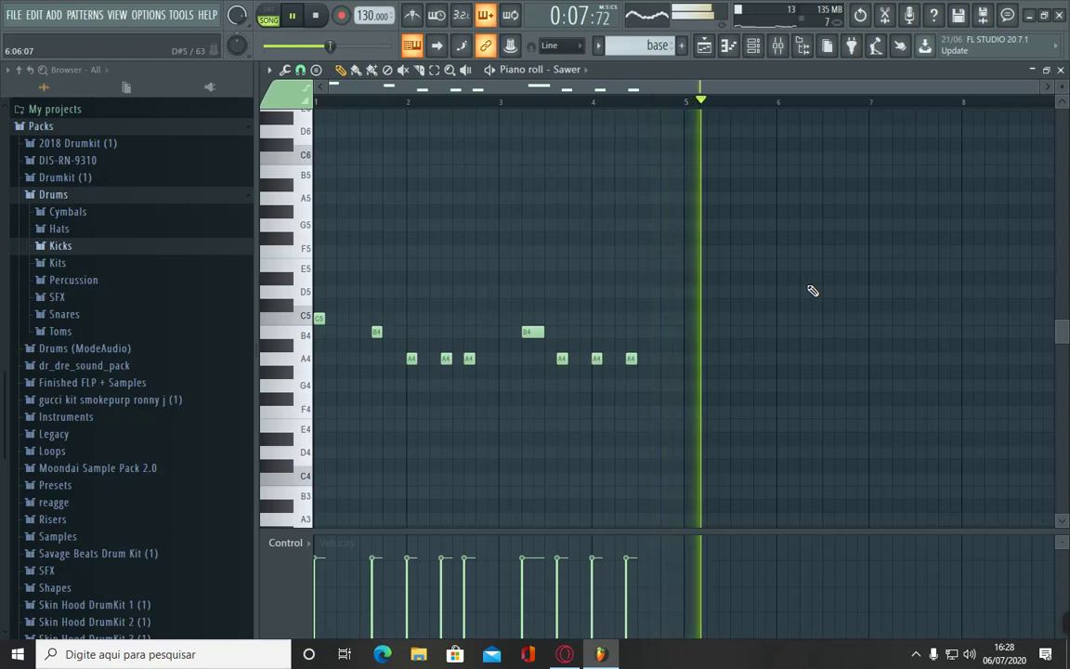
key(space)
drag(543, 333, 529, 336)
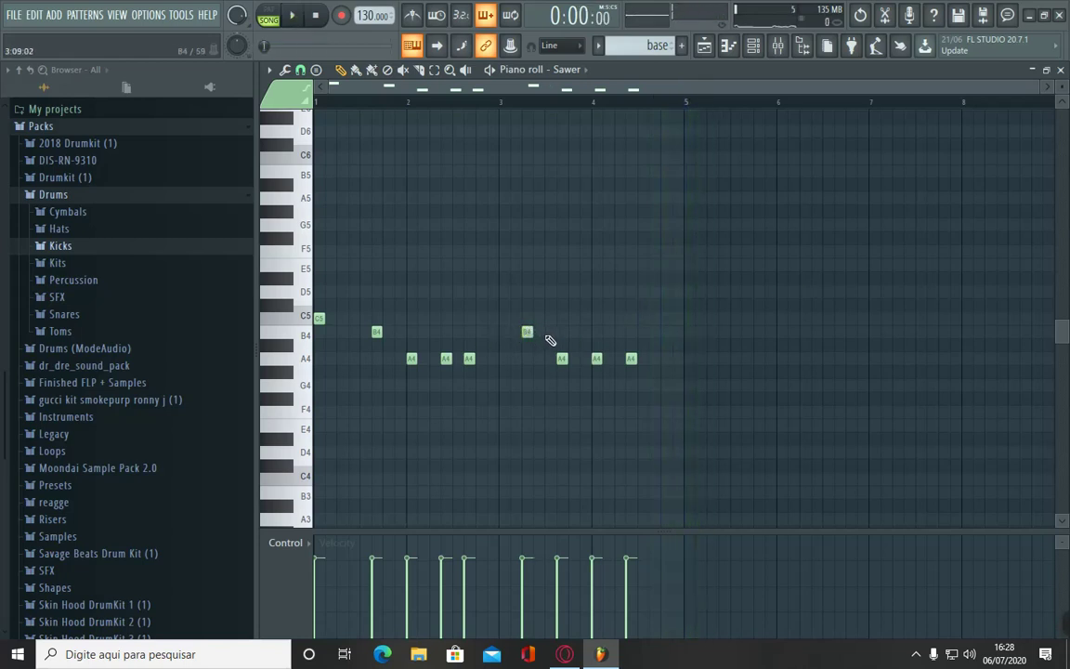
click(540, 361)
Step: Play back the edited part, add a two-step B4 note at step 13 of bar 4 and replay the arrangement
key(space)
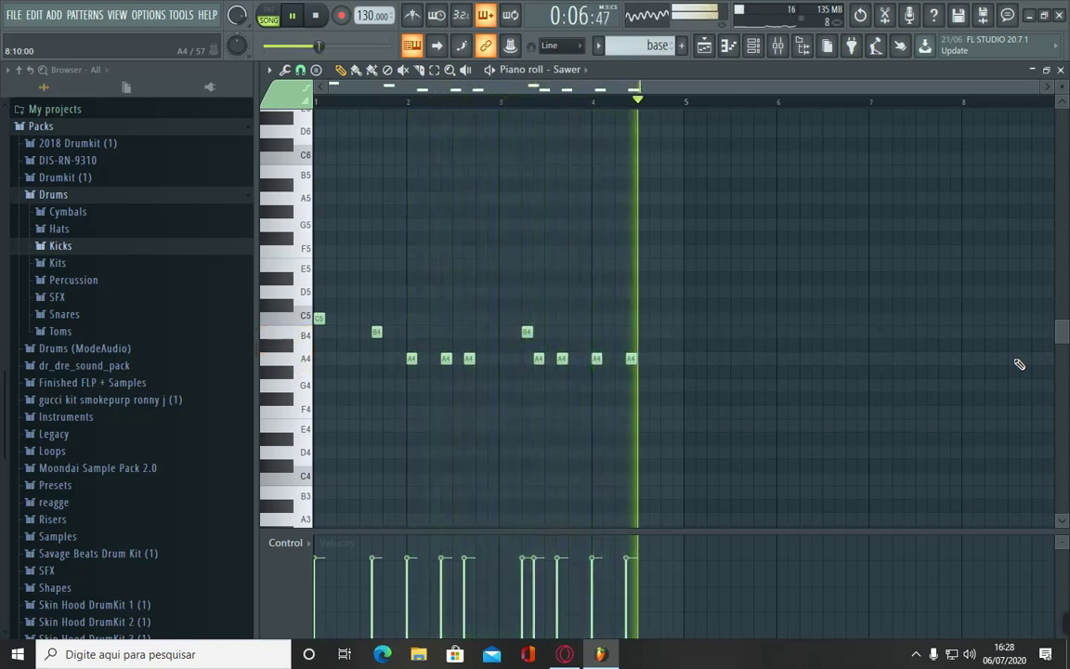
key(space)
click(666, 332)
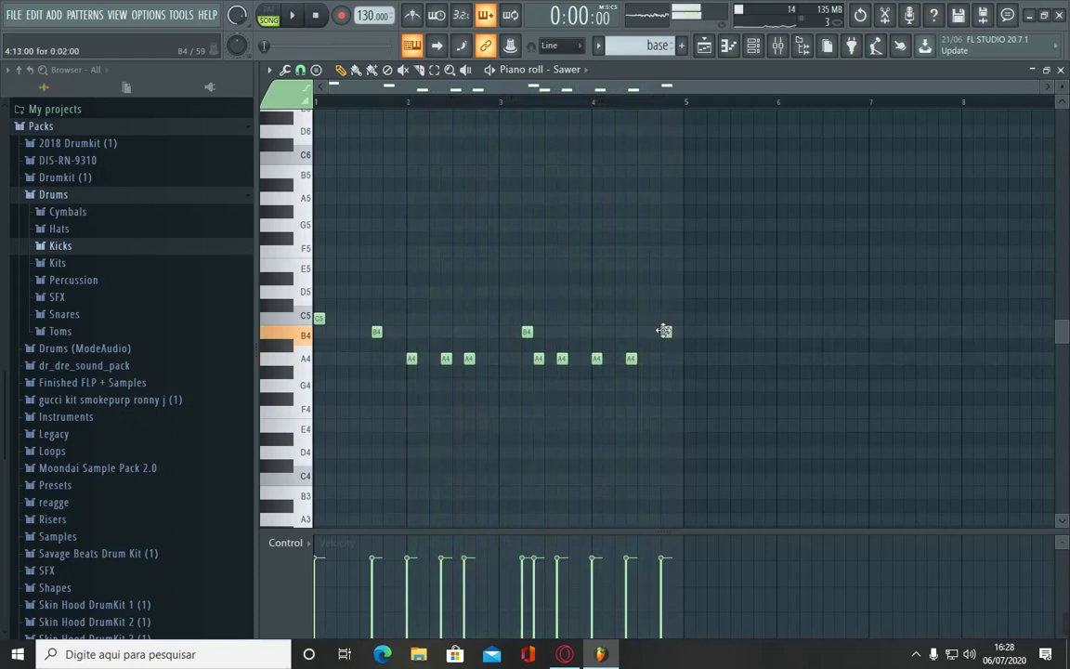
key(space)
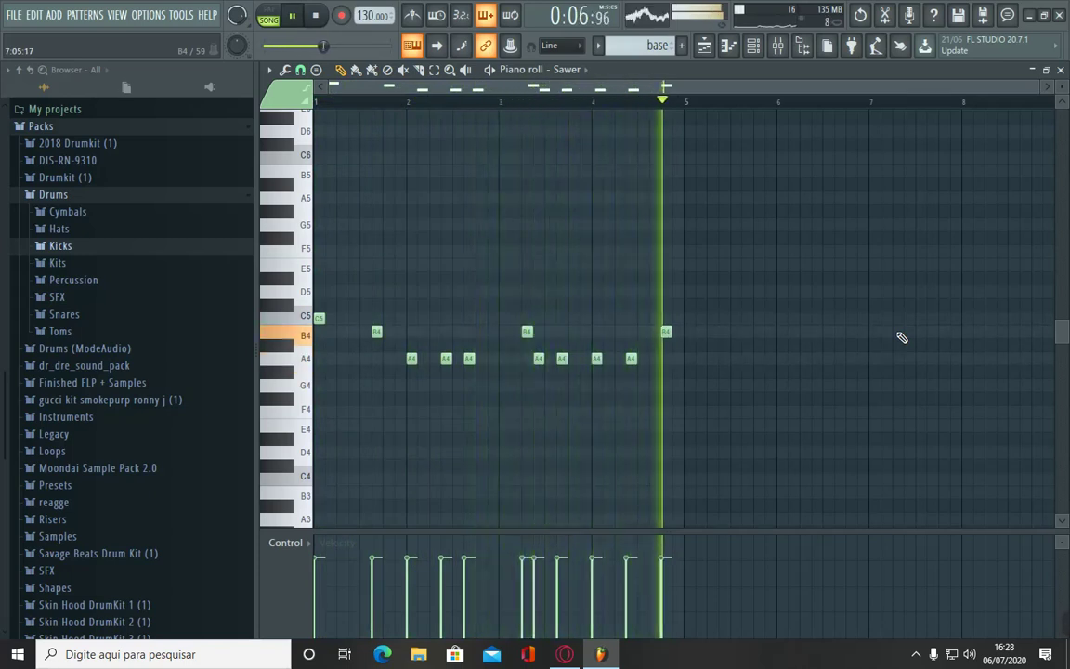
Step: Duplicate all the Sawer notes and shift the copied phrase so that it starts at bar 5
key(space)
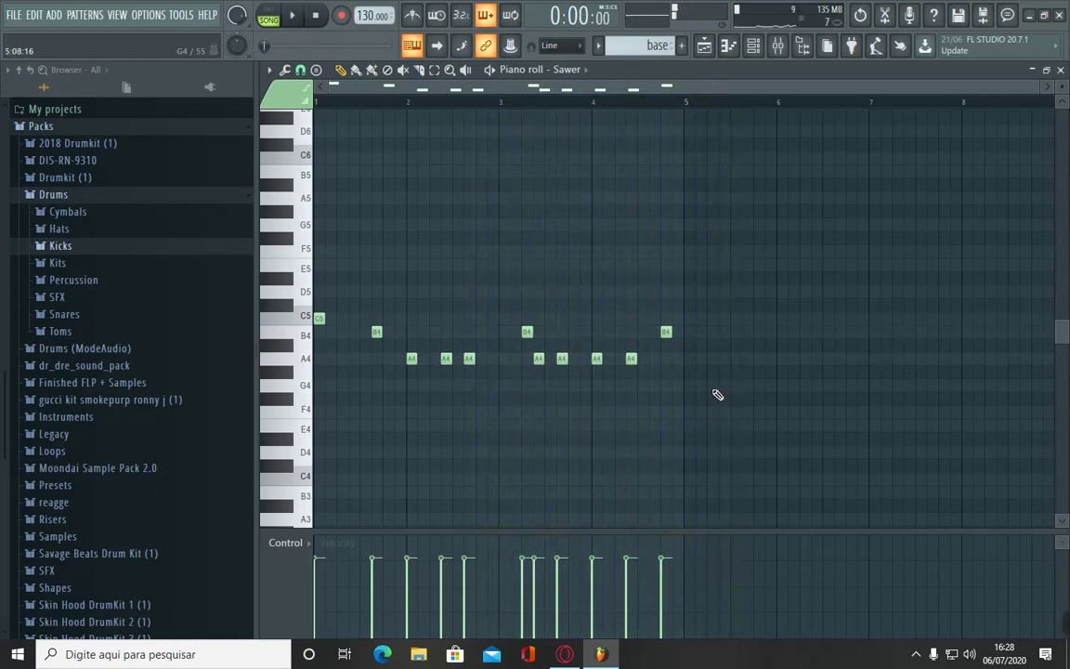
drag(775, 404, 312, 273)
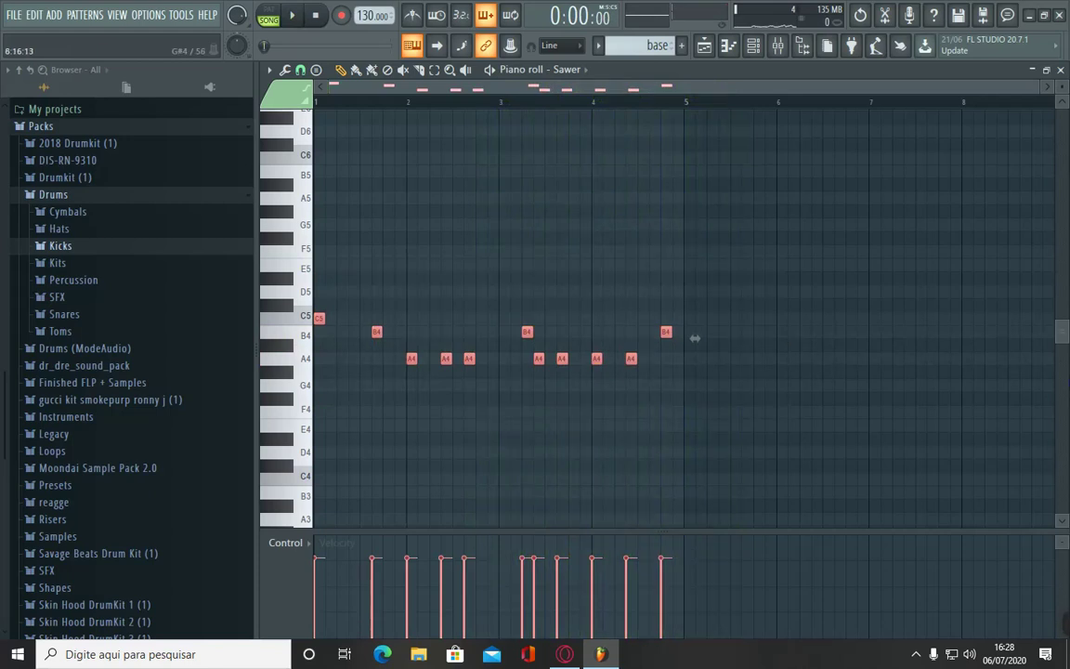
key(ctrl+b)
scroll(971, 380, down, 3)
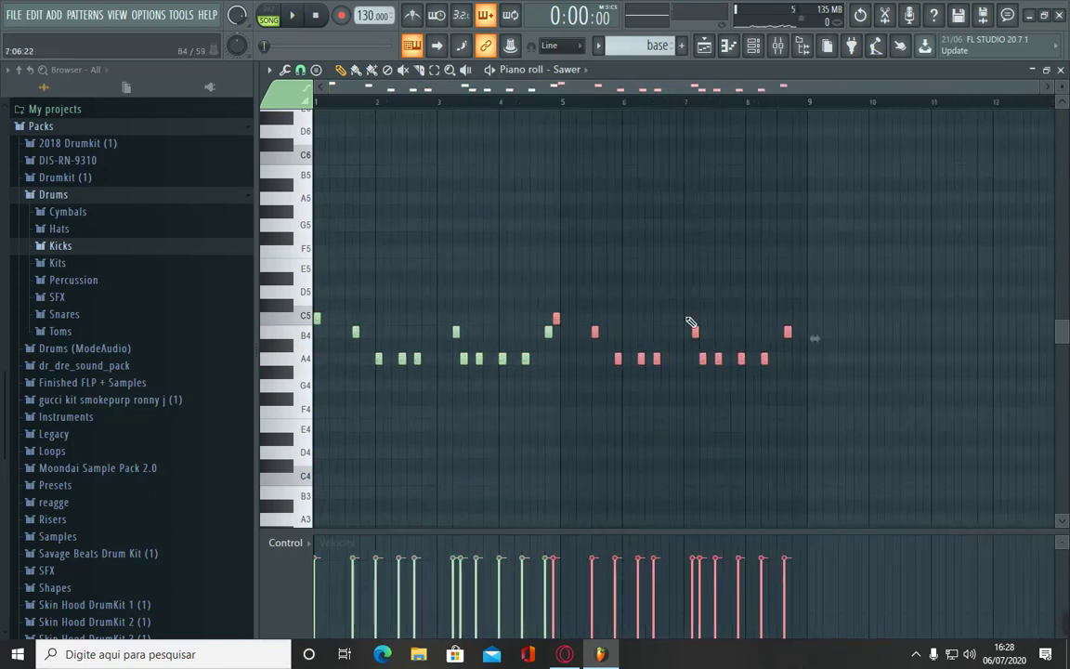
click(556, 319)
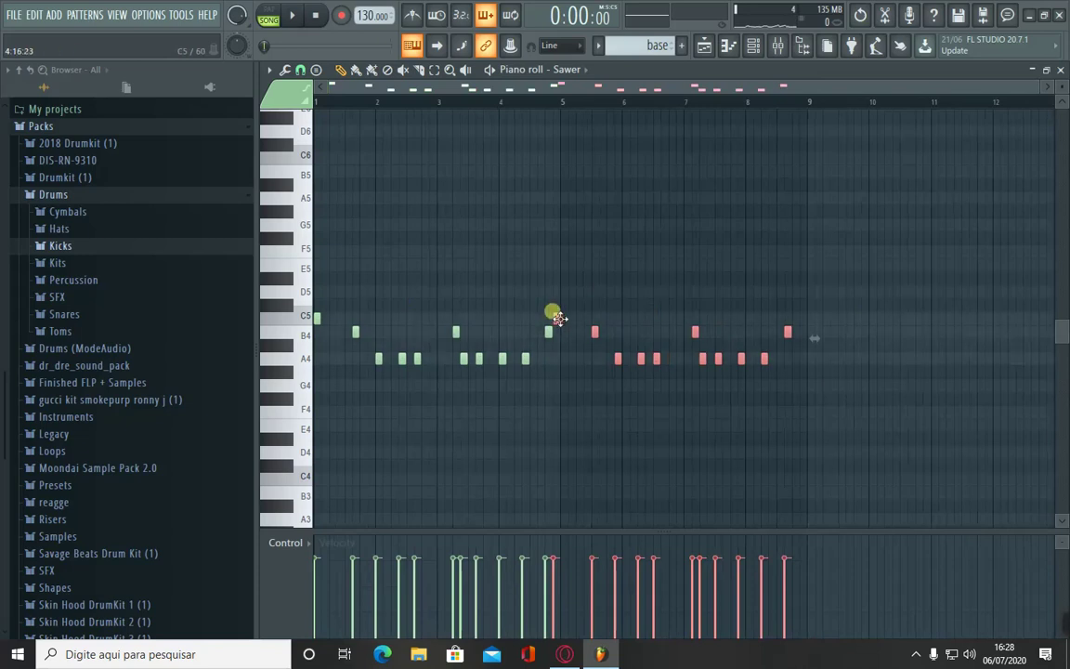
drag(557, 319, 562, 319)
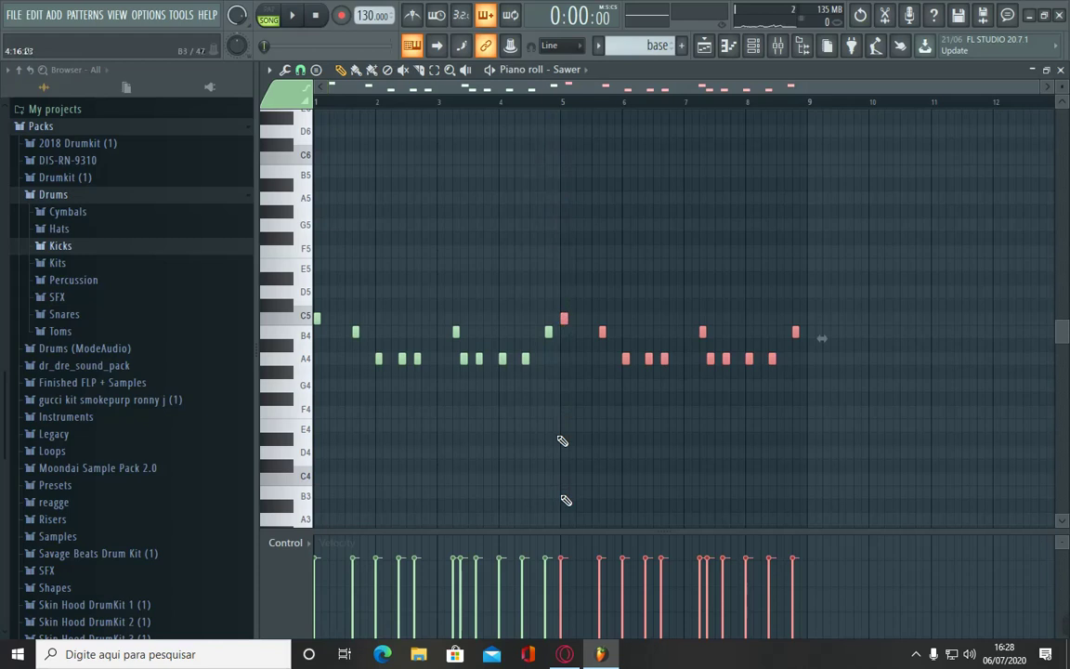
Step: Lower the last B4 note in bar 8 to A4, add a B4 right after it and play back the part
key(space)
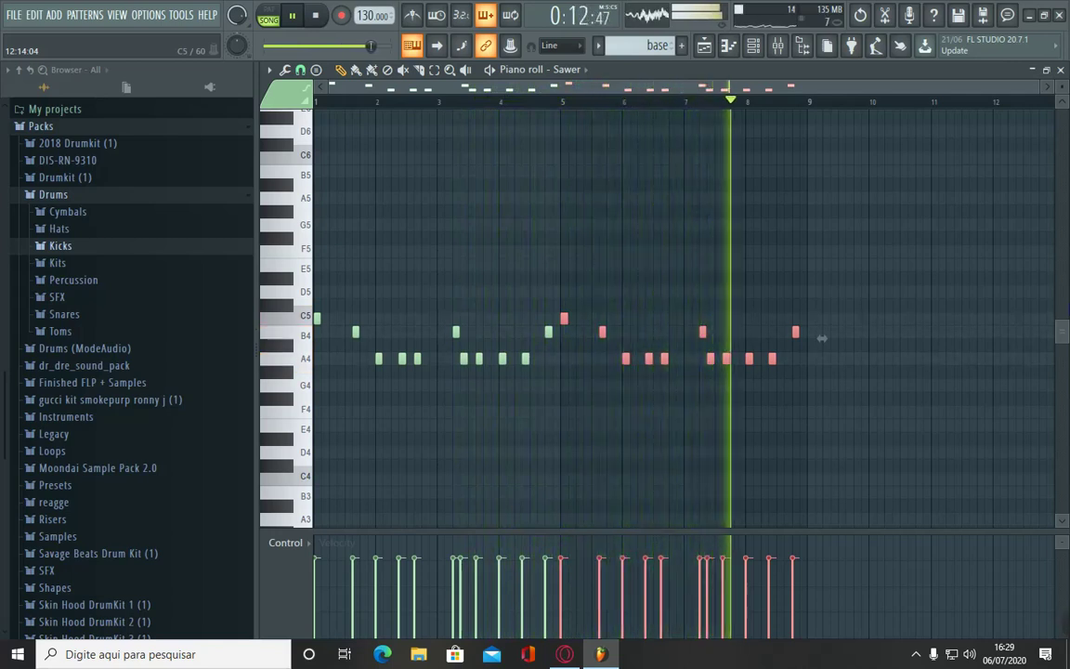
key(space)
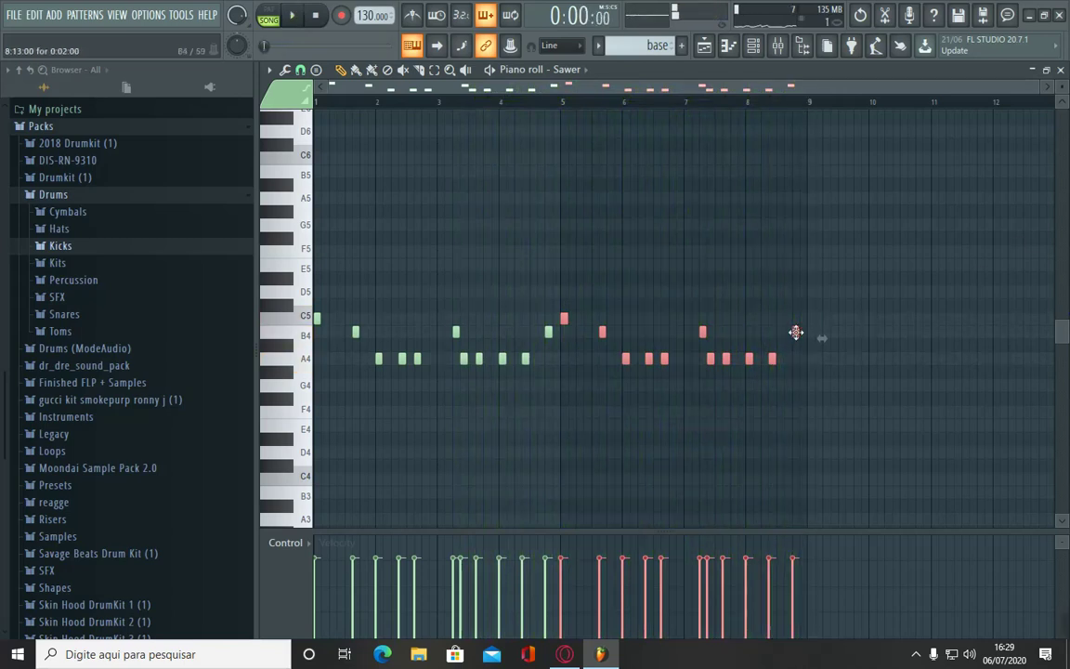
drag(797, 332, 794, 356)
key(ctrl+z)
click(894, 327)
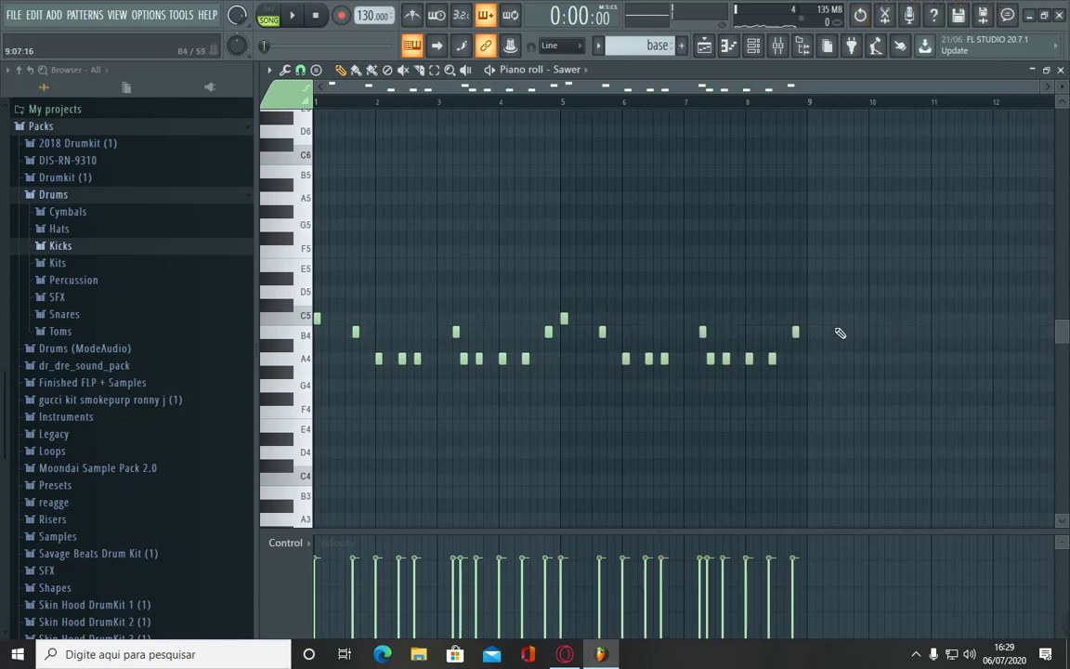
drag(795, 333, 793, 361)
click(803, 332)
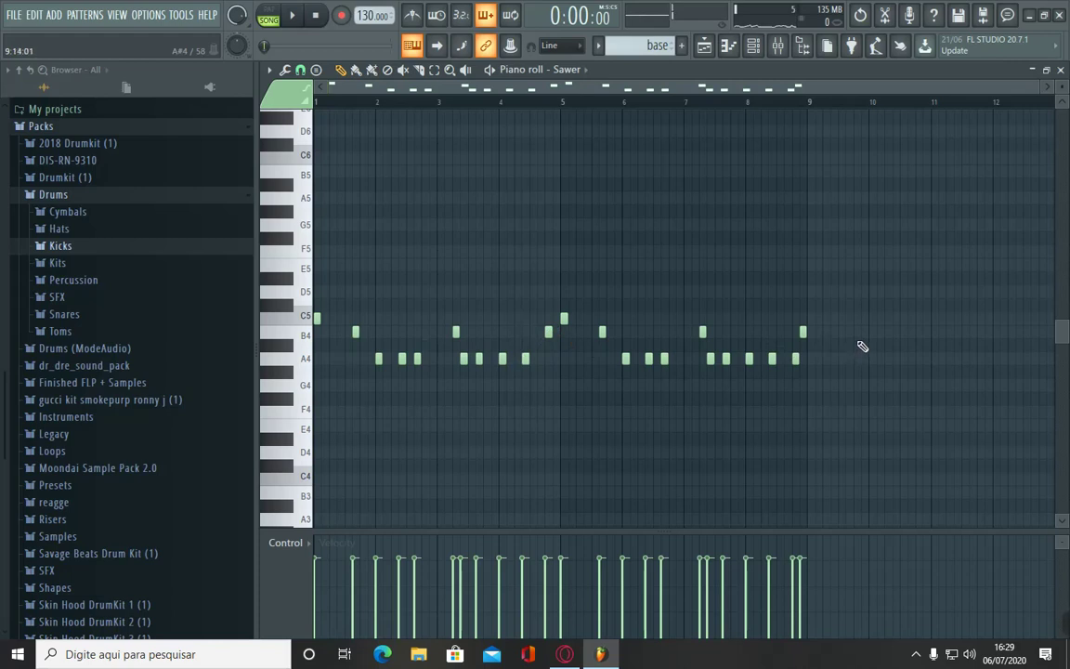
key(space)
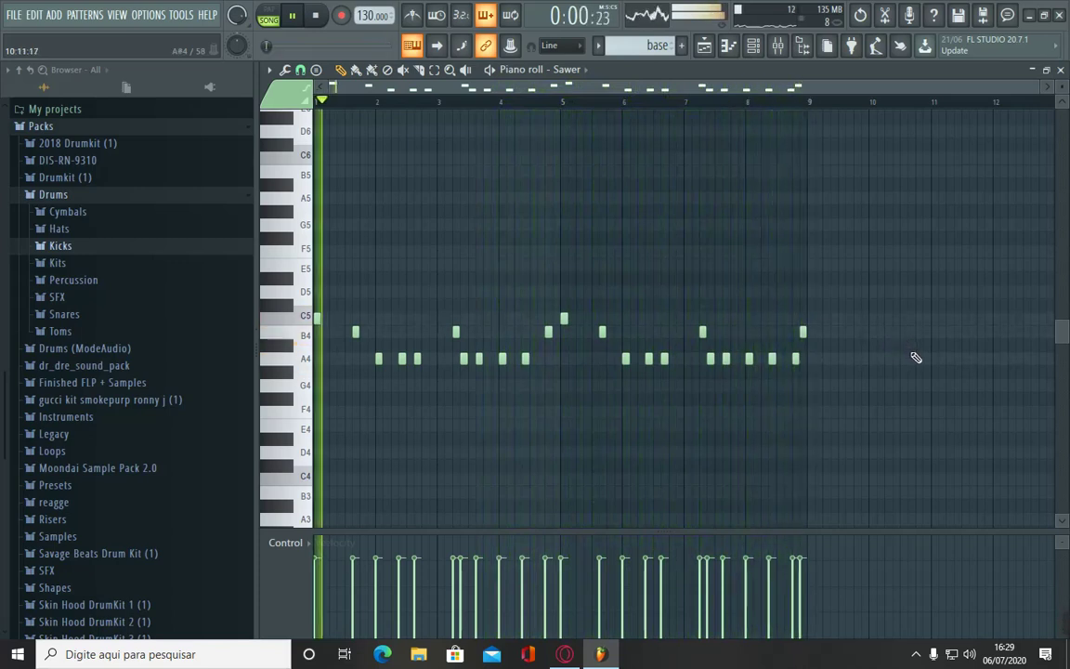
key(space)
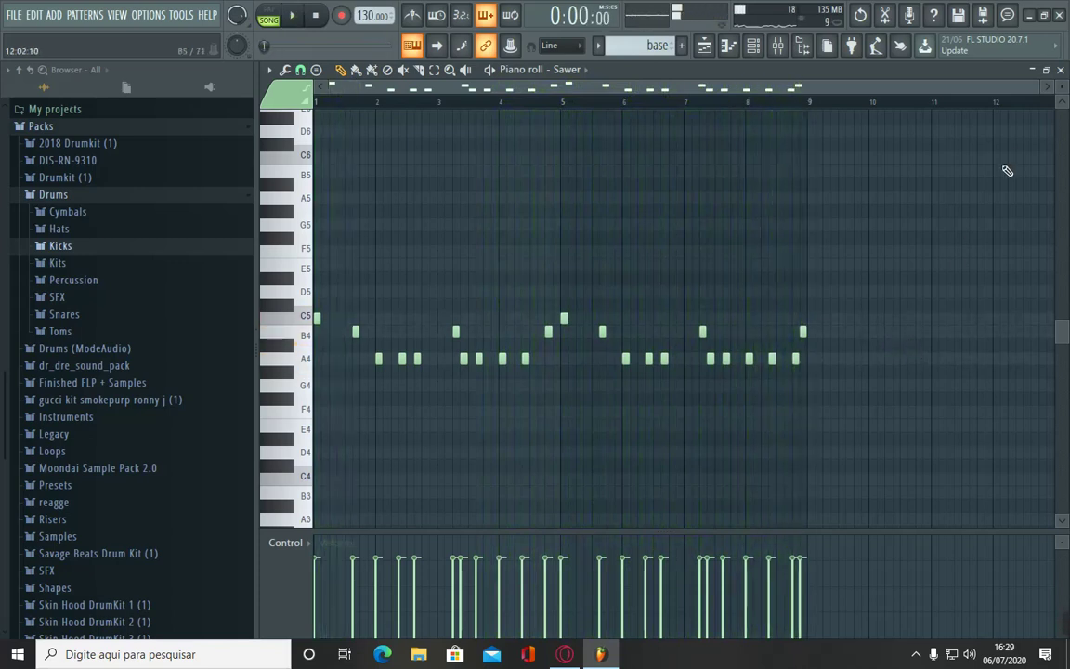
Step: Close the piano roll and duplicate all the playlist clips twice, extending the arrangement through bar 24
click(1061, 71)
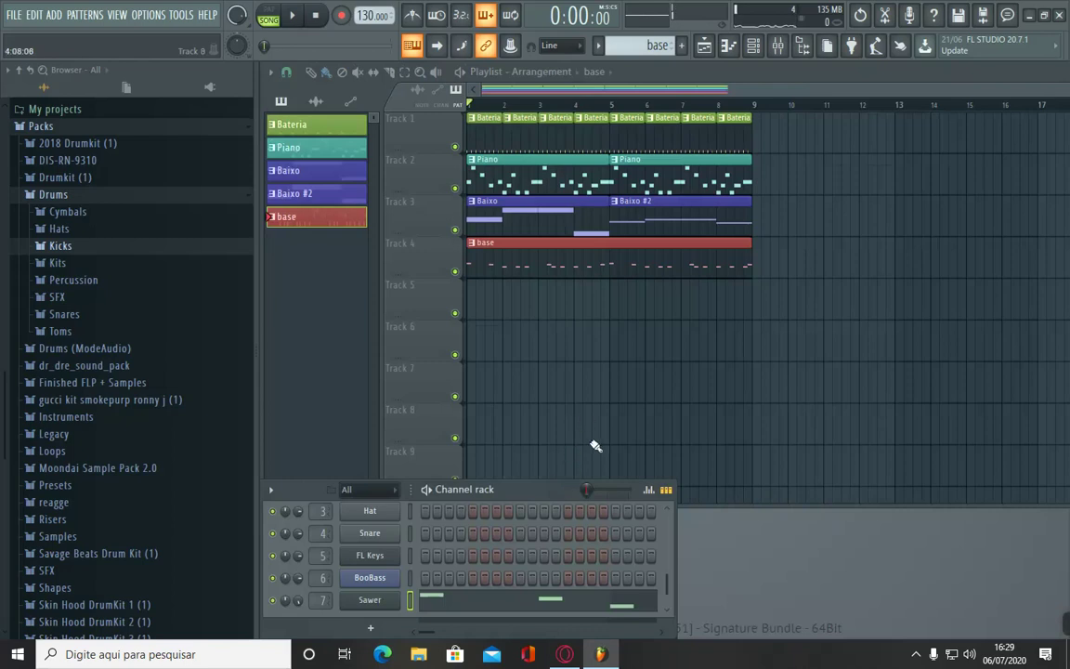
drag(823, 316, 474, 116)
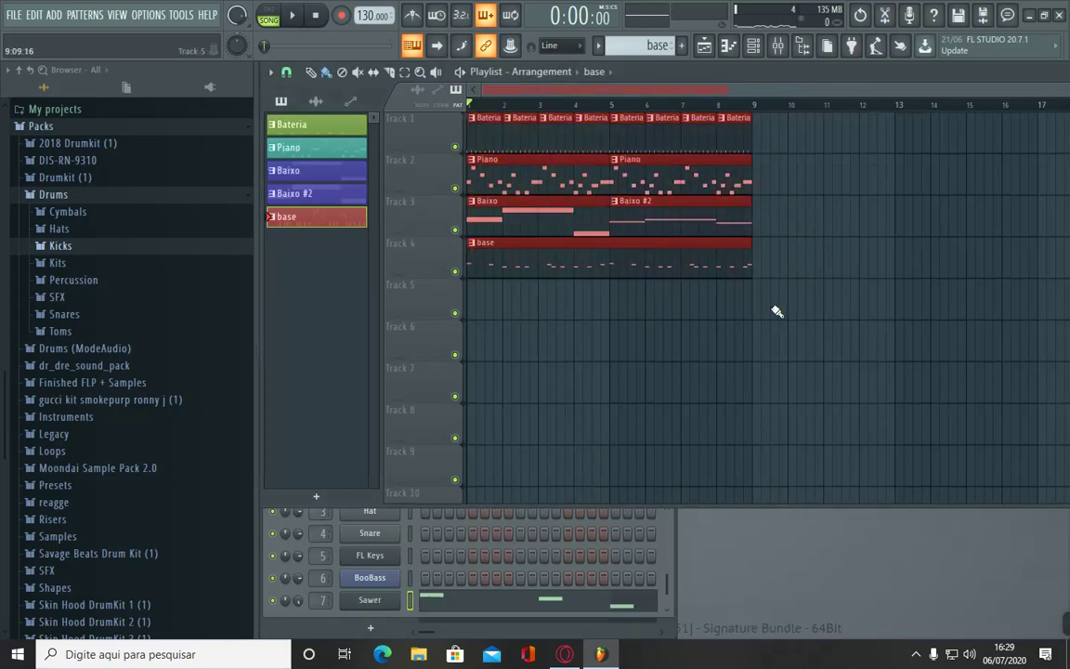
key(ctrl+b)
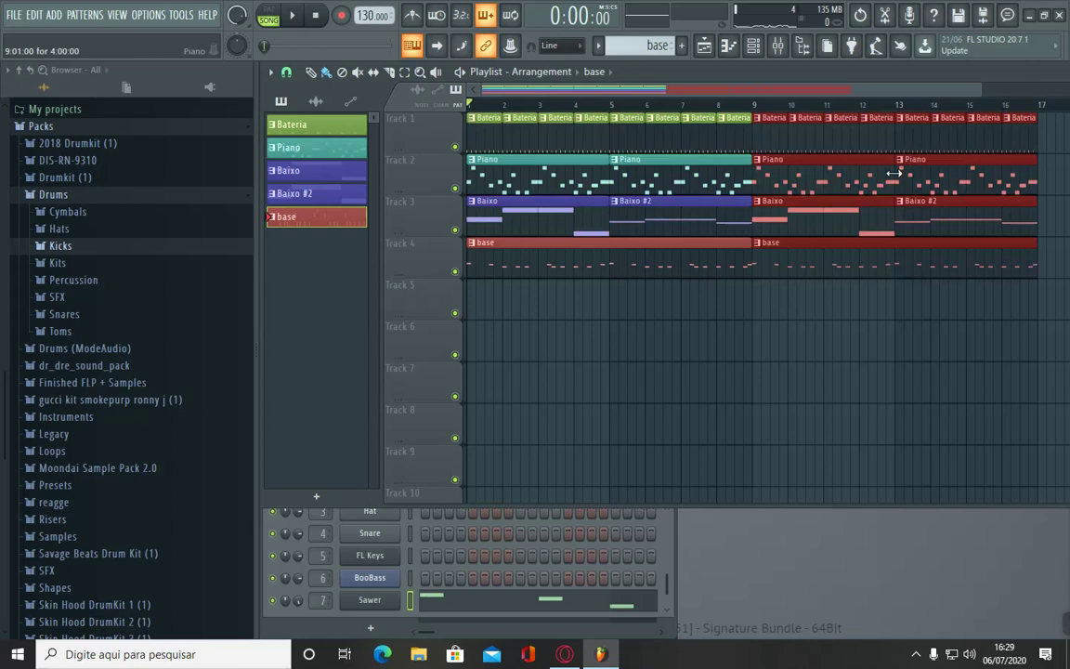
scroll(794, 400, down, 2)
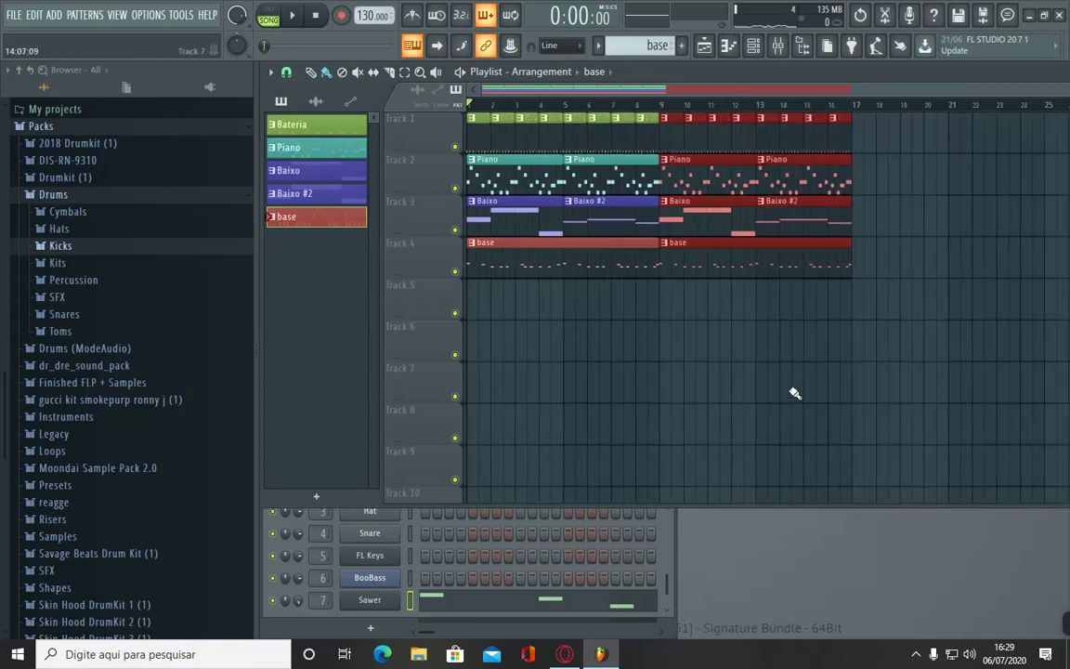
key(ctrl+b)
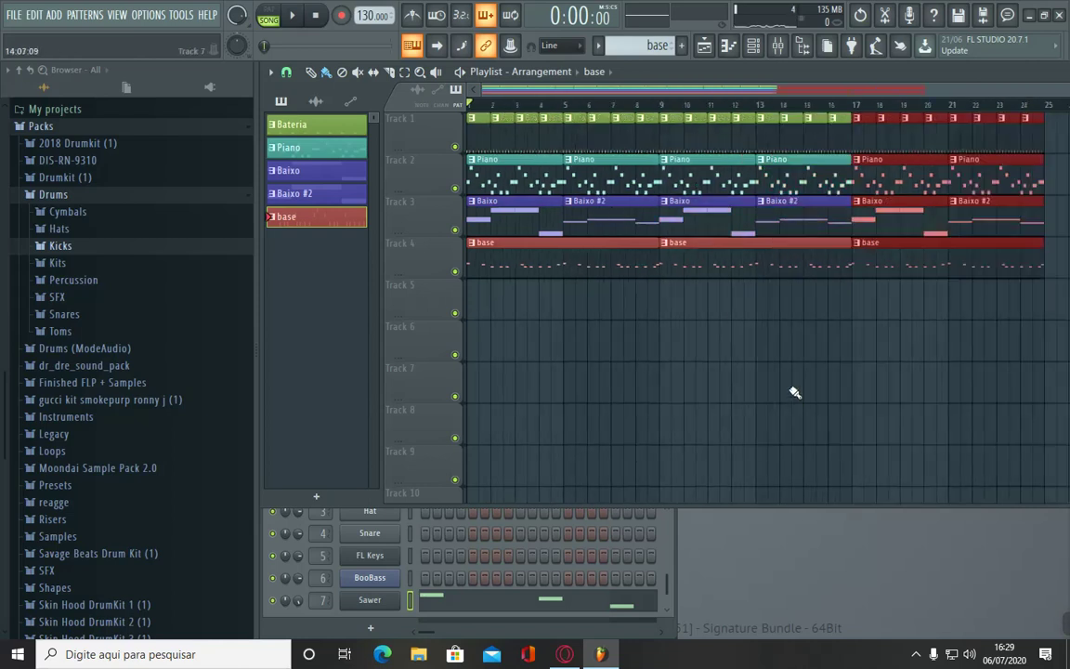
key(ctrl+d)
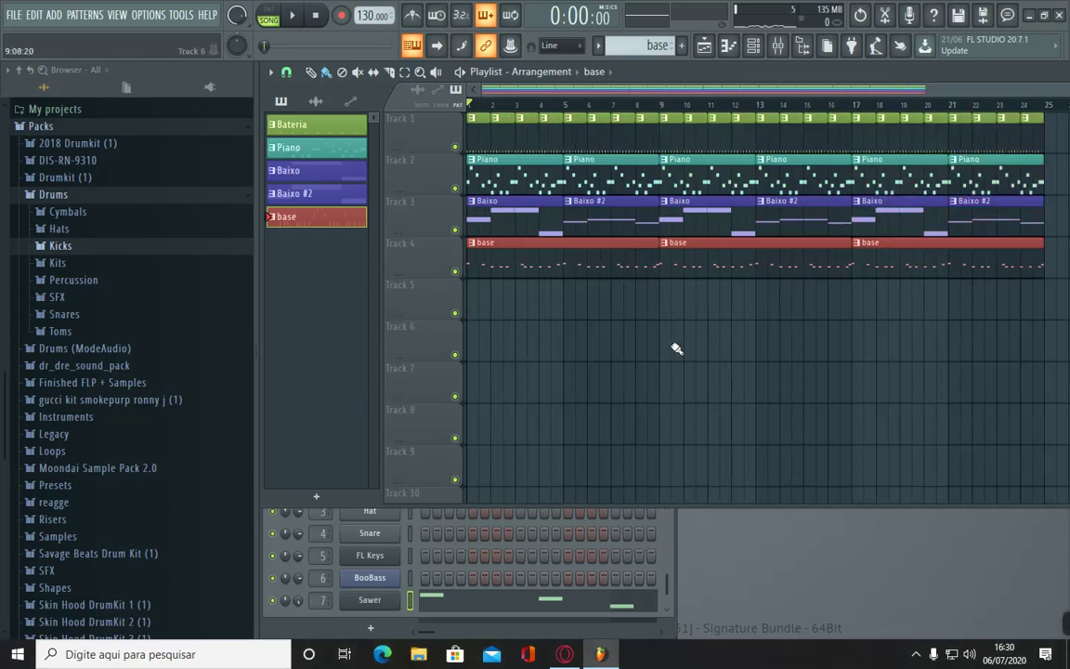
Step: Delete the Bateria clips in bars 1 to 4, the base clips at bars 1 and 17, and the Piano clip at bar 13
drag(482, 144, 544, 137)
right_click(468, 267)
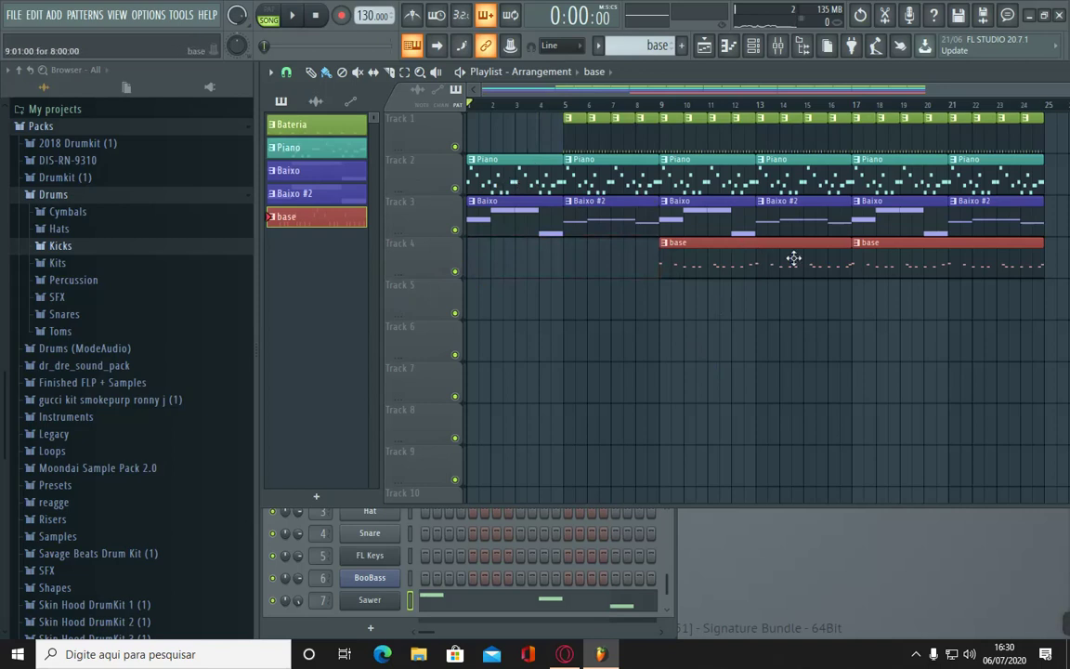
right_click(813, 178)
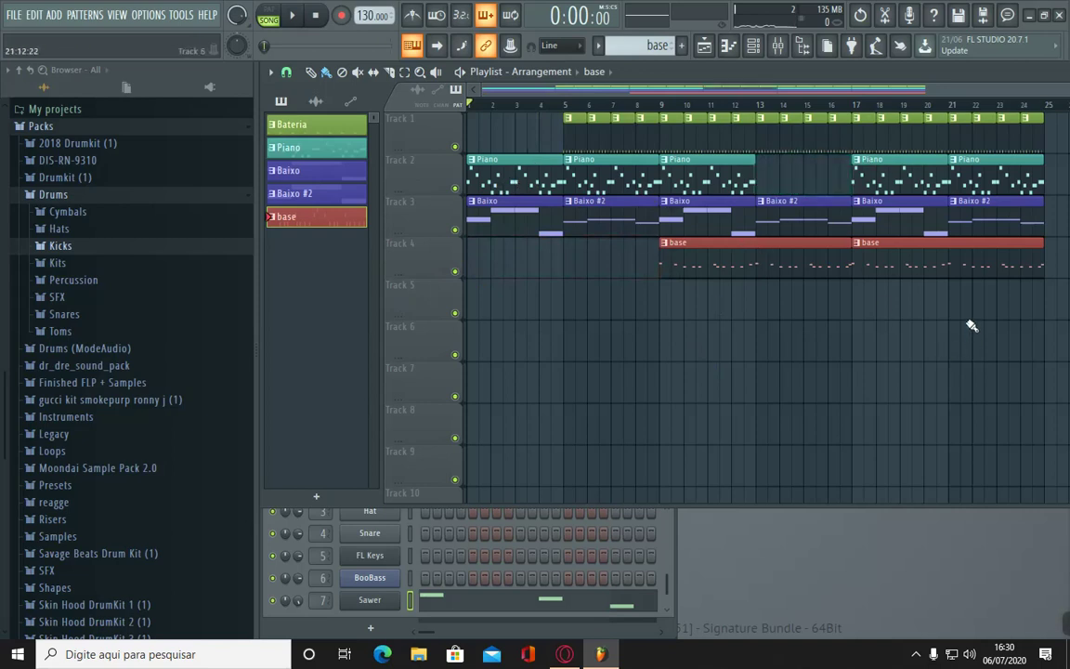
right_click(861, 240)
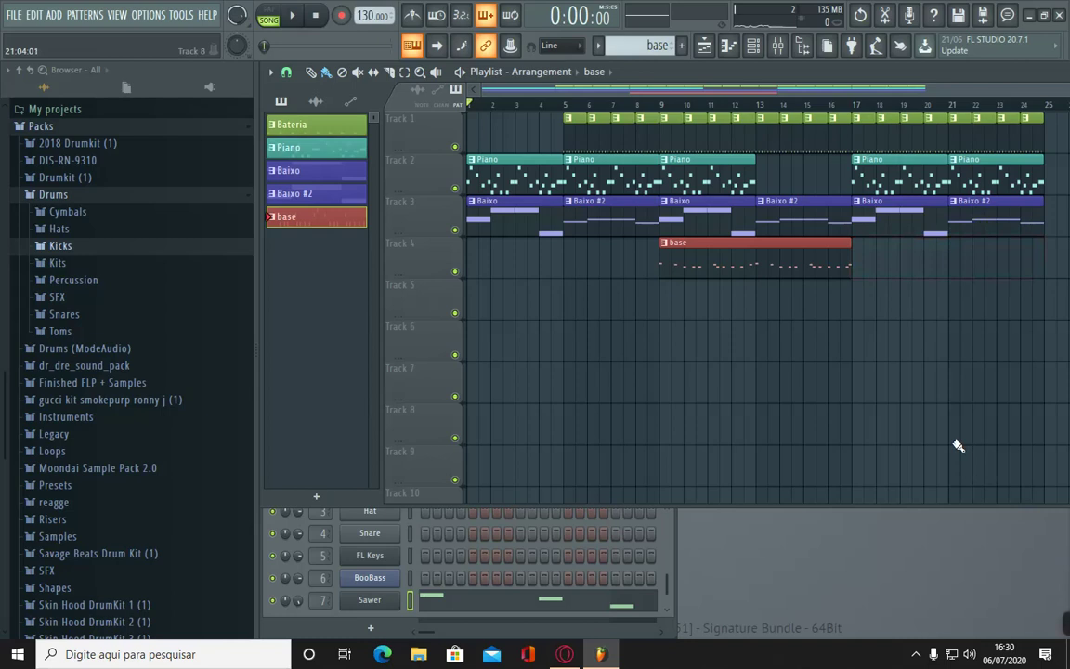
Step: Play the arrangement and place a base clip at bar 17 of Track 4
key(space)
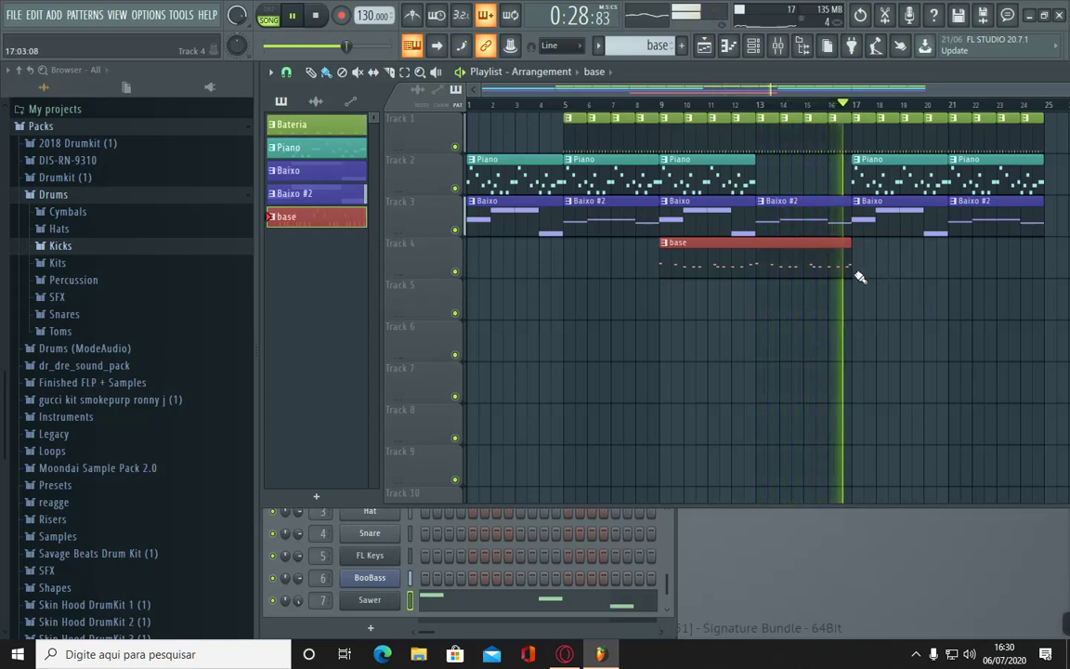
click(906, 260)
mouse_move(948, 265)
mouse_down()
mouse_move(895, 274)
mouse_move(949, 265)
mouse_up()
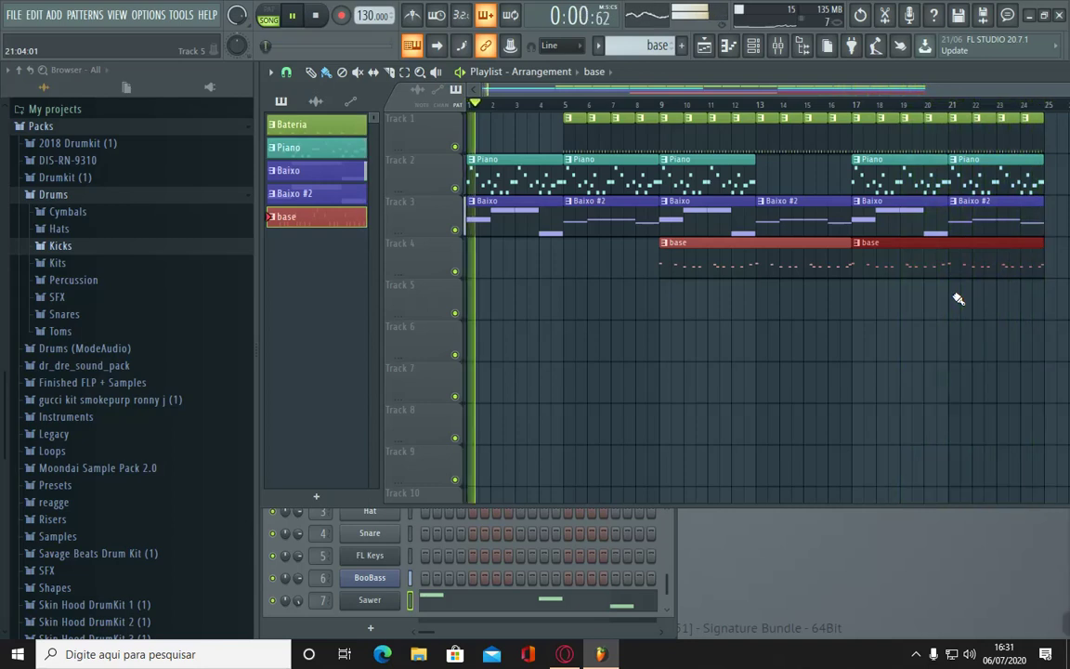
key(space)
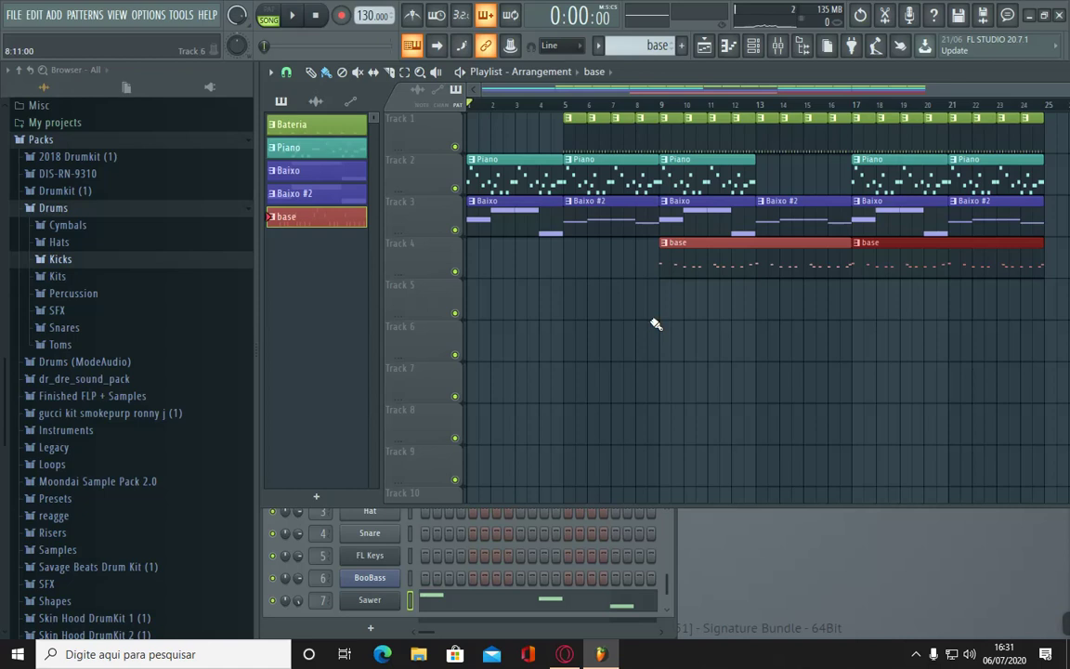
click(15, 16)
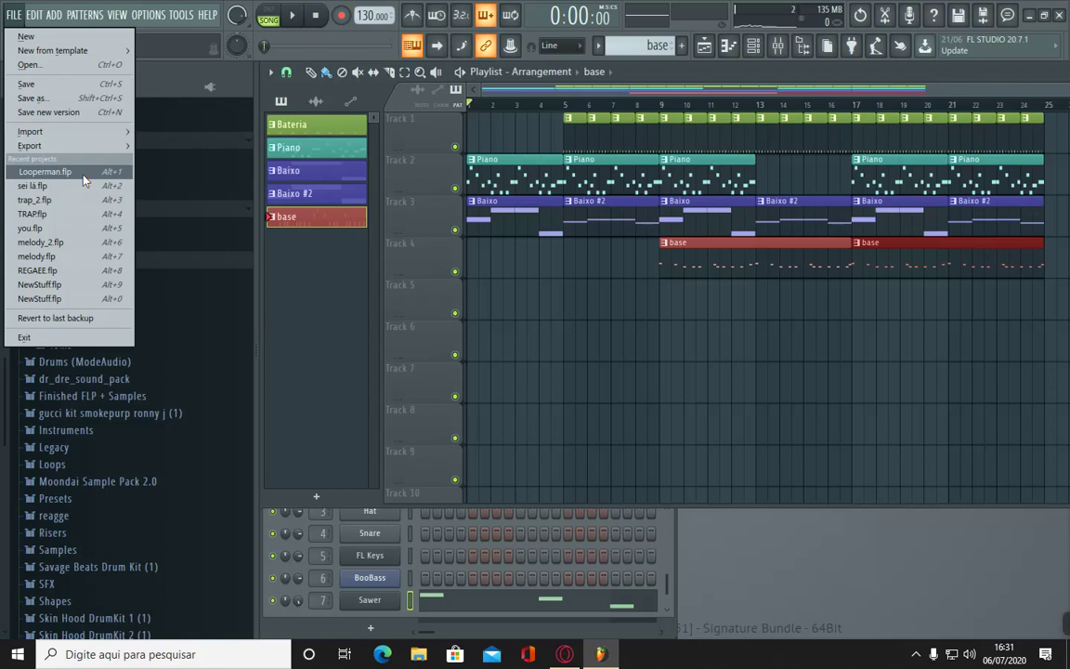
click(13, 22)
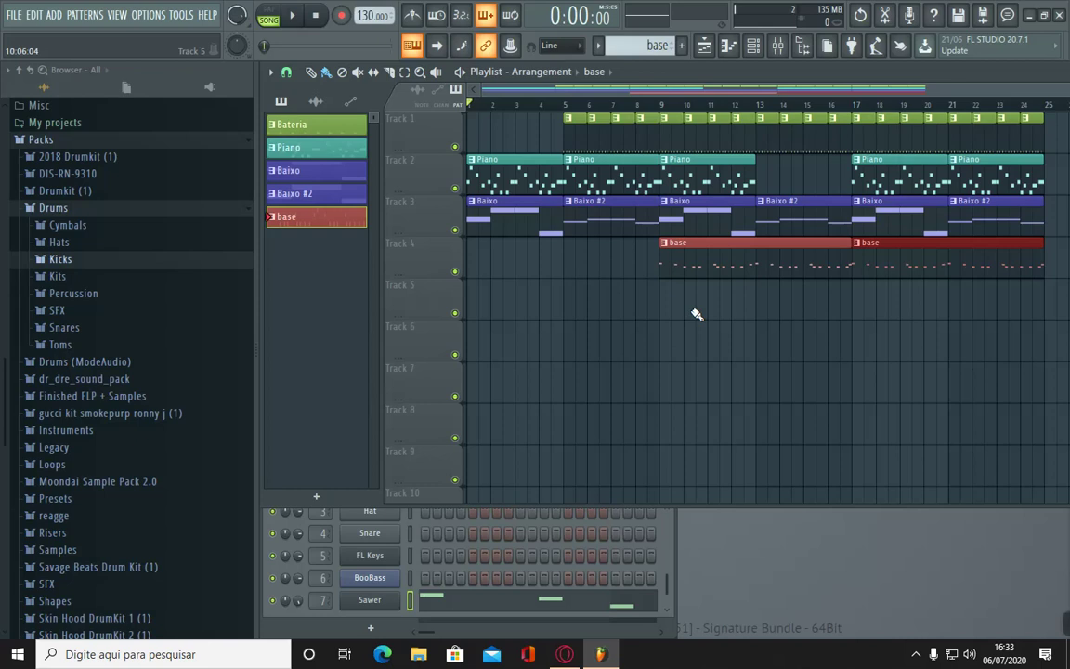
mouse_move(1011, 626)
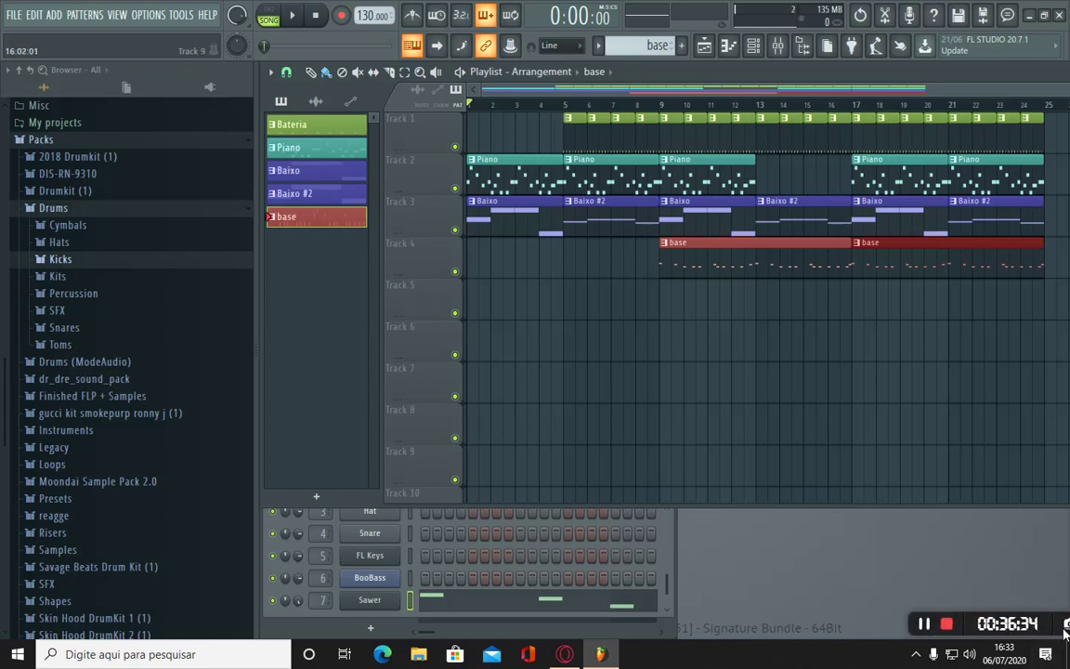